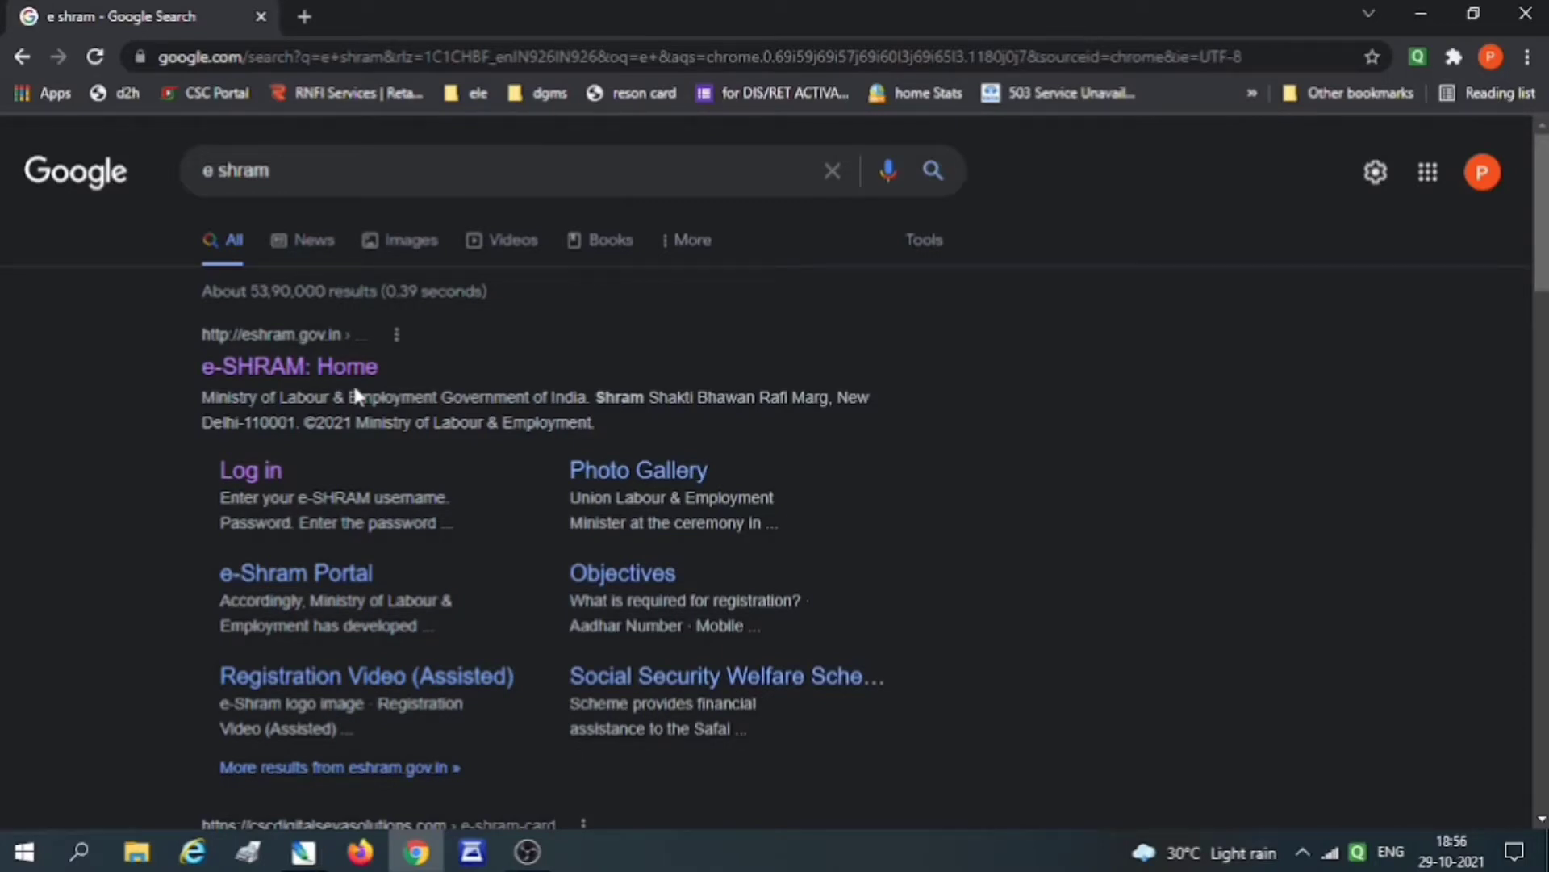
Open the 'e-SHRAM: Home' search result to load eshram.gov.in
click(353, 370)
click(353, 370)
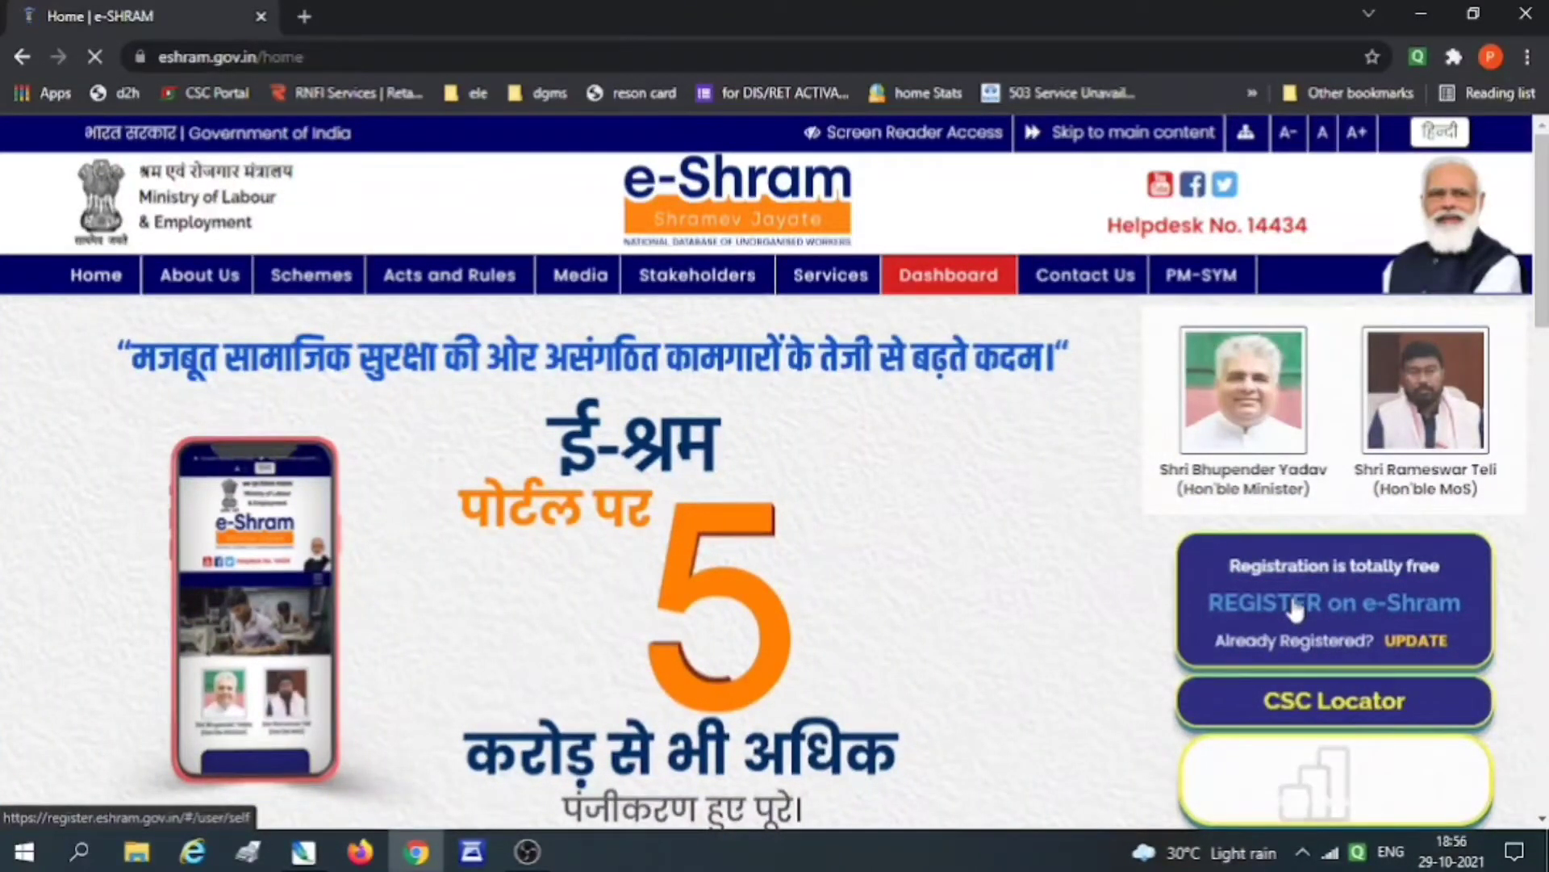
Start self registration as a new worker on the e-Shram portal
click(1293, 605)
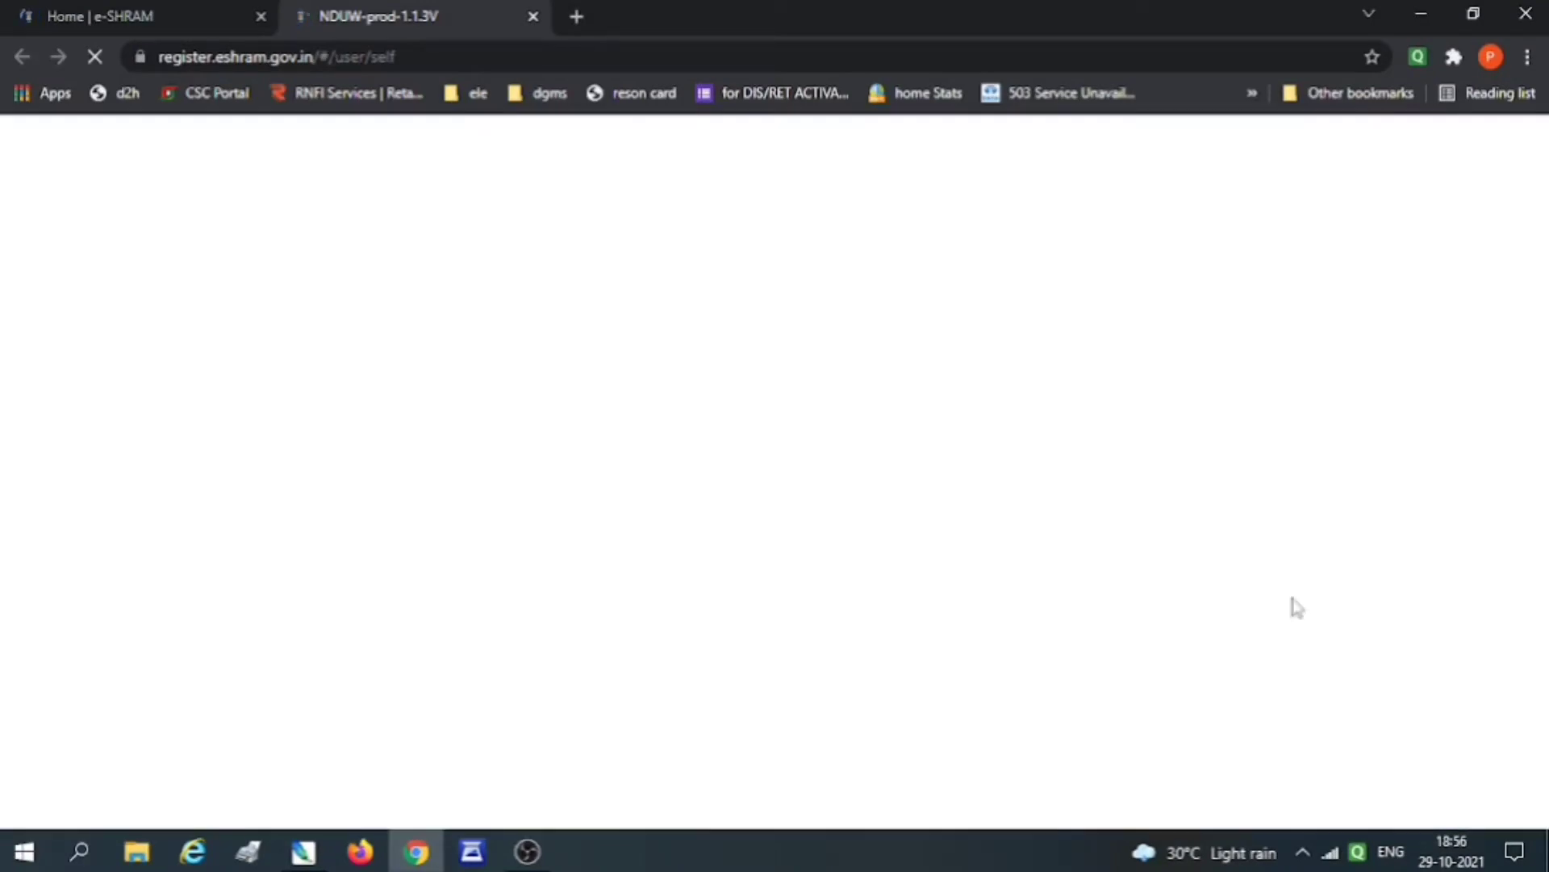
scroll(1135, 545, down, 1)
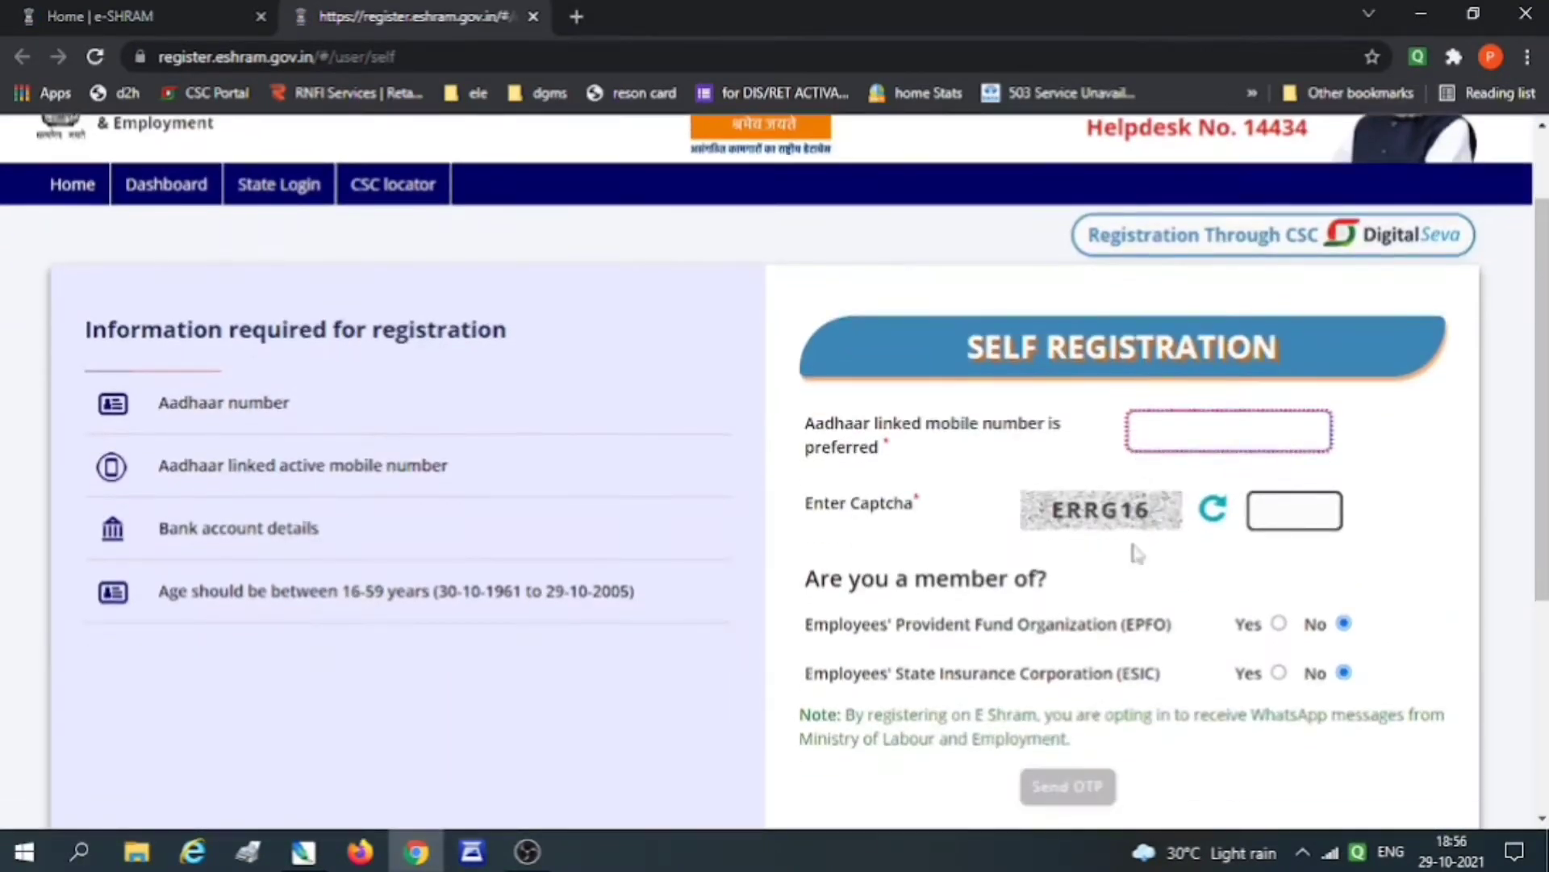
scroll(718, 453, down, 1)
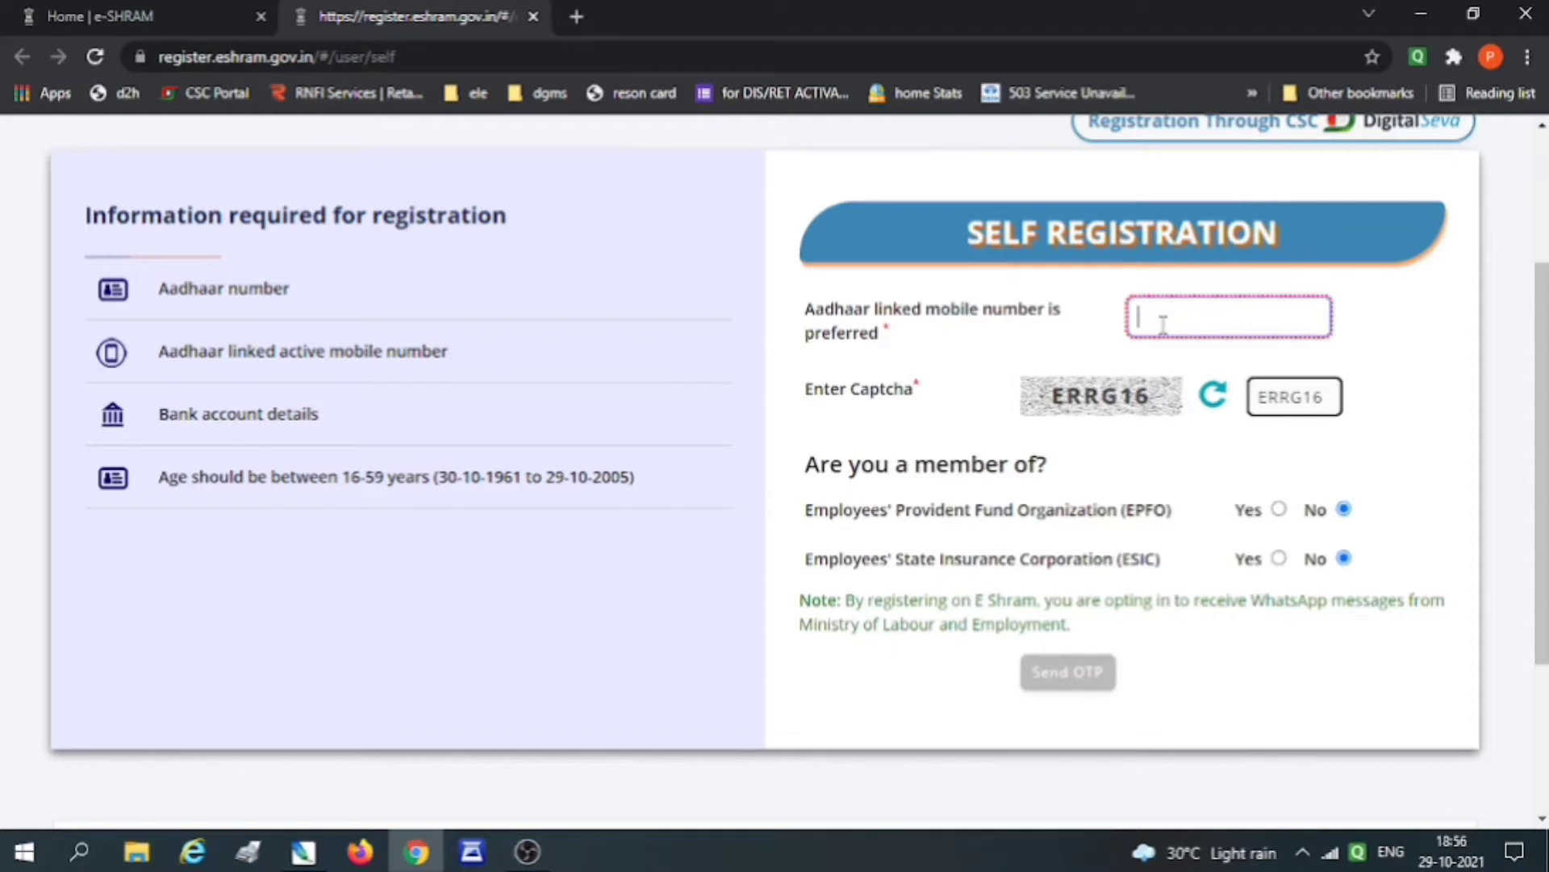
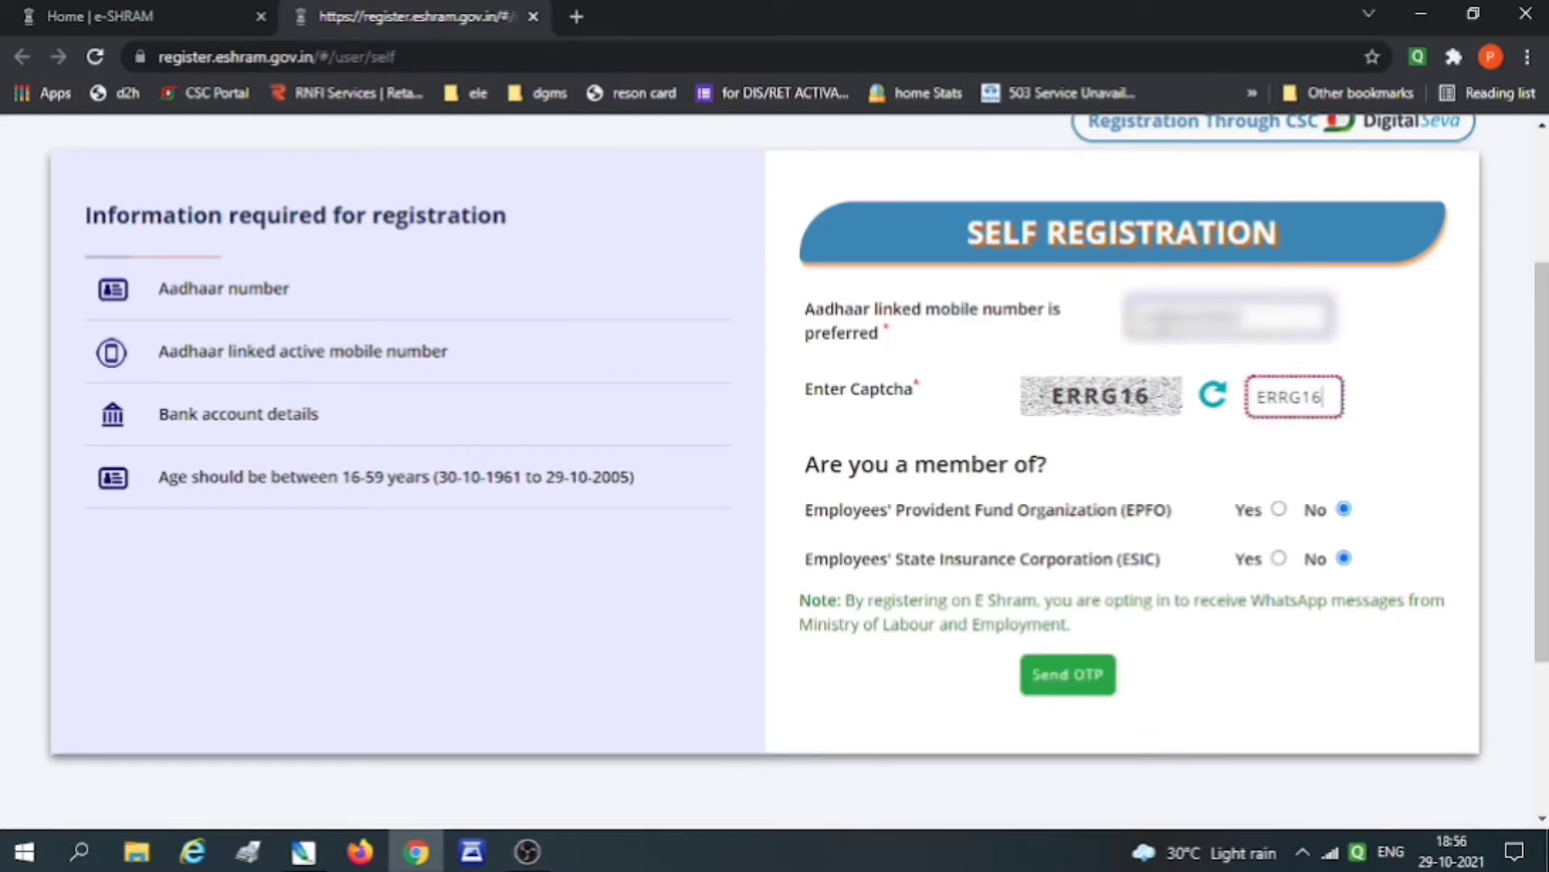
Enter the Aadhaar-linked mobile number and captcha, request an OTP, and type the received OTP
key(Tab)
click(1087, 690)
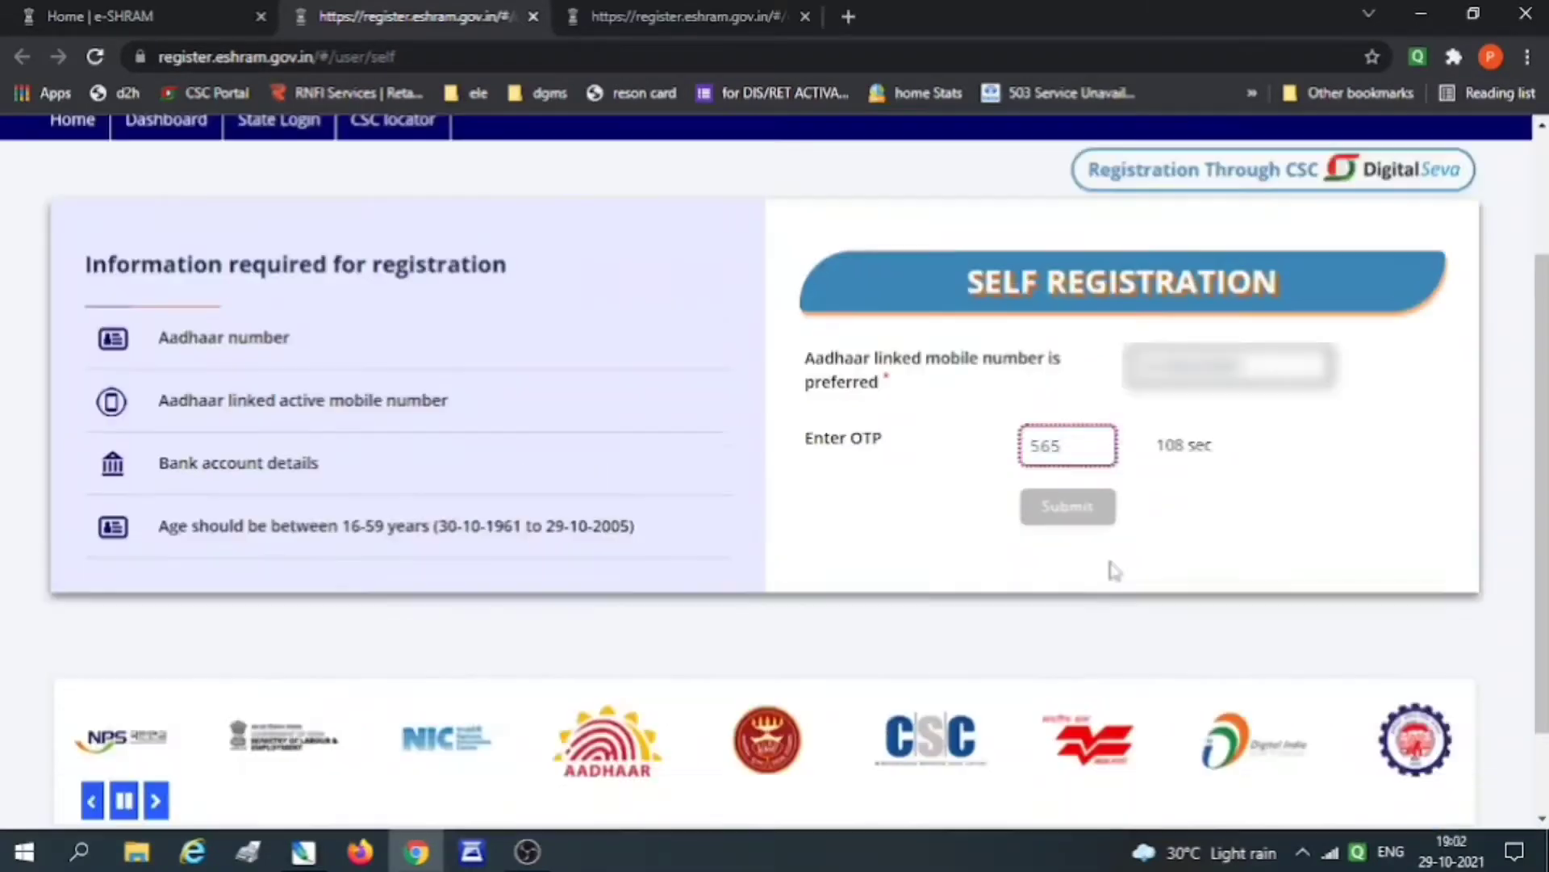
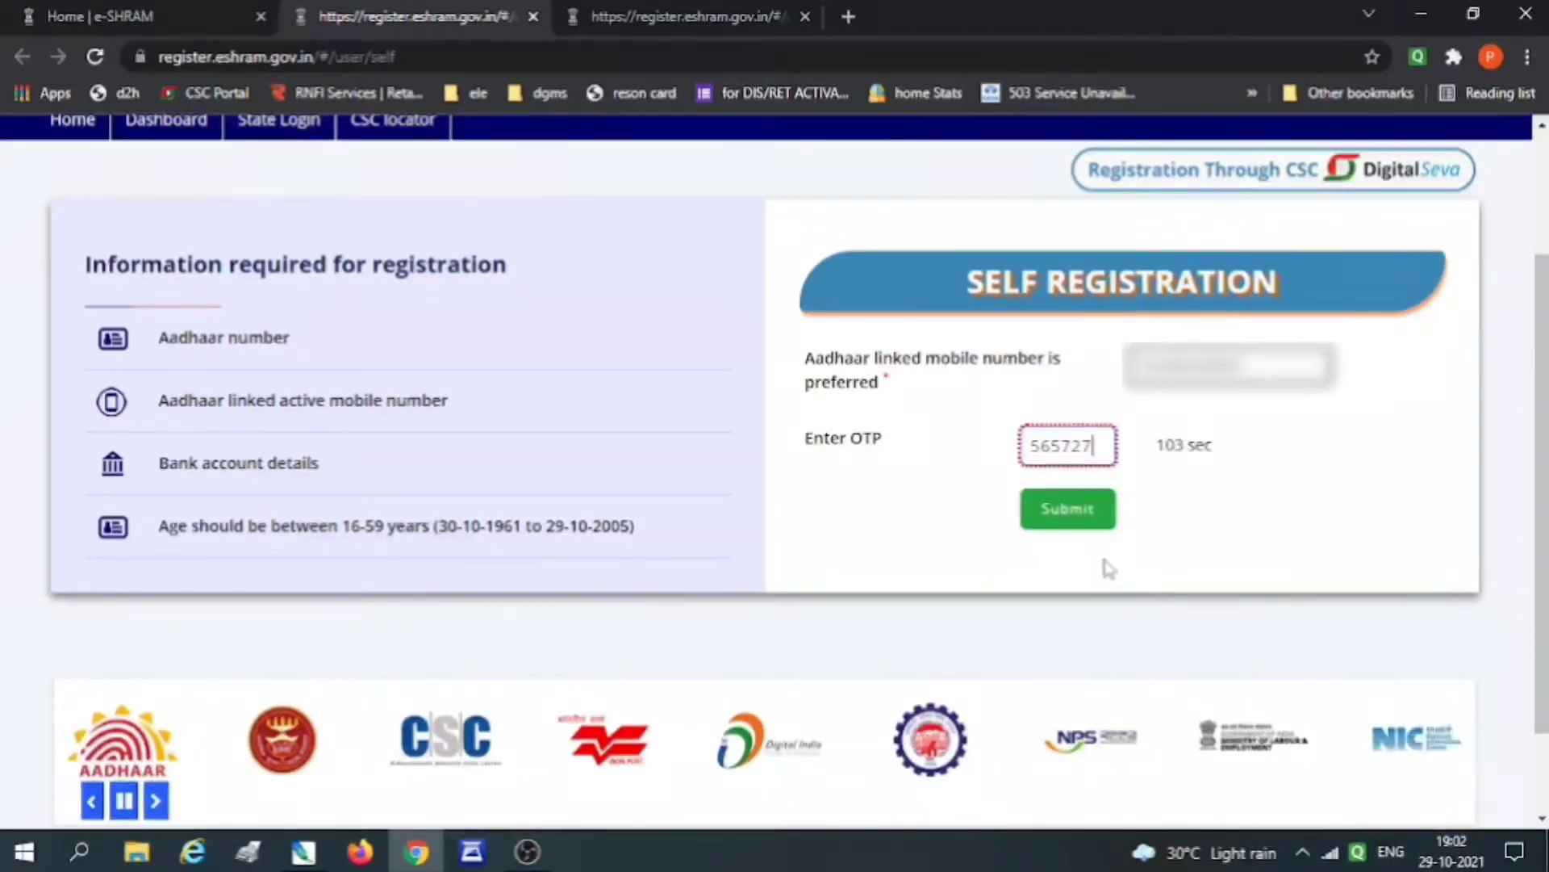
Submit the mobile OTP and fill in the Aadhaar number boxes
click(1096, 517)
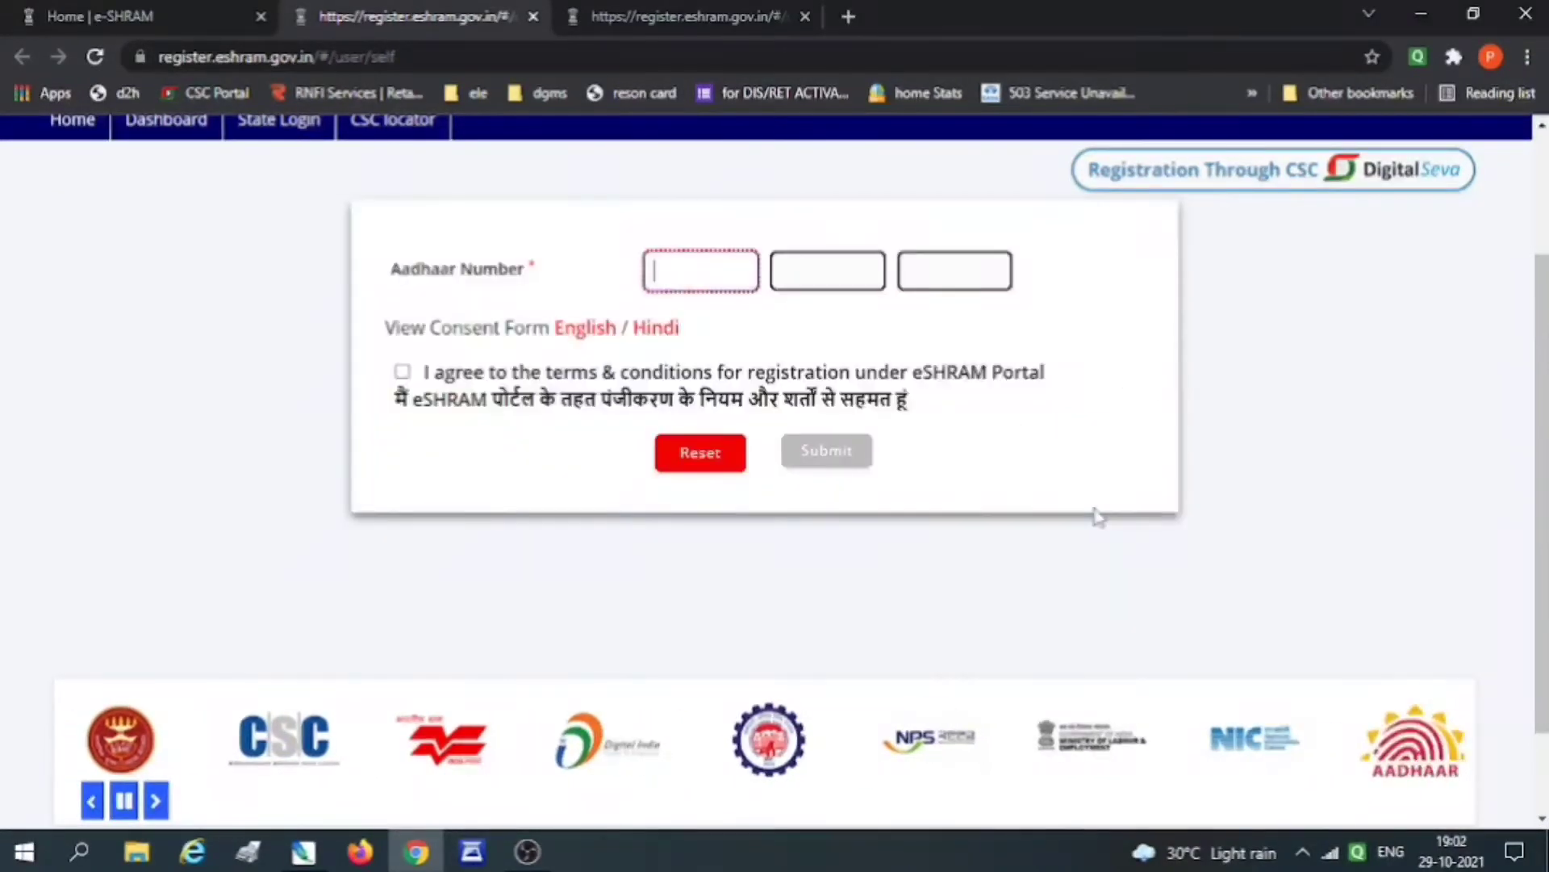
scroll(1090, 528, up, 2)
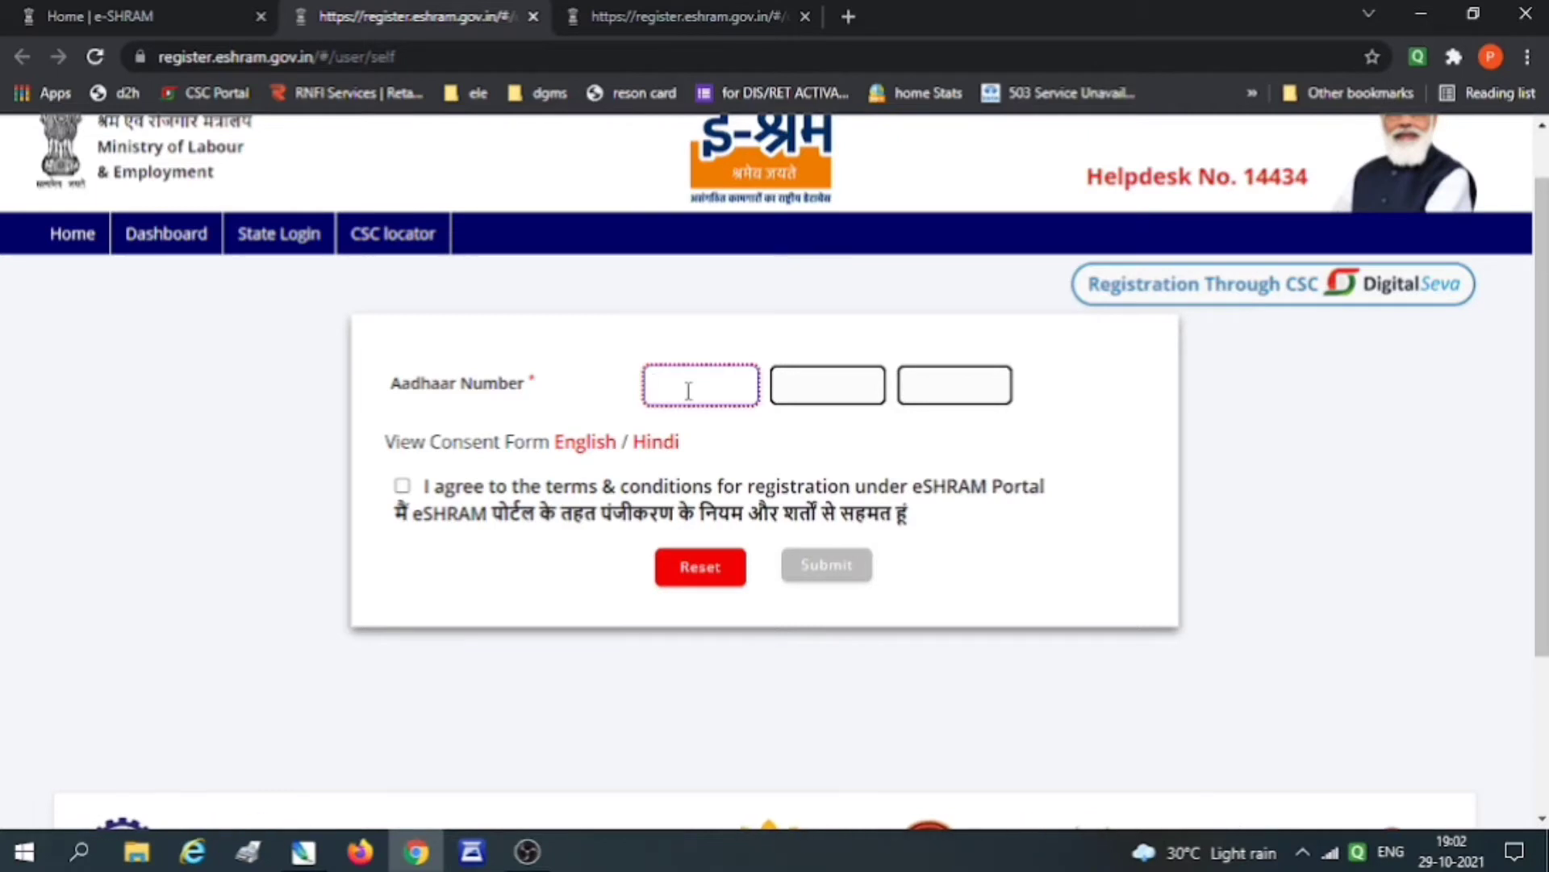
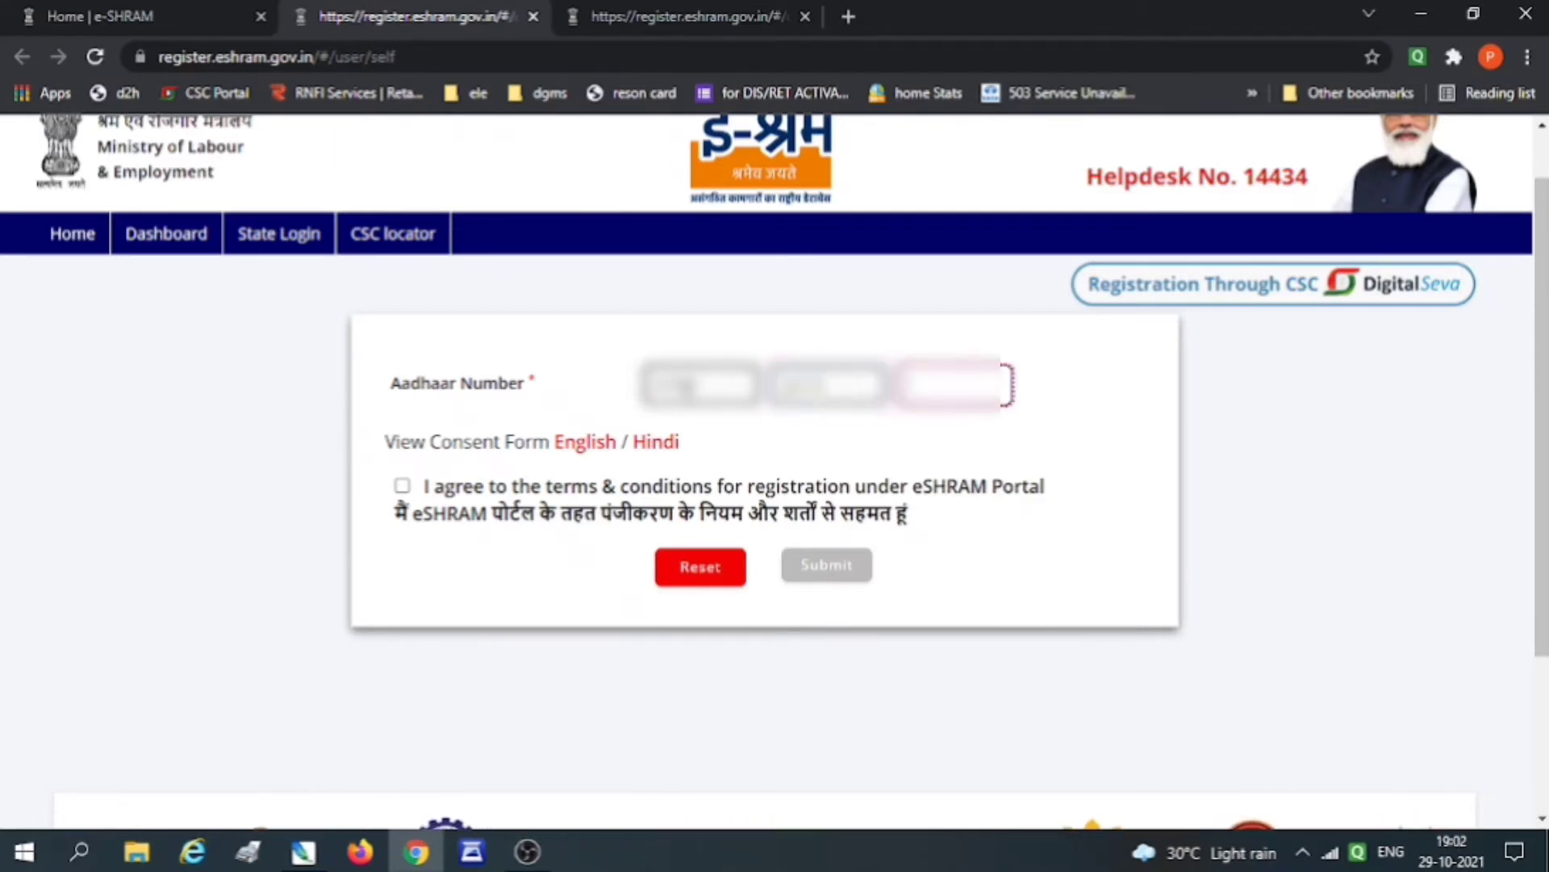
Accept the registration terms, request the Aadhaar OTP, and enter and validate it
click(402, 485)
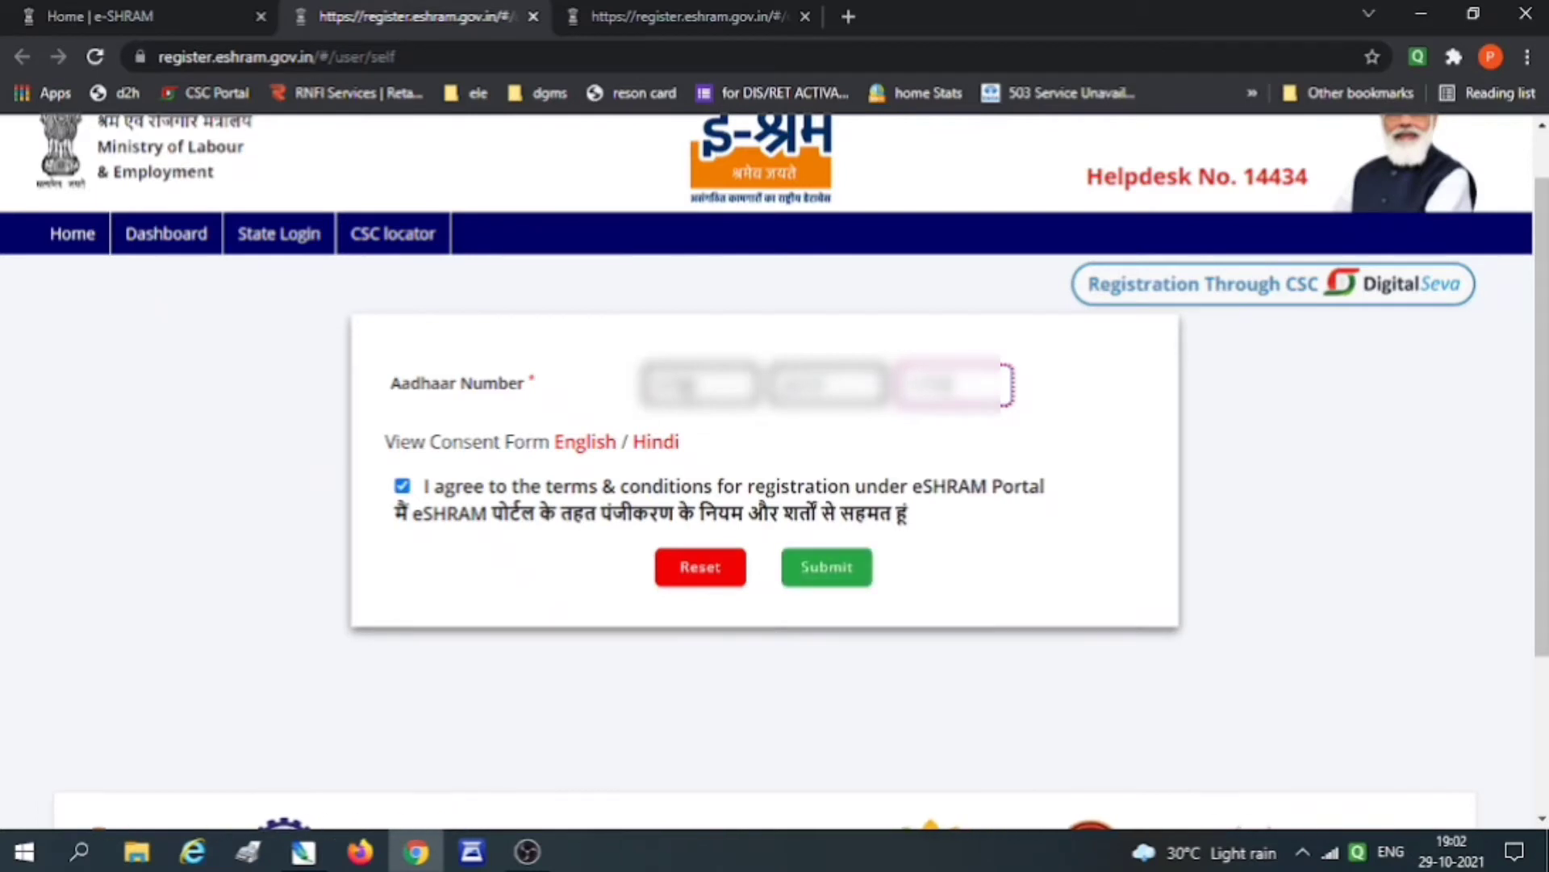
click(846, 576)
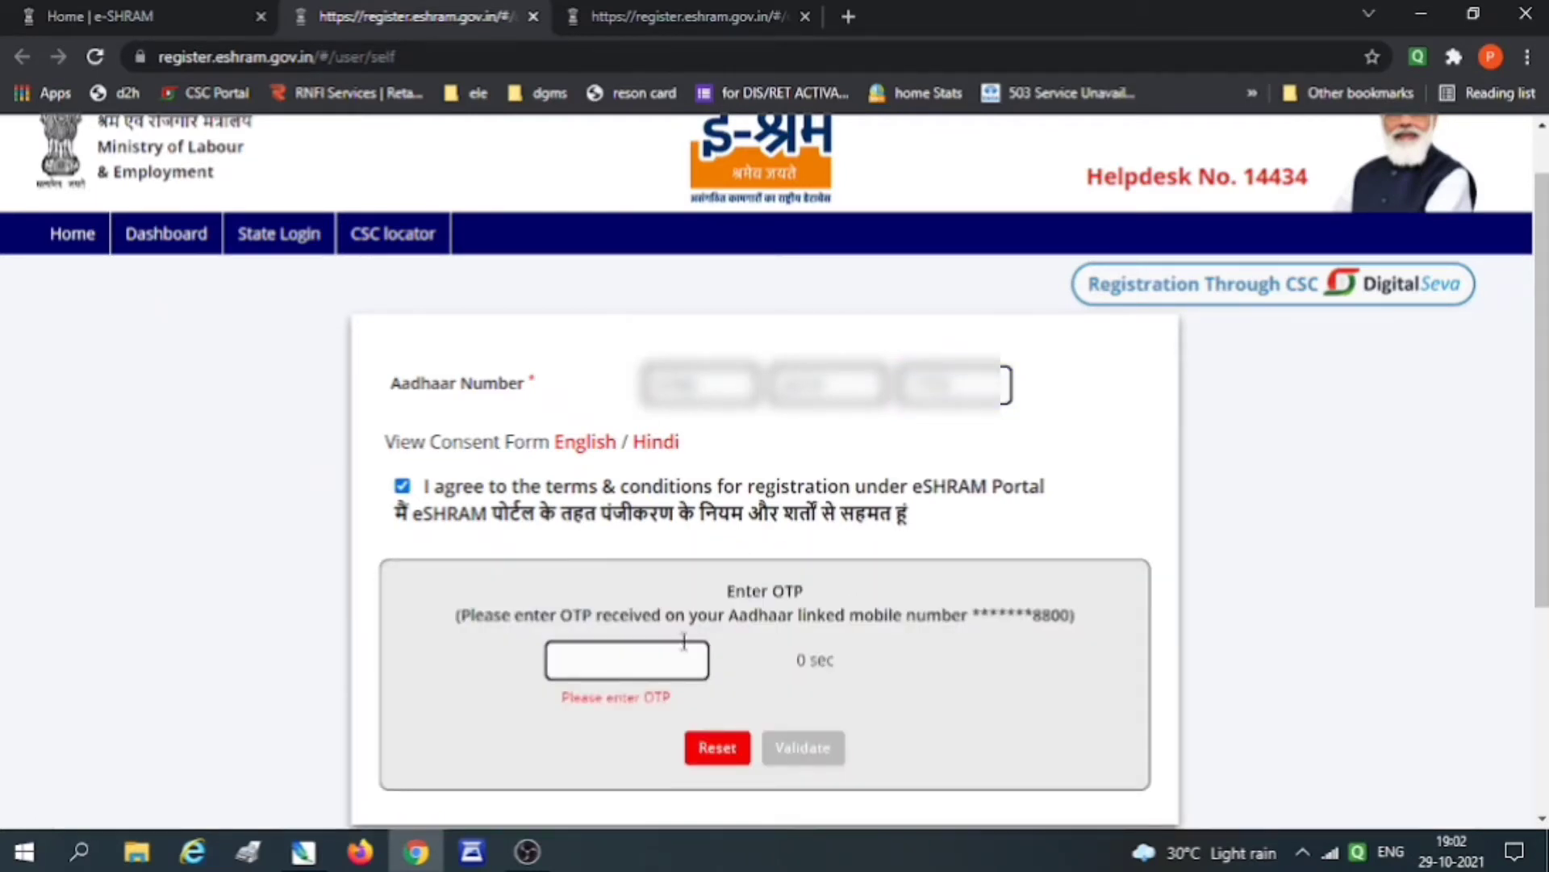
click(646, 642)
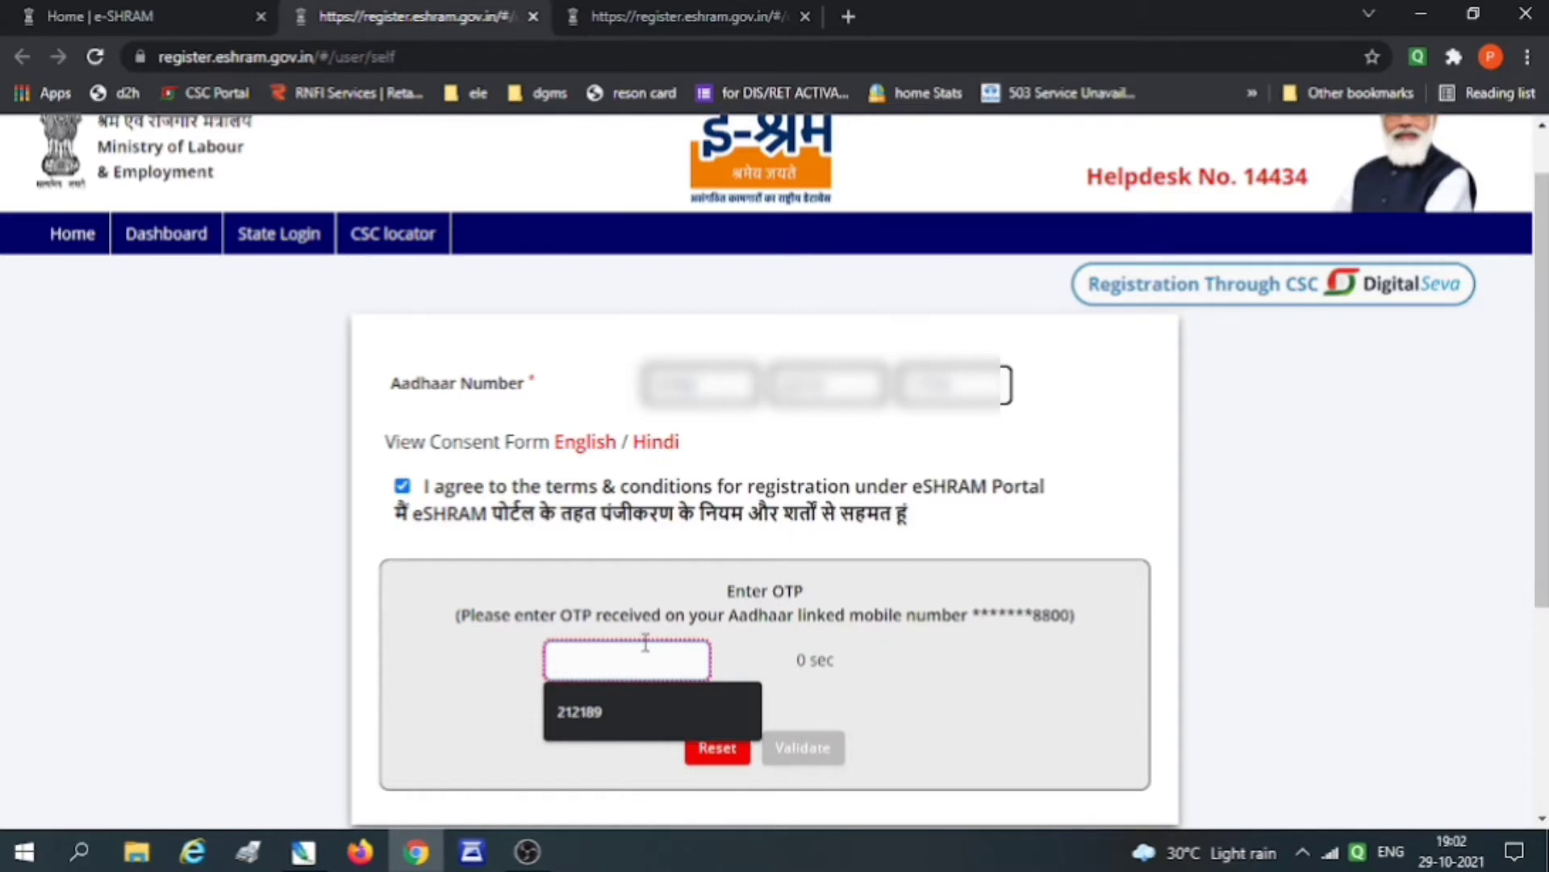
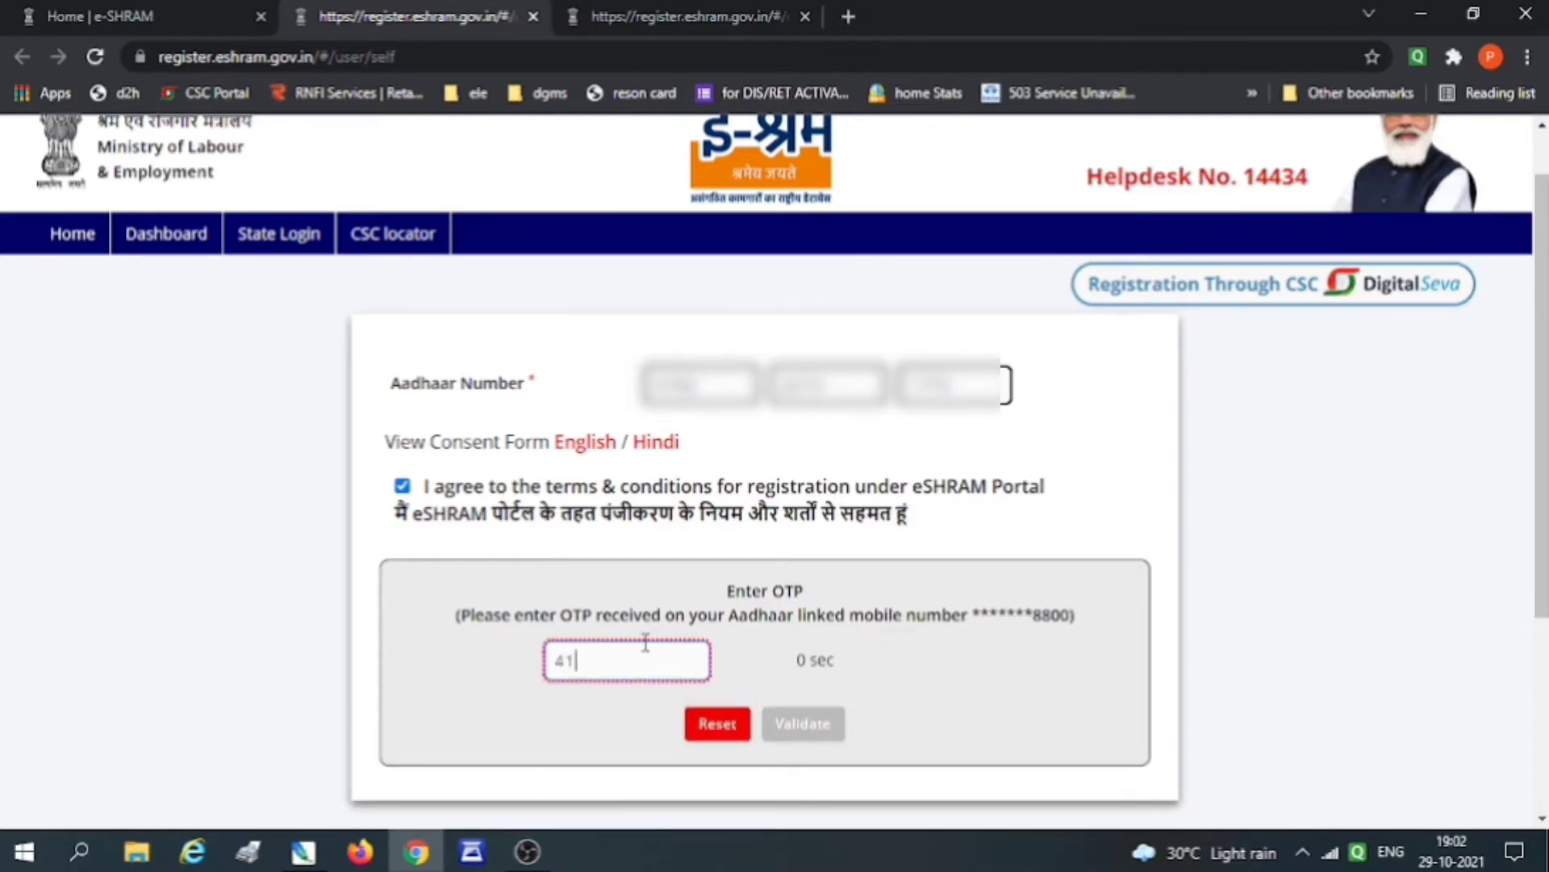
click(799, 724)
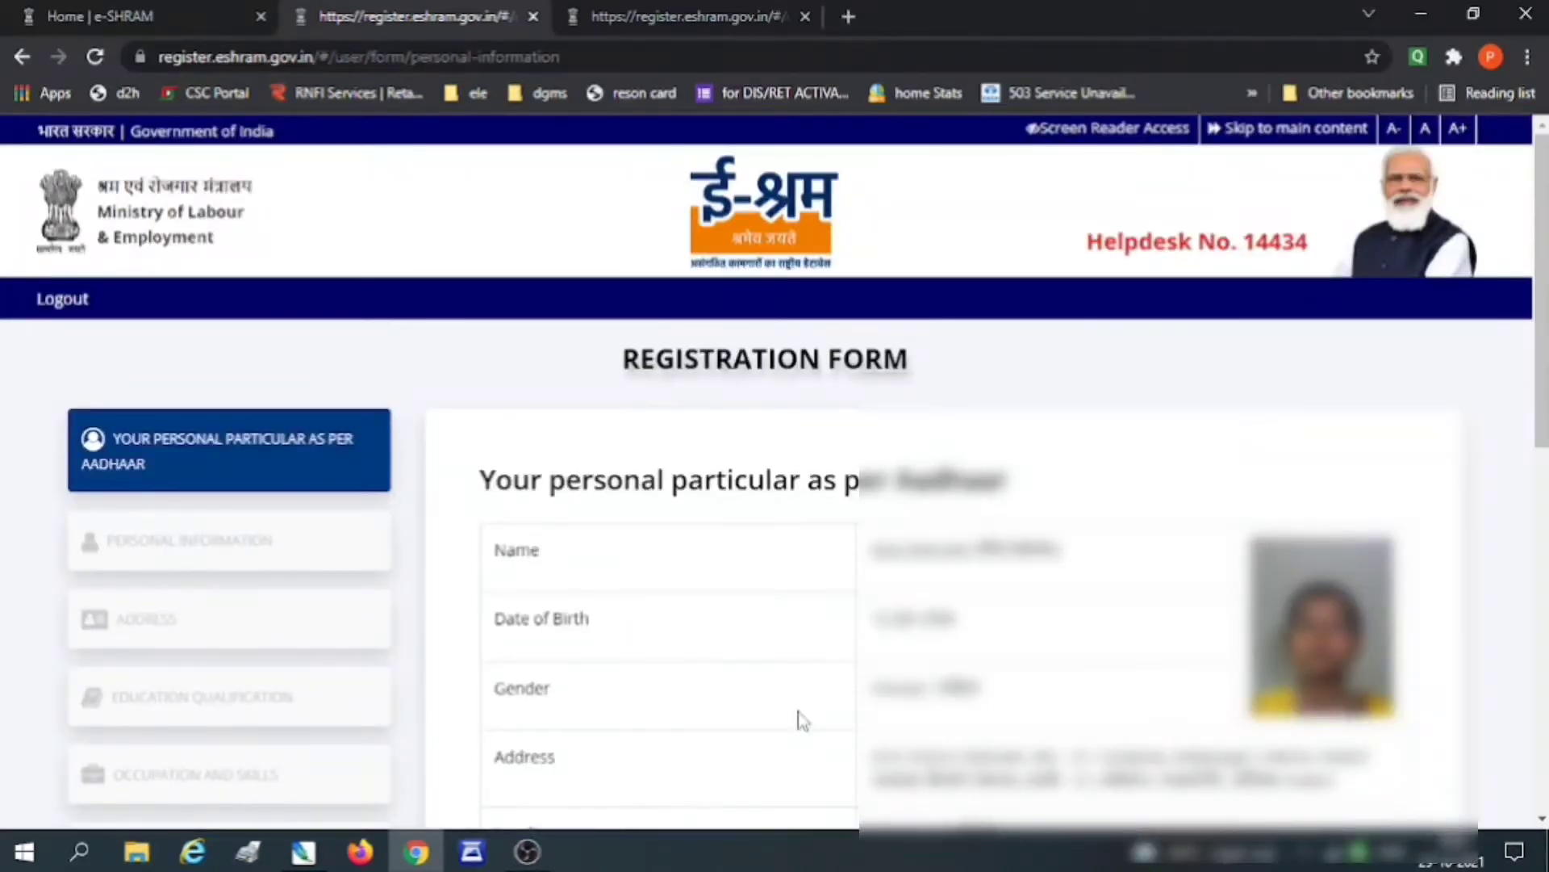
Review the Aadhaar-fetched particulars and continue to entering other personal details
scroll(799, 711, down, 3)
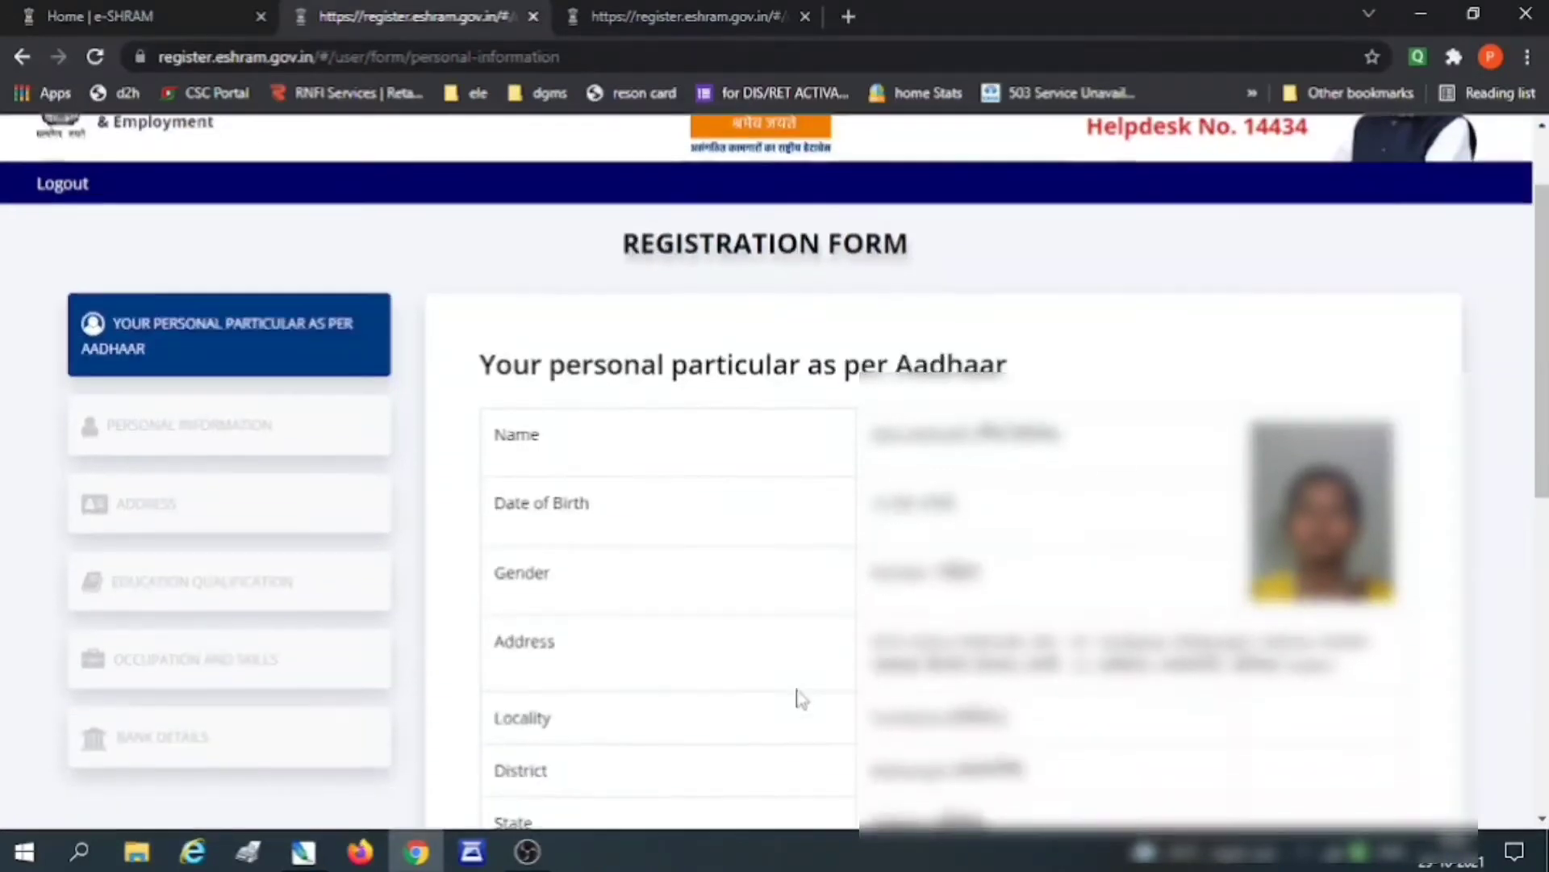
scroll(799, 702, down, 1)
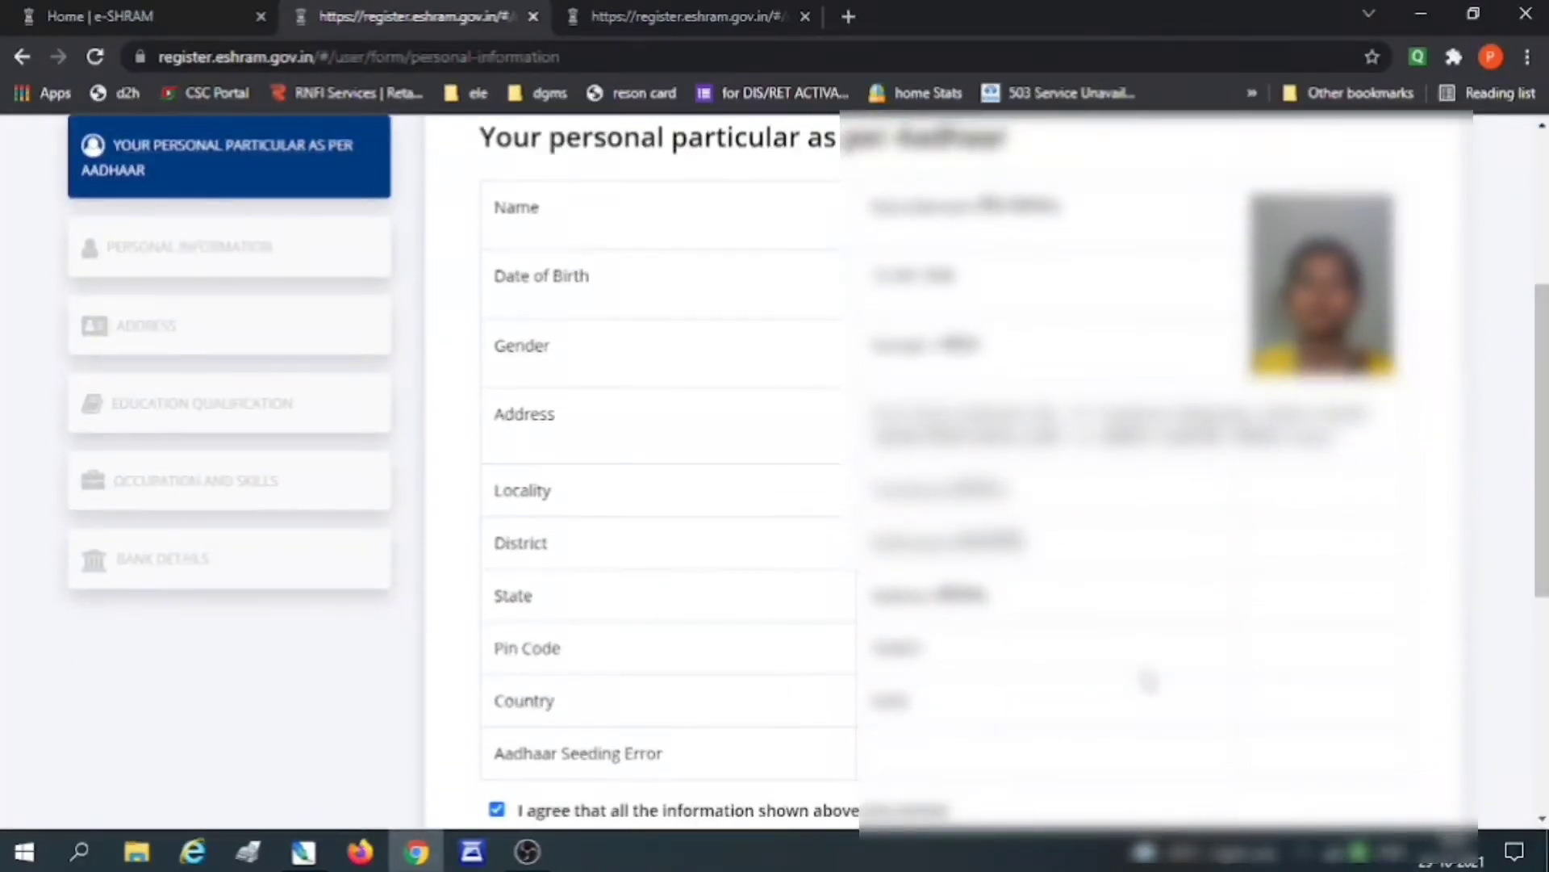
scroll(1141, 678, down, 1)
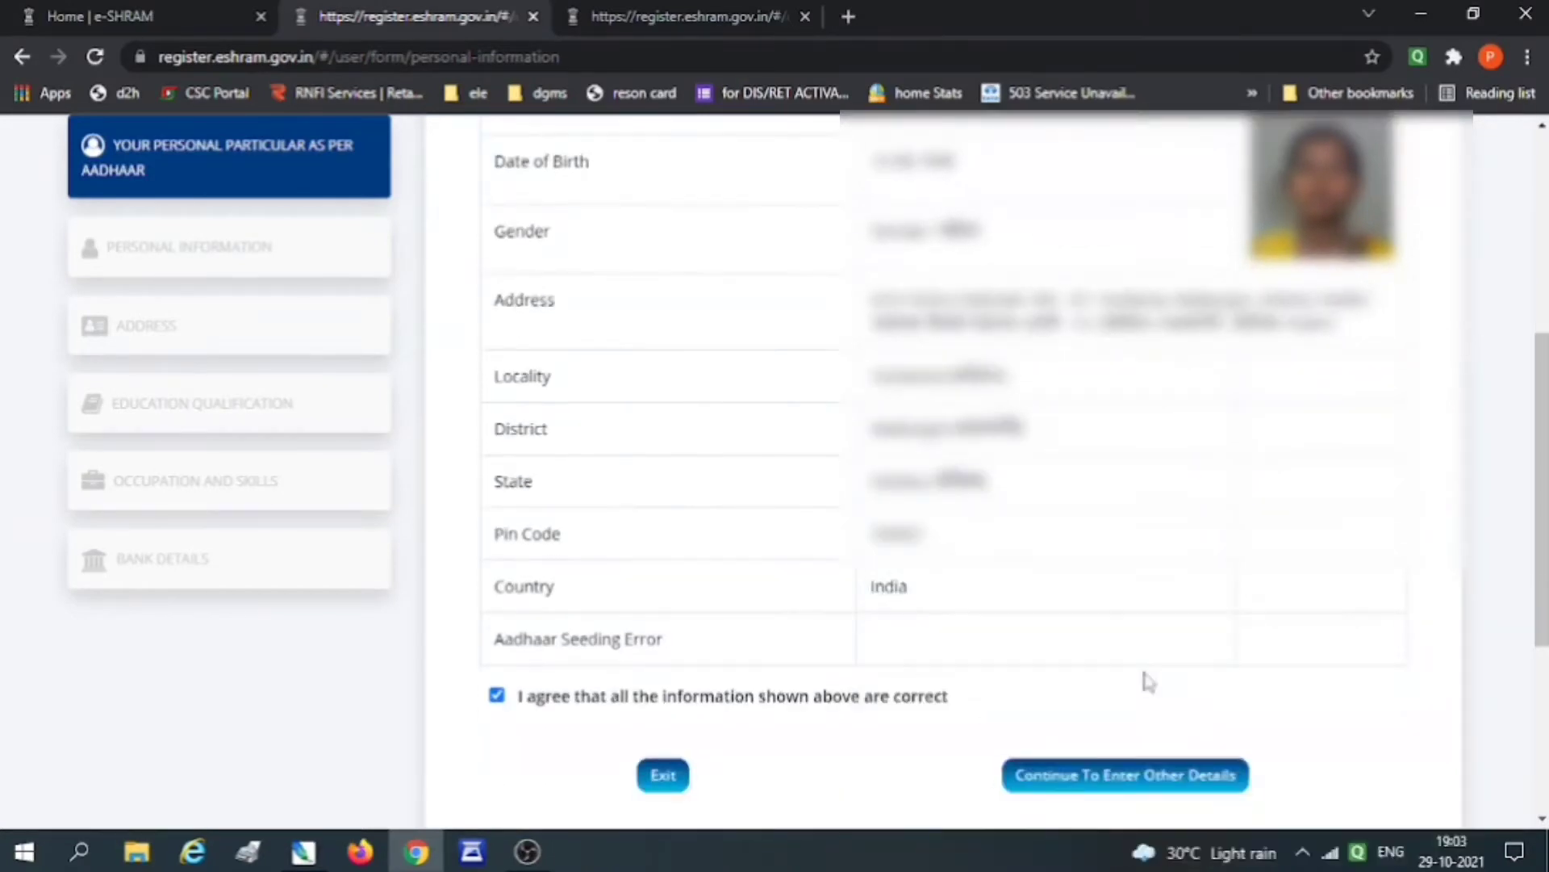
scroll(1143, 778, down, 1)
scroll(1146, 779, down, 1)
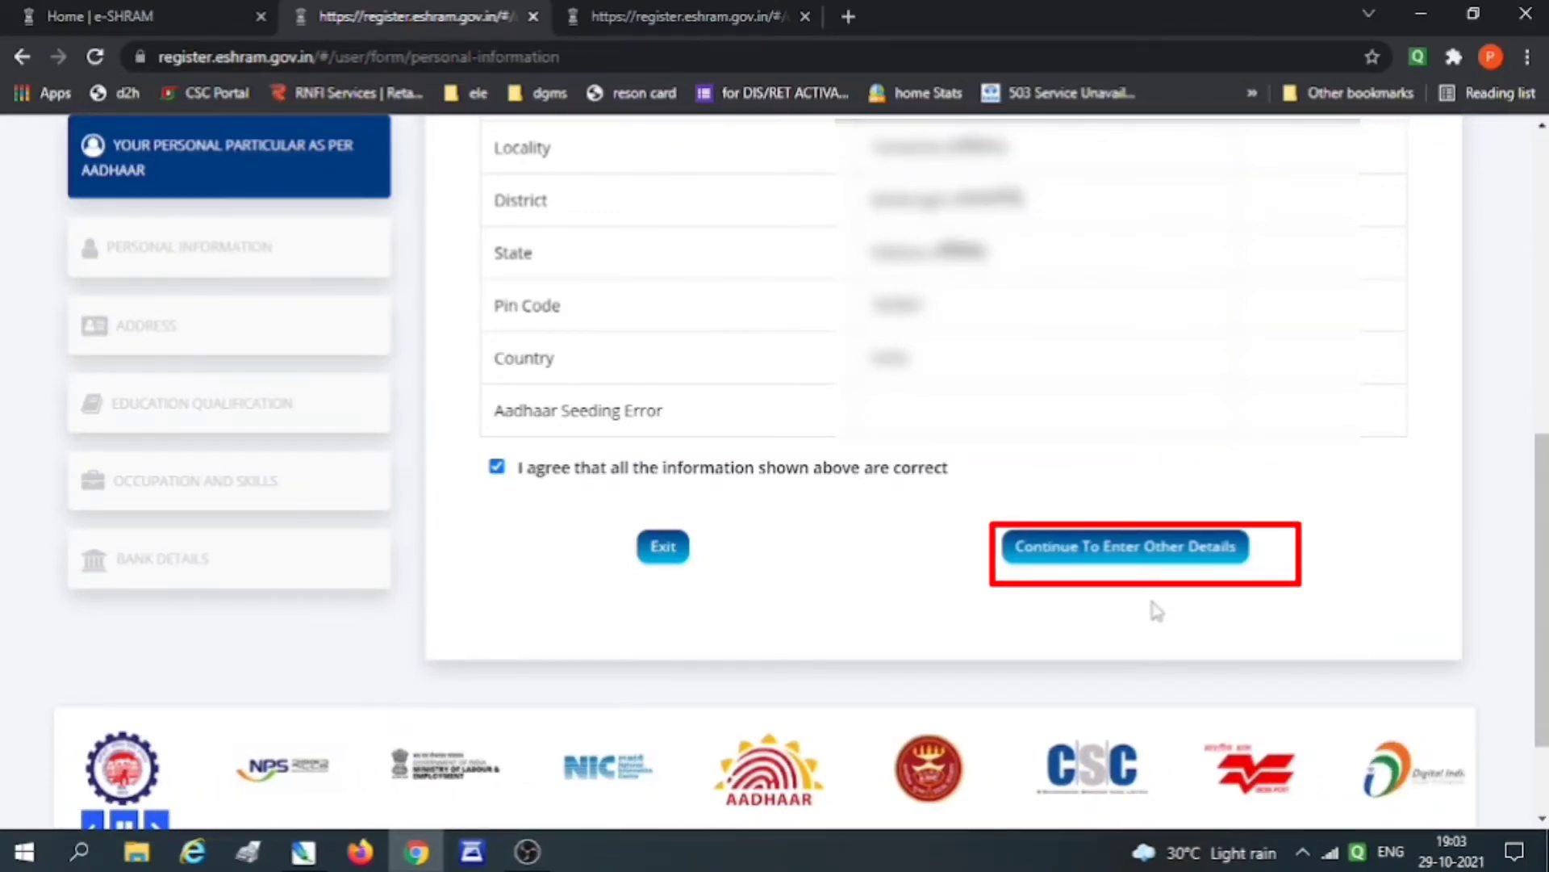
click(1148, 560)
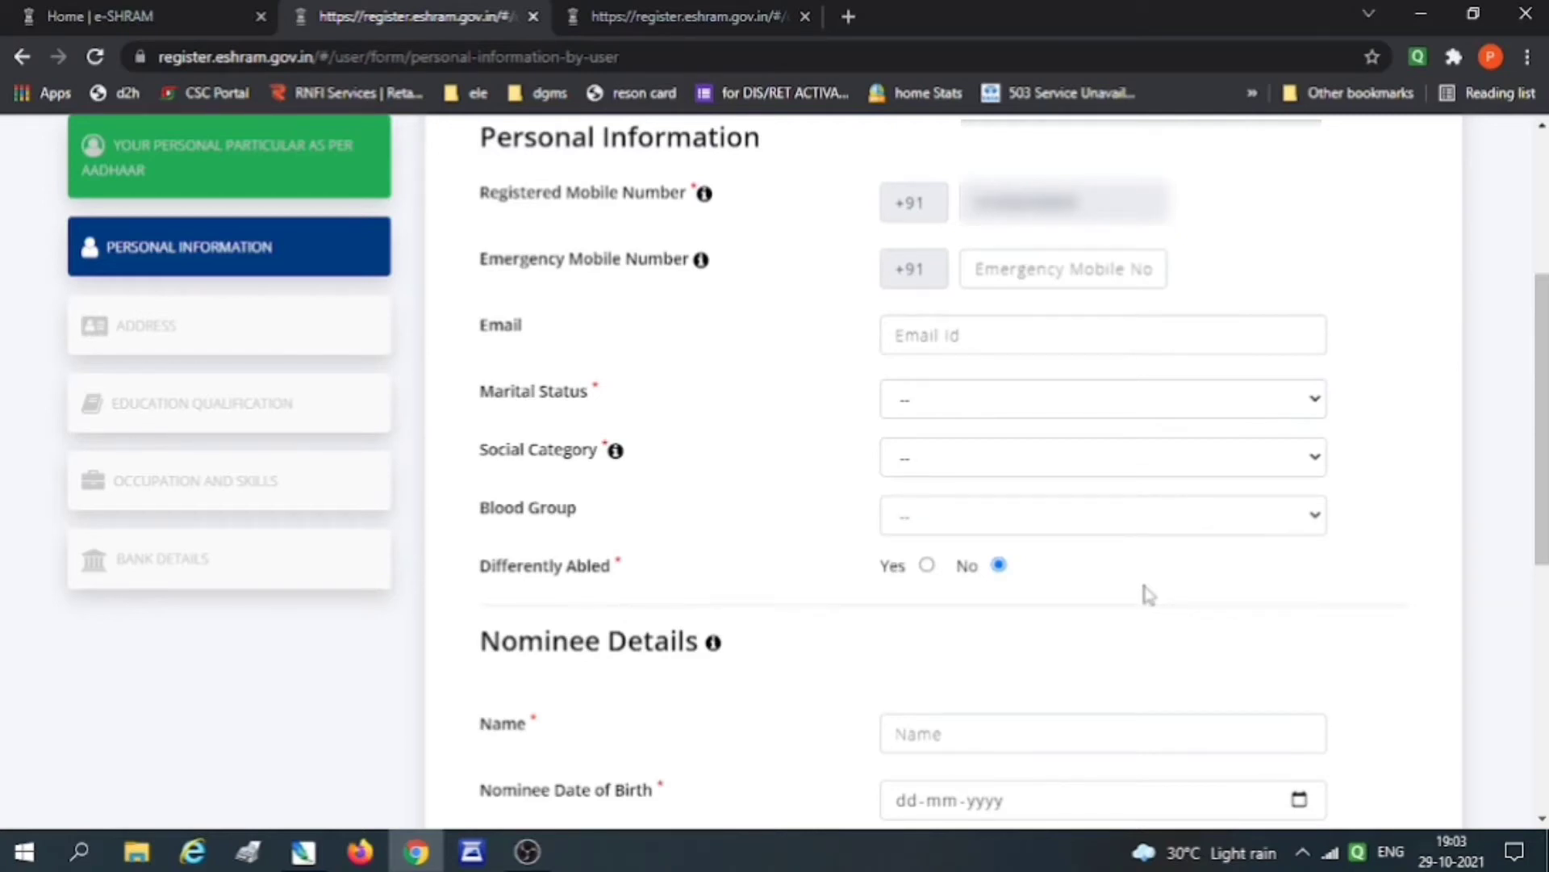
Save the Personal Information and nominee details to reach the Address section
scroll(1148, 594, down, 5)
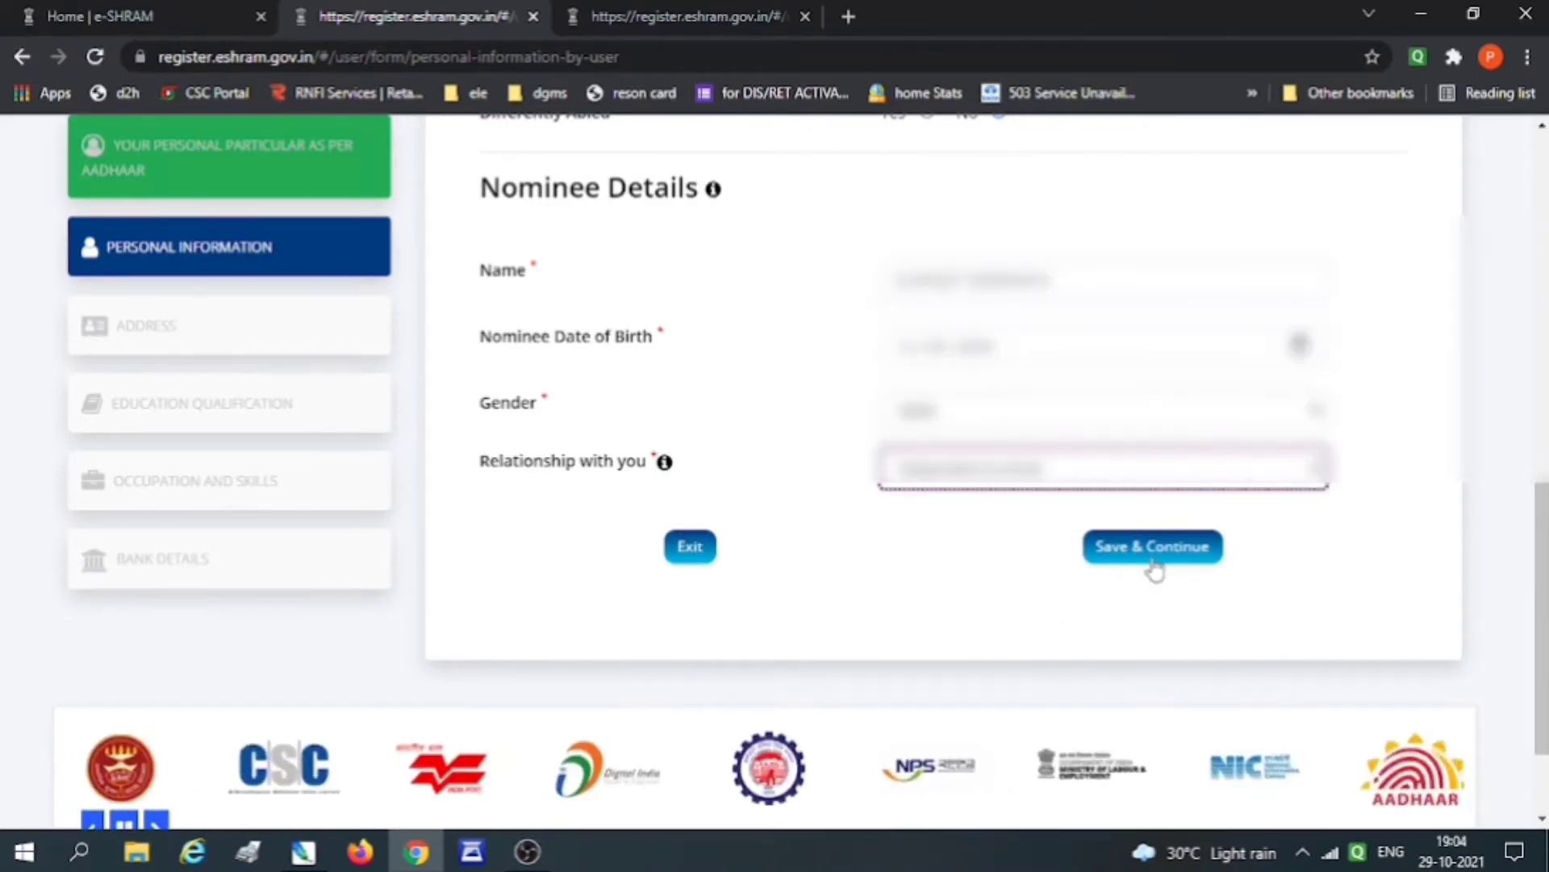
click(1163, 559)
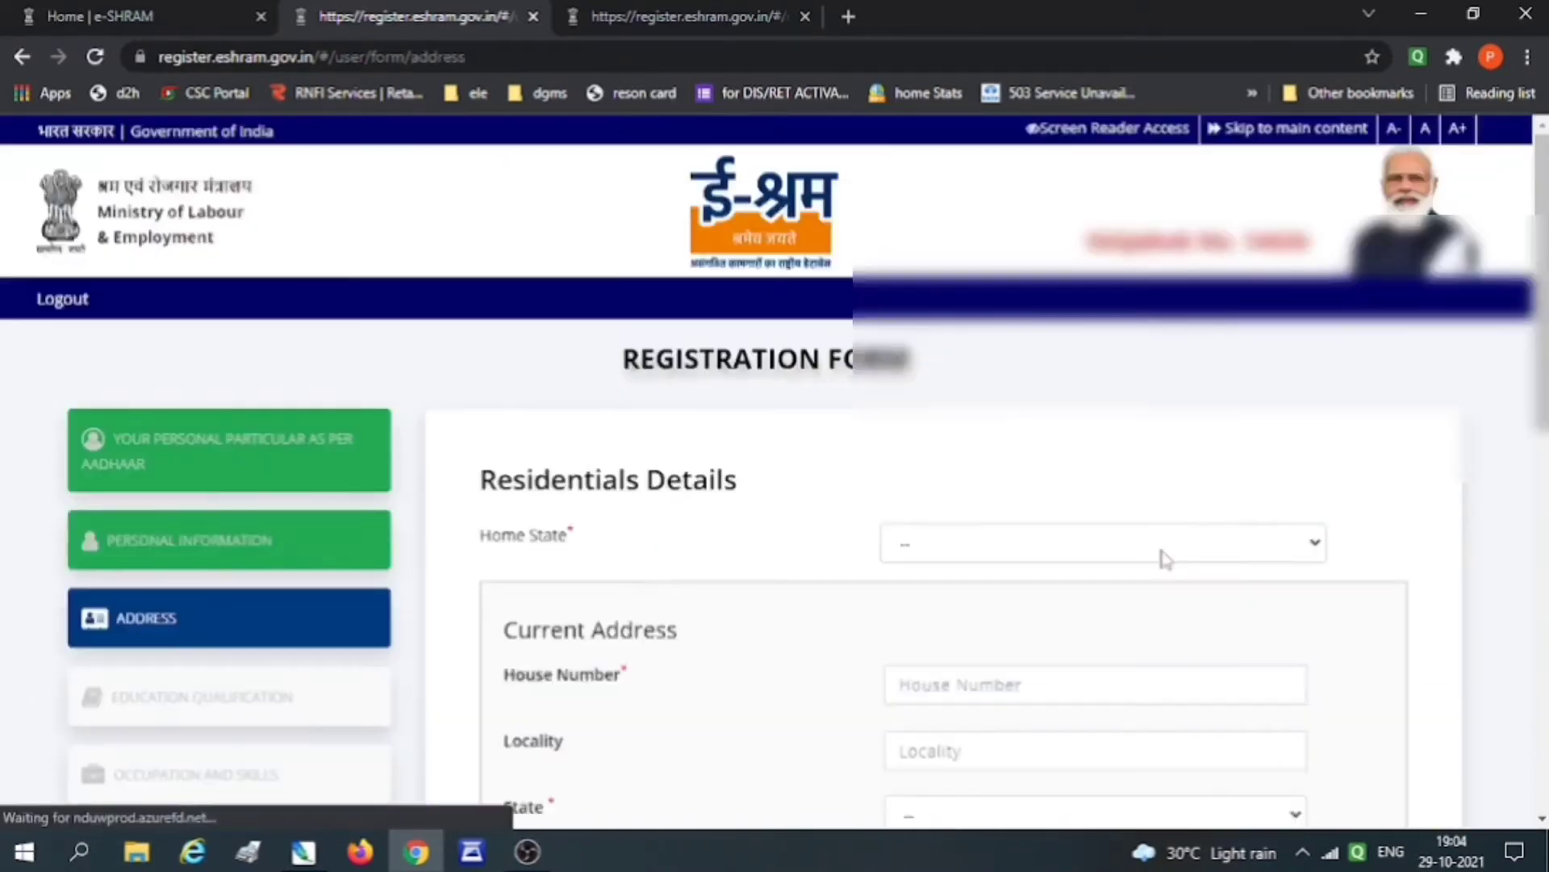
Set the Home State to ODISHA
click(1127, 559)
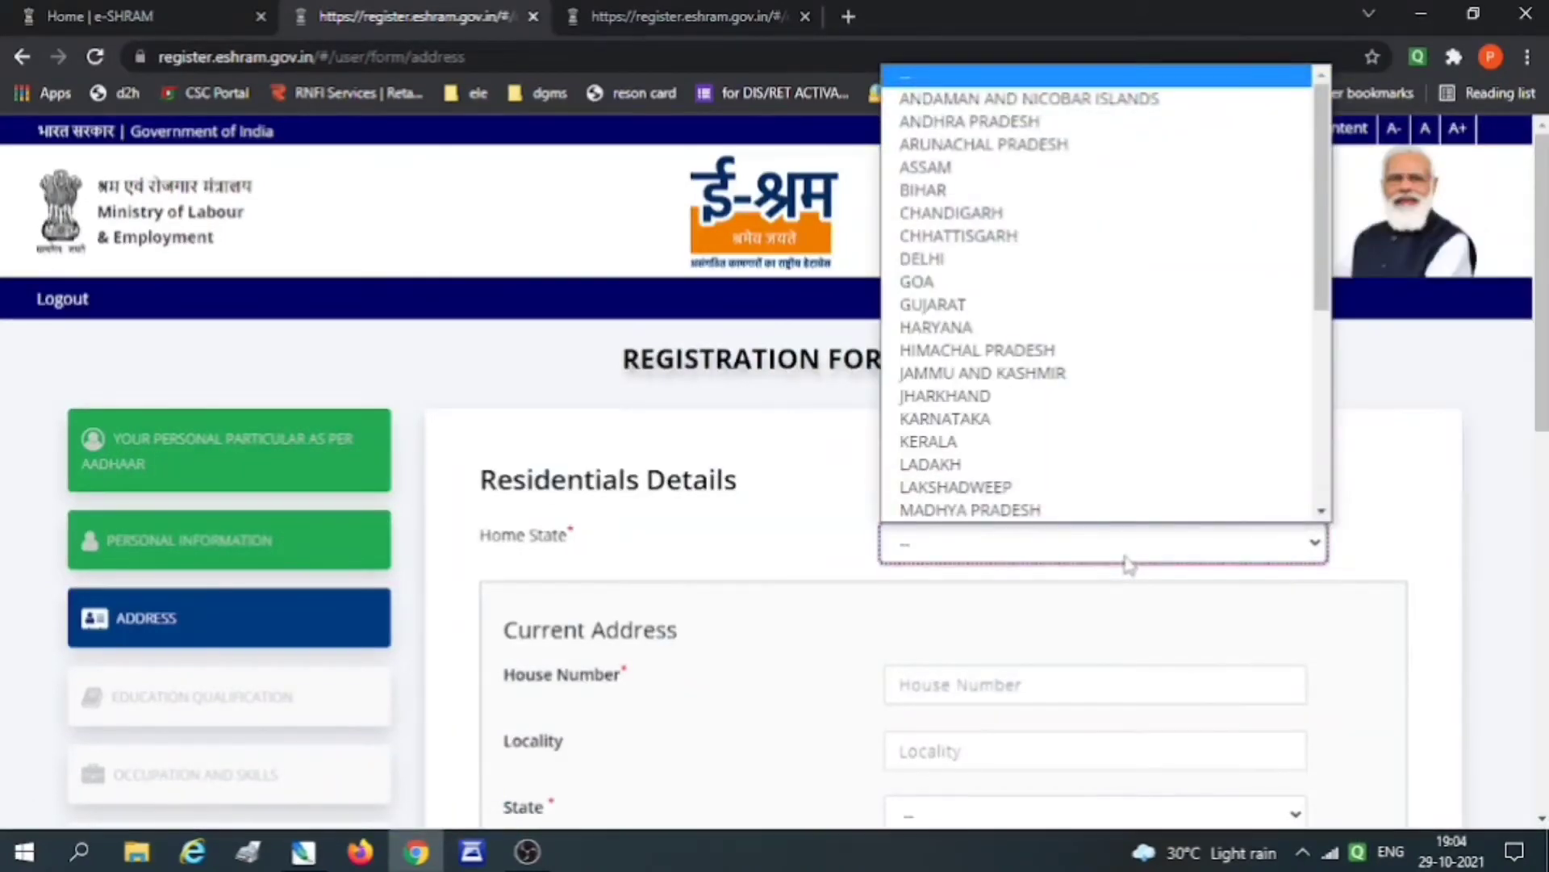
click(1128, 563)
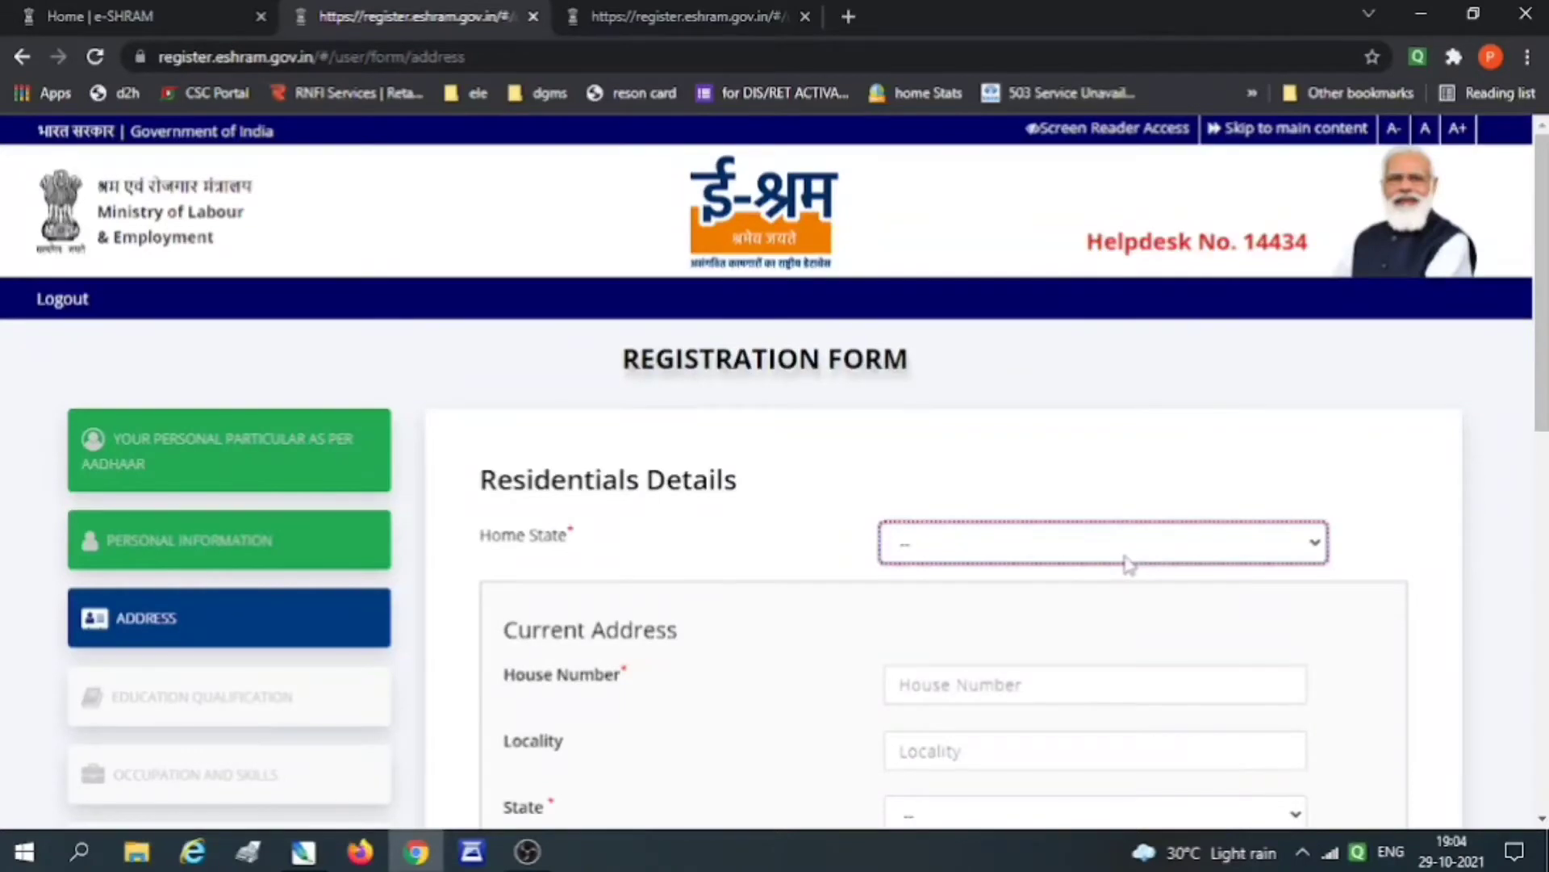
click(1129, 563)
scroll(1072, 390, down, 5)
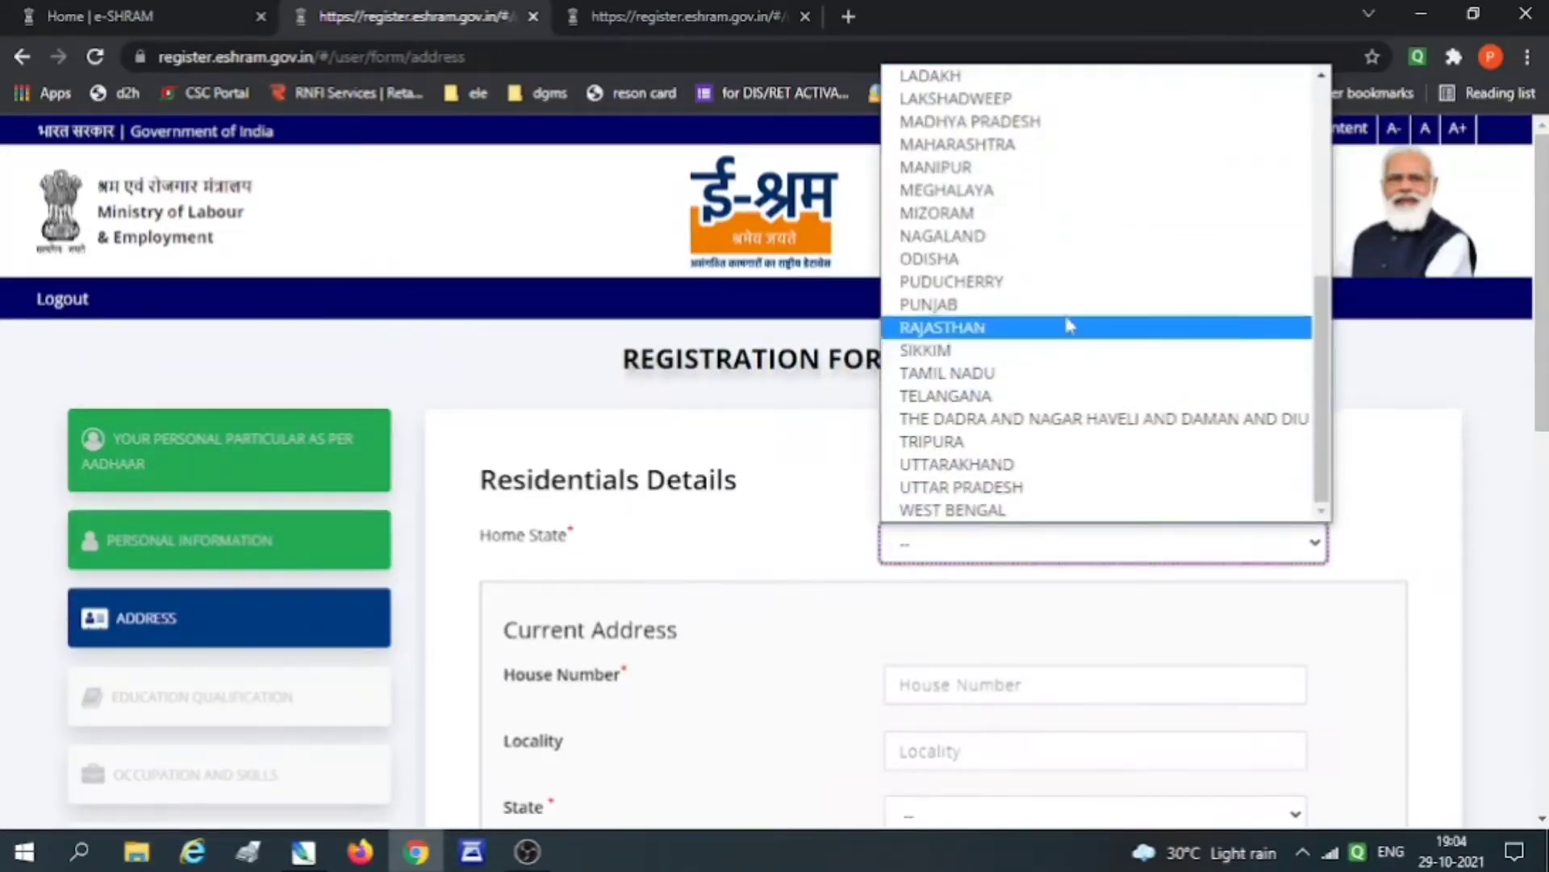
click(1059, 260)
Set Staying at current location to More than 25 years and save the address
scroll(1218, 597, down, 4)
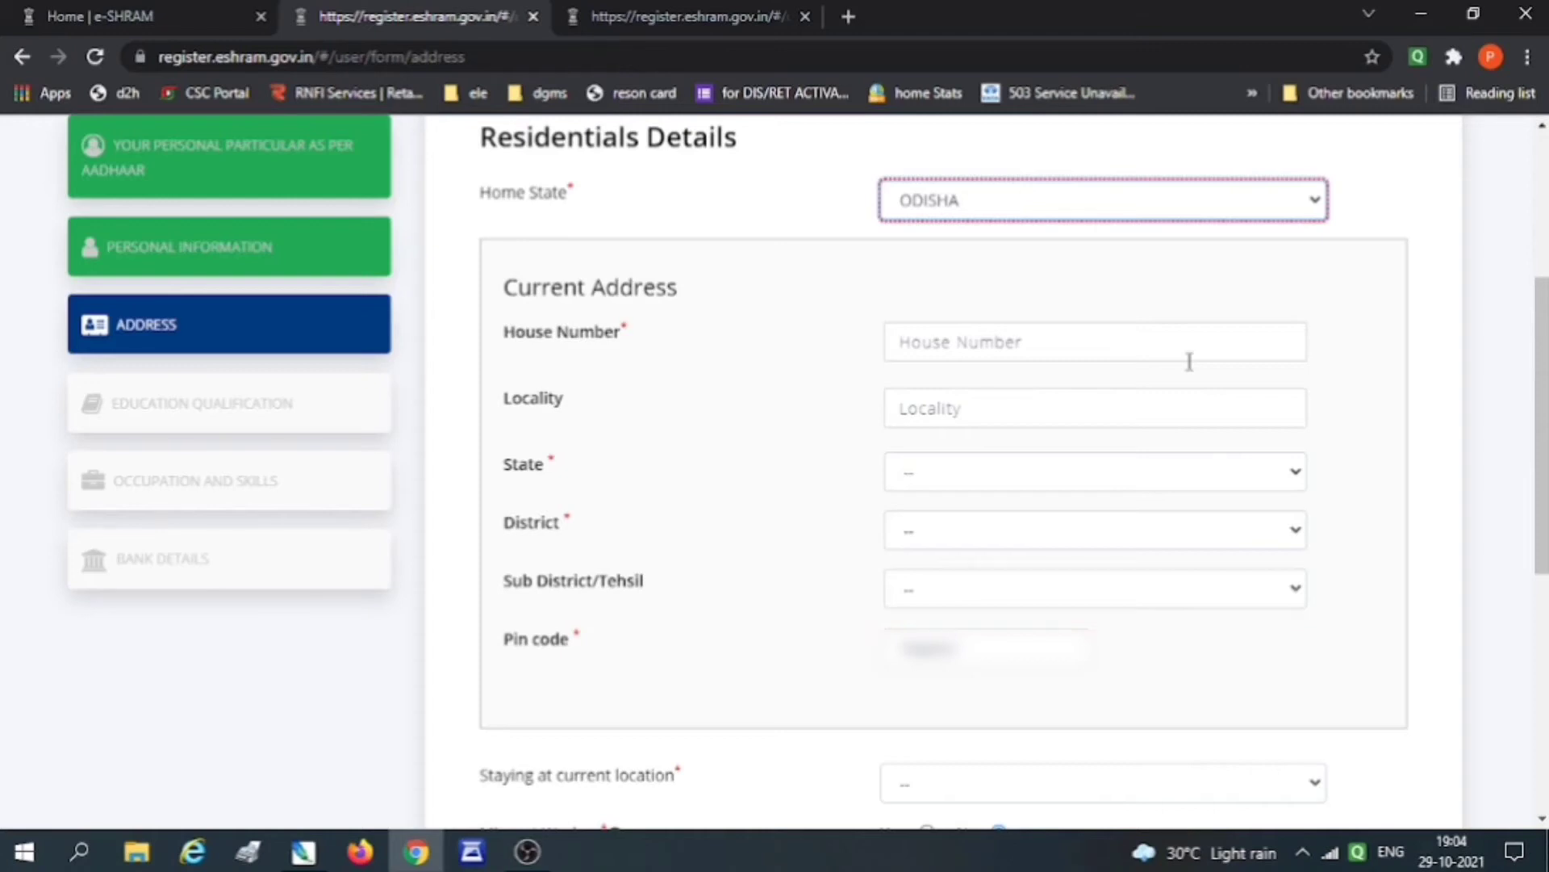
scroll(1189, 361, down, 7)
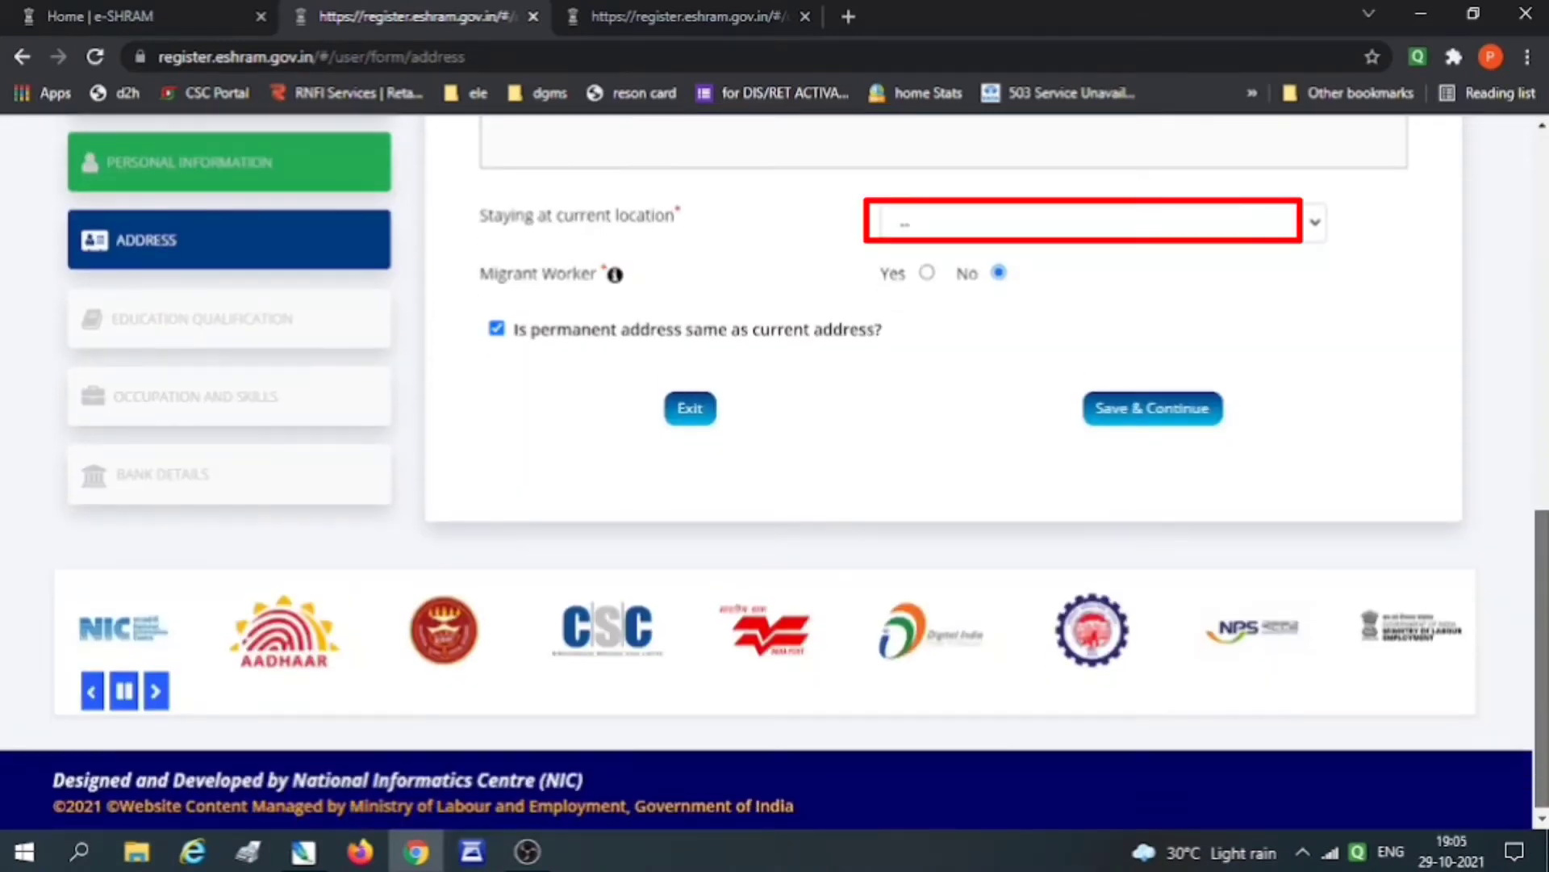
click(1245, 240)
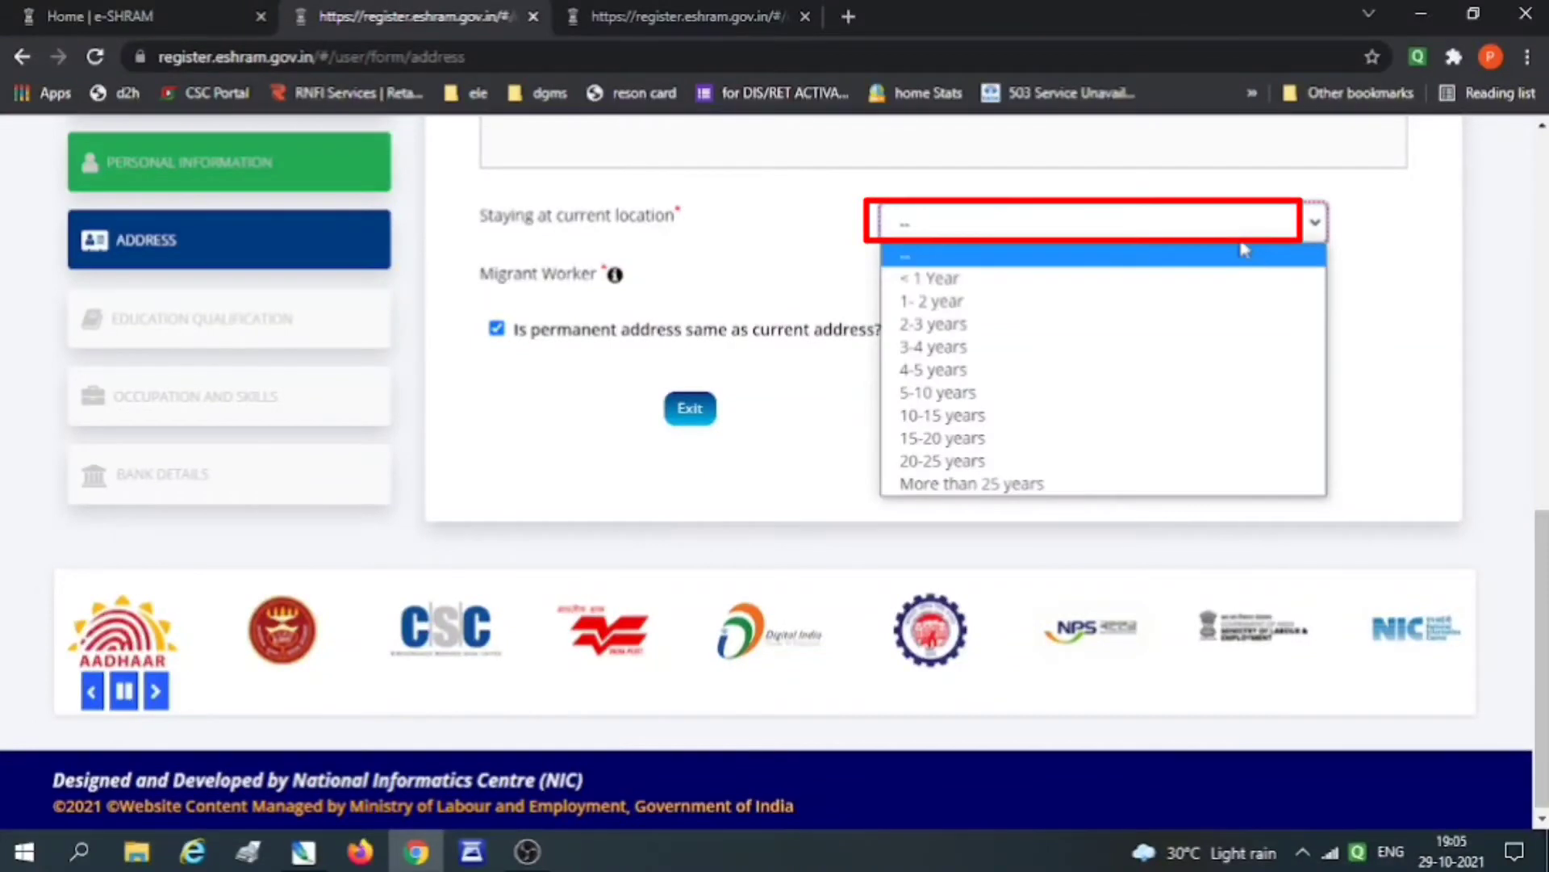
click(1144, 482)
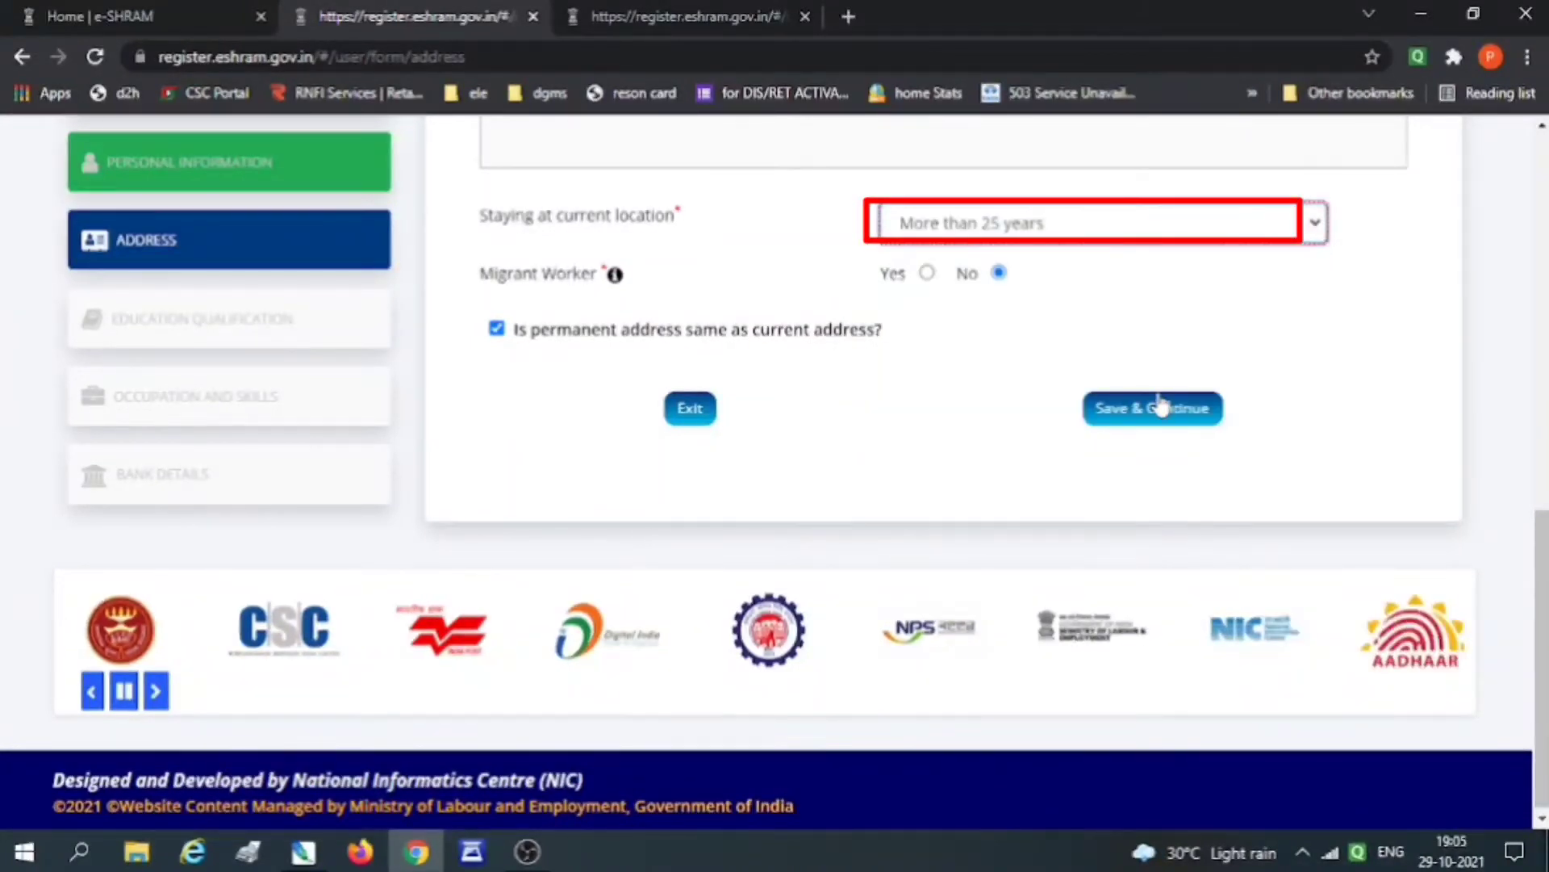
click(1205, 418)
scroll(1205, 418, down, 3)
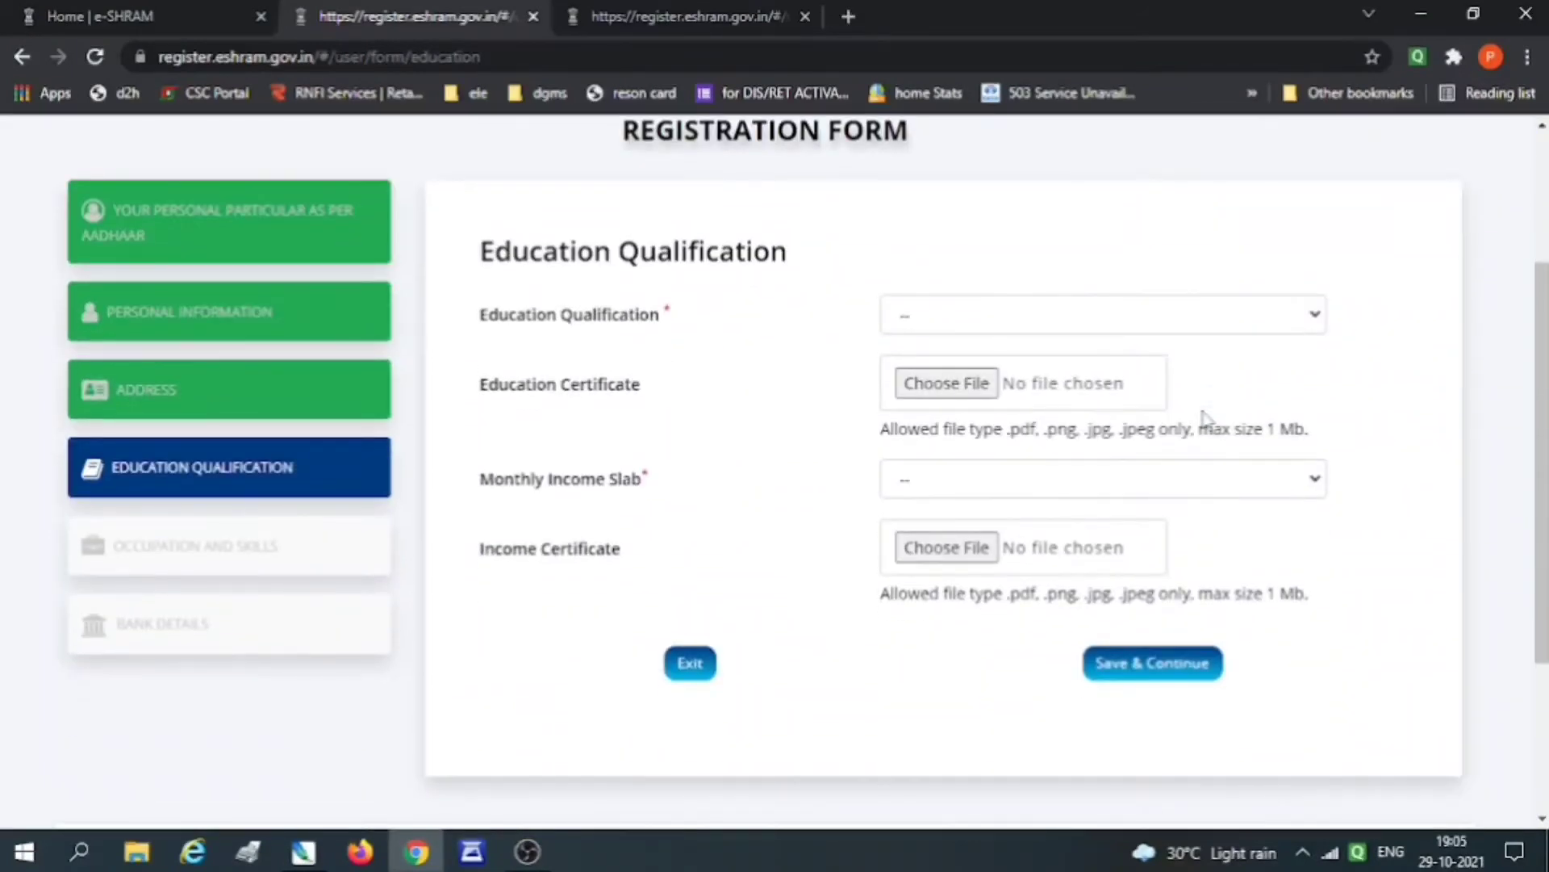
Choose Higher Secondary education and the 10000 & Below income slab, then save
click(1159, 316)
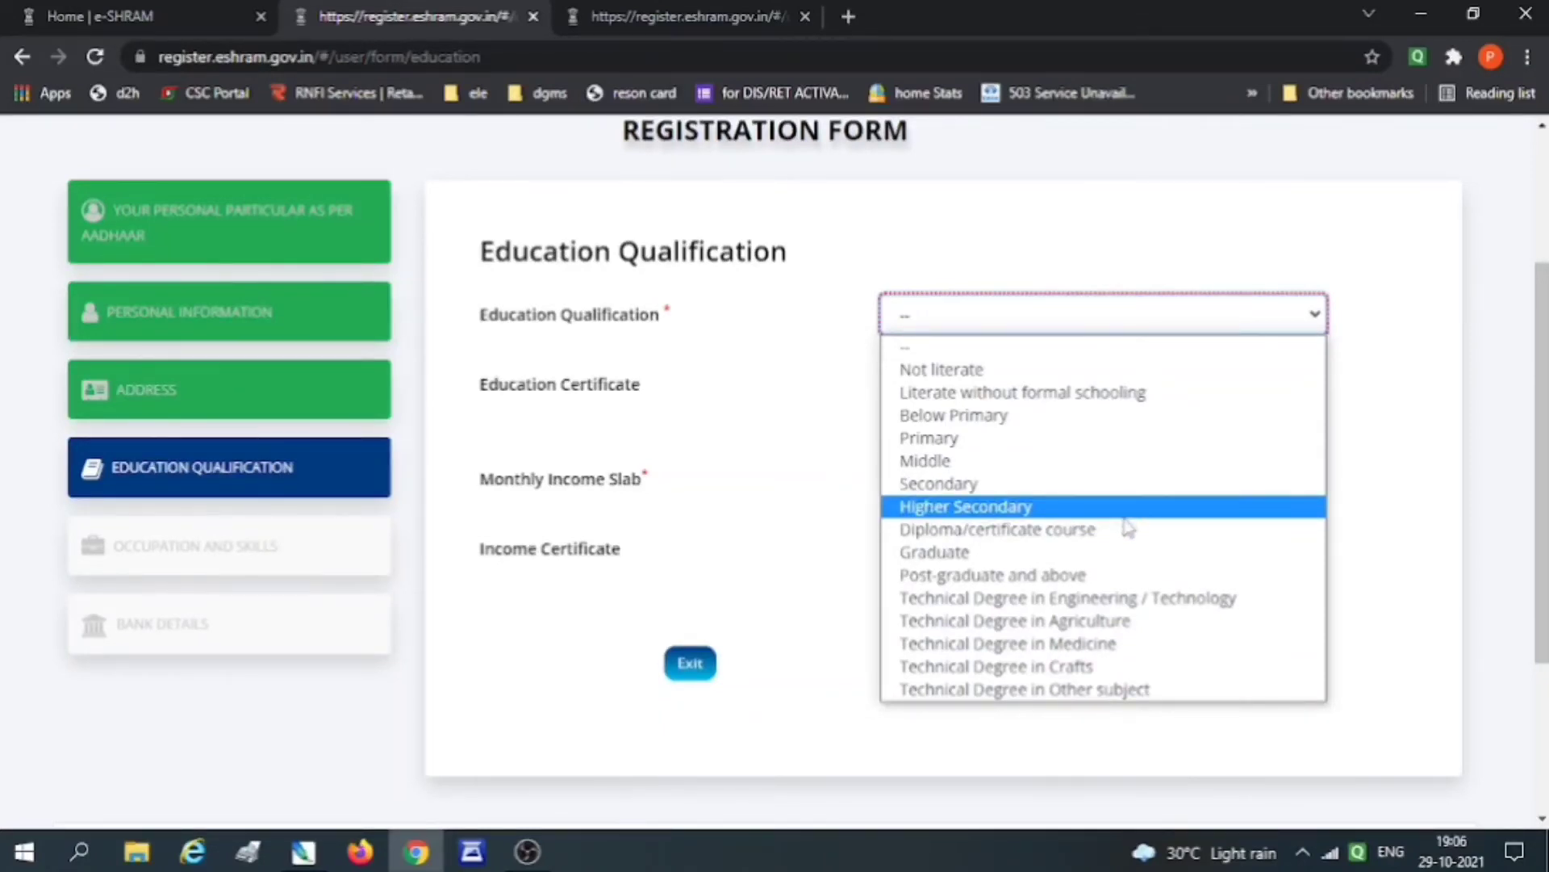
click(1117, 515)
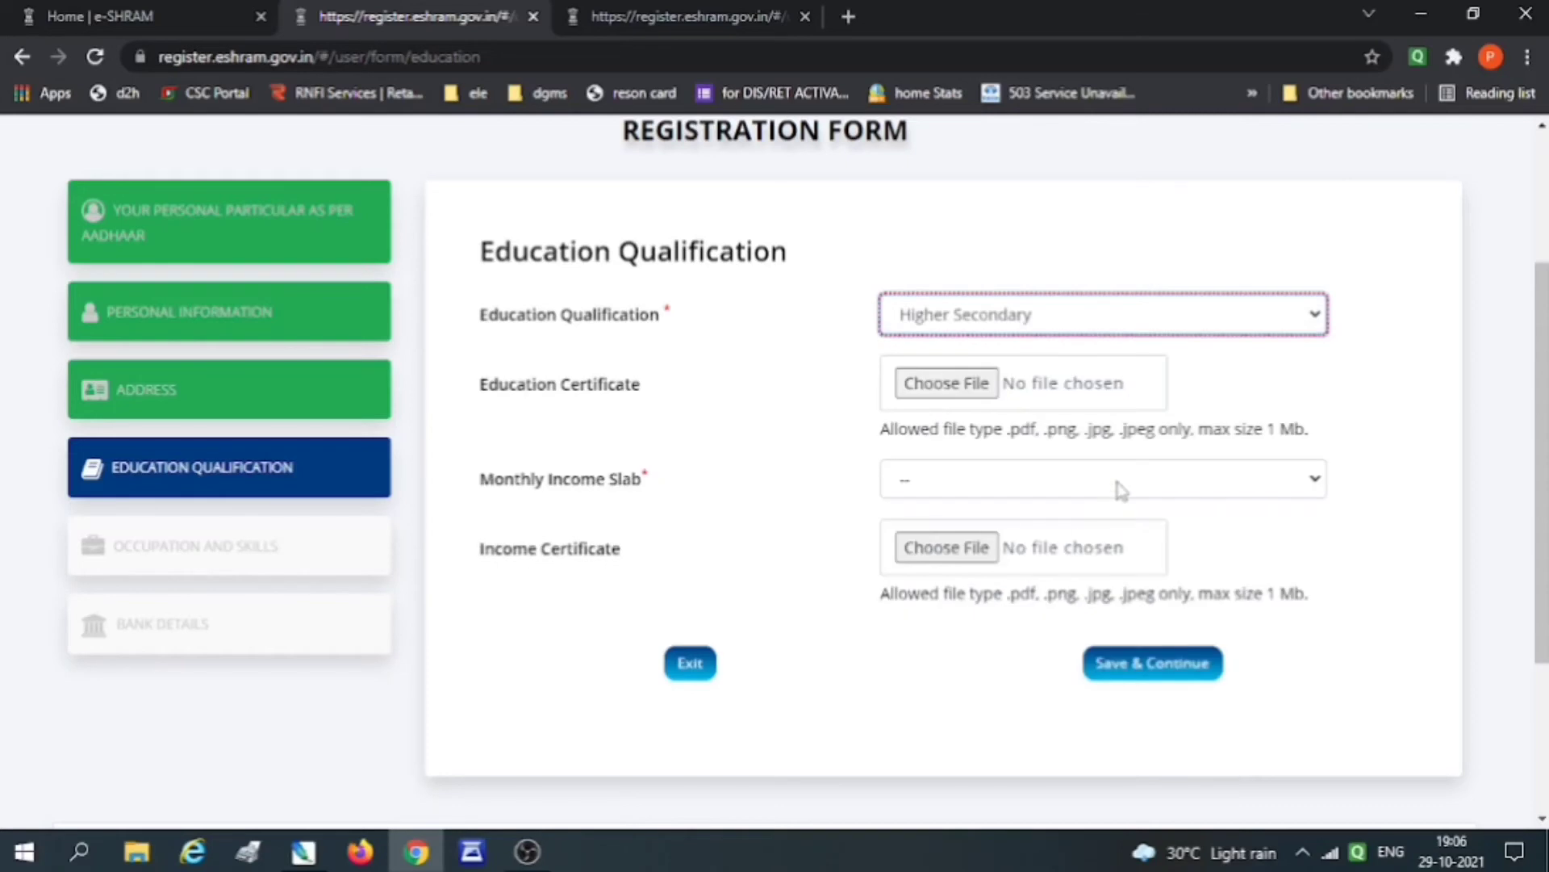
click(1120, 490)
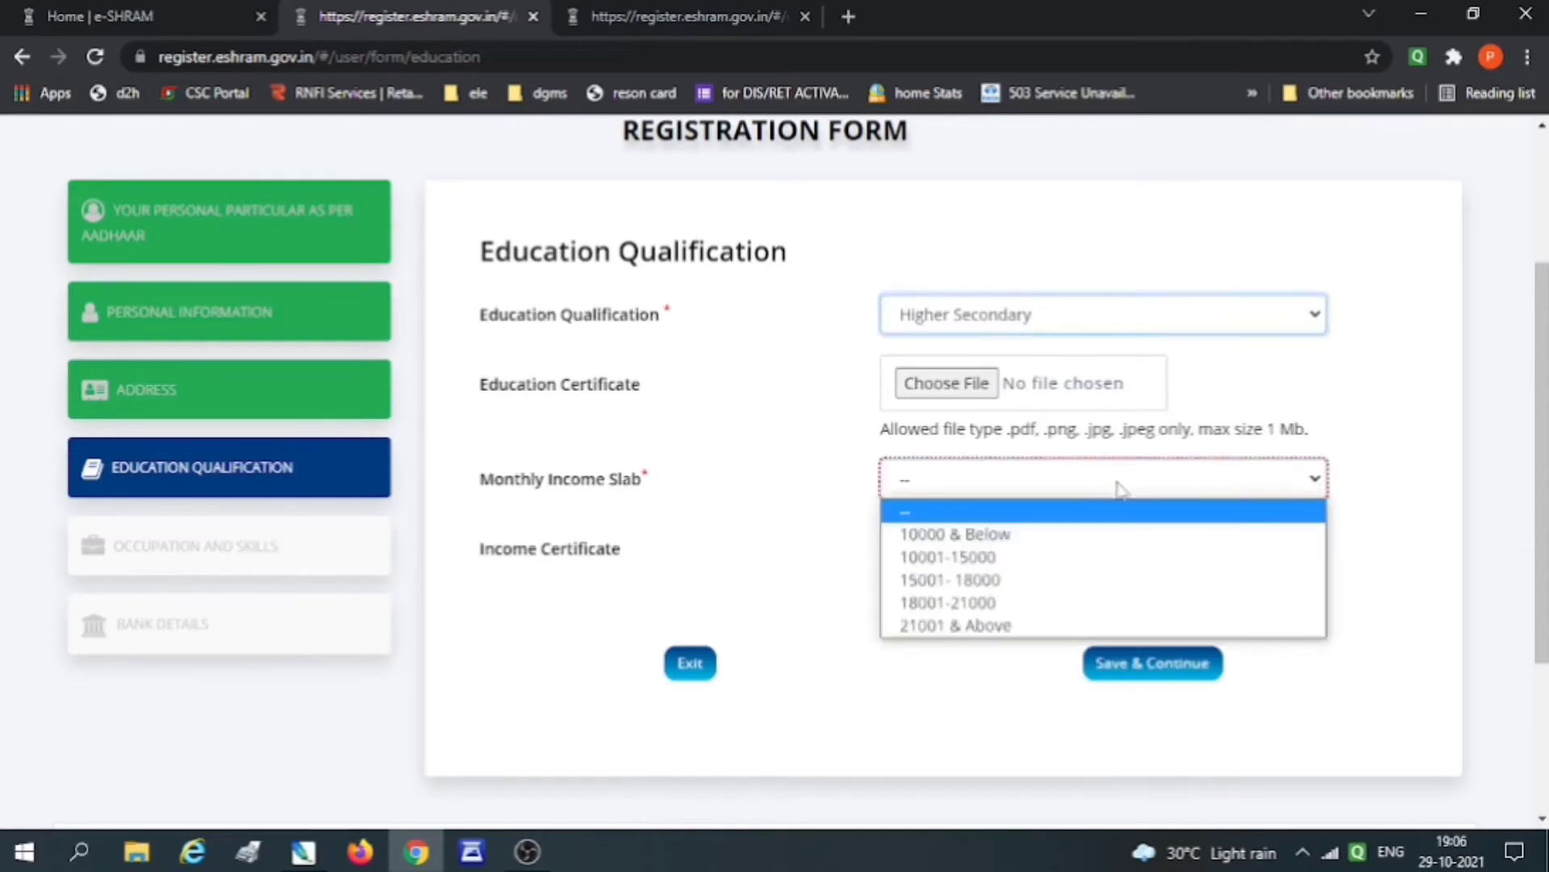
click(1107, 534)
click(1178, 663)
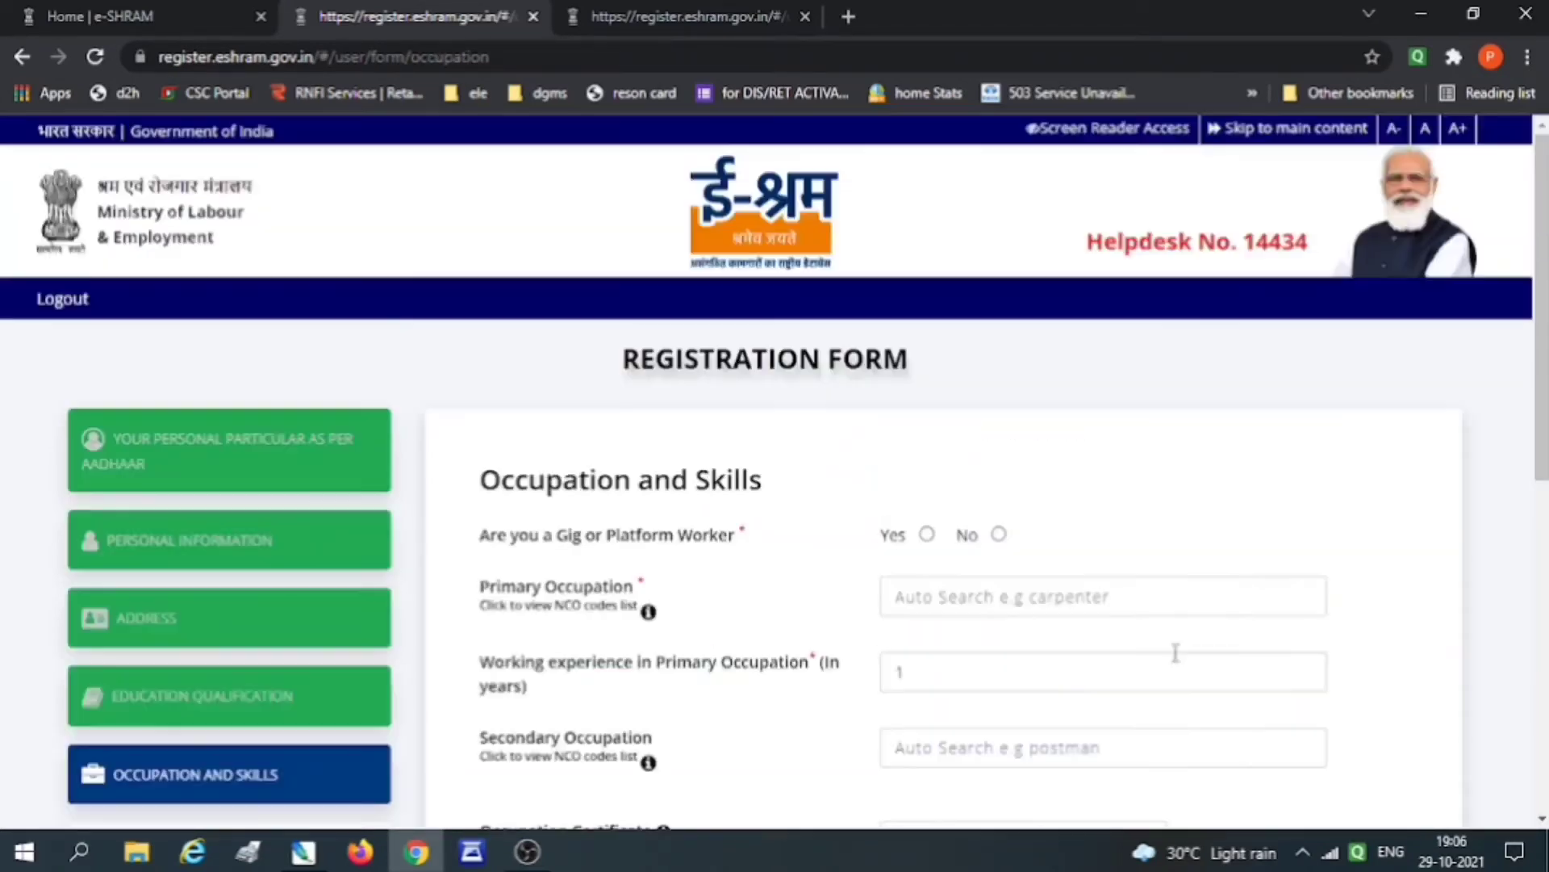
Scroll down the Occupation and Skills form to the Gig or Platform Worker question
scroll(1217, 443, down, 3)
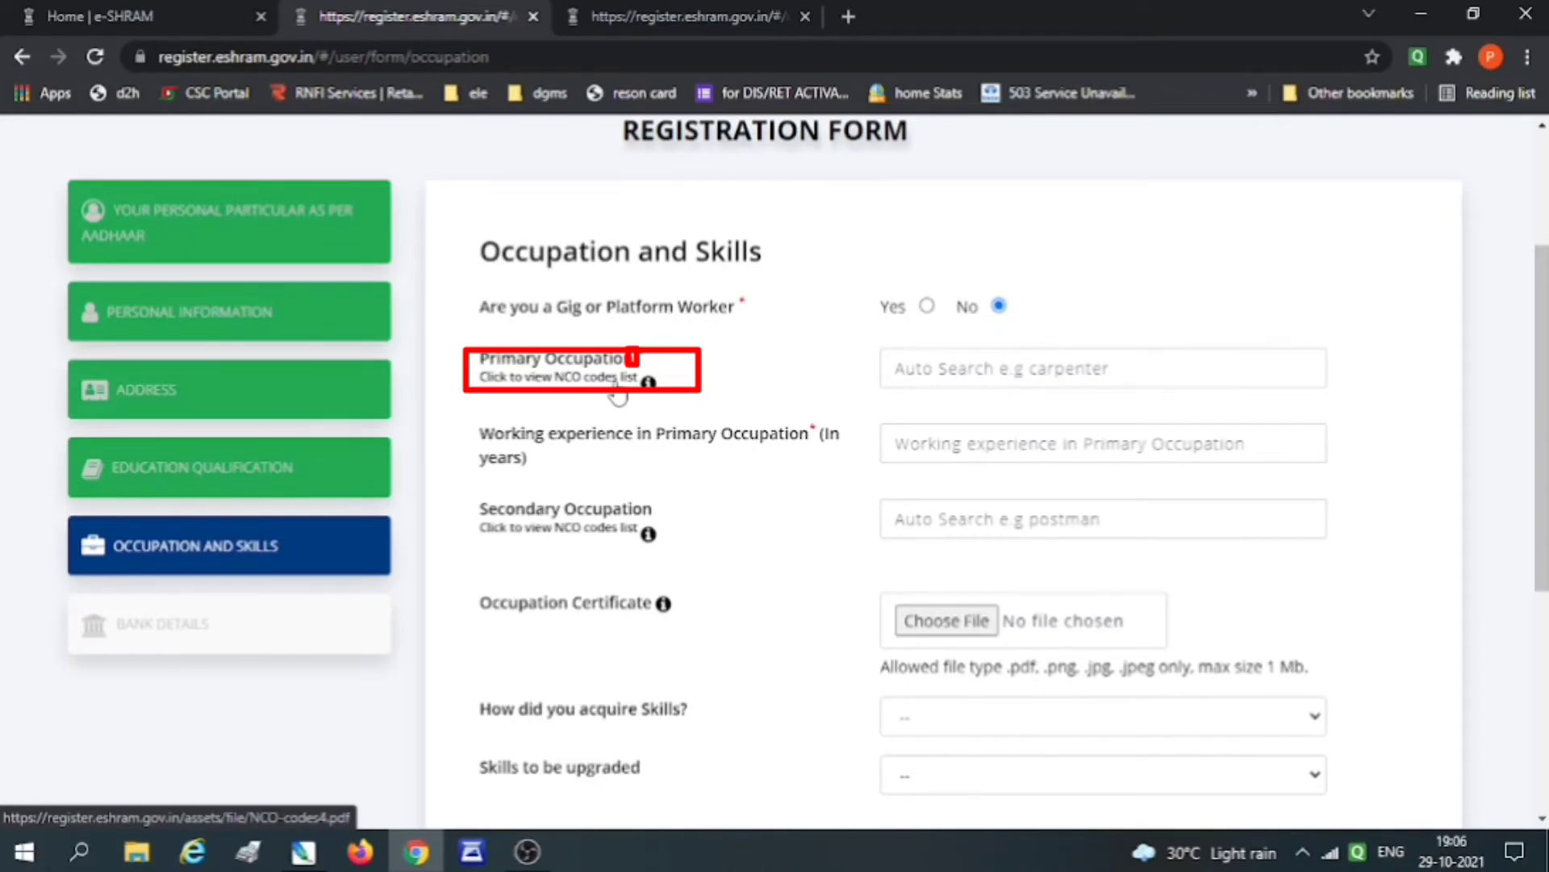
Open the NCO-codes4.pdf occupation list alongside the registration form
click(618, 394)
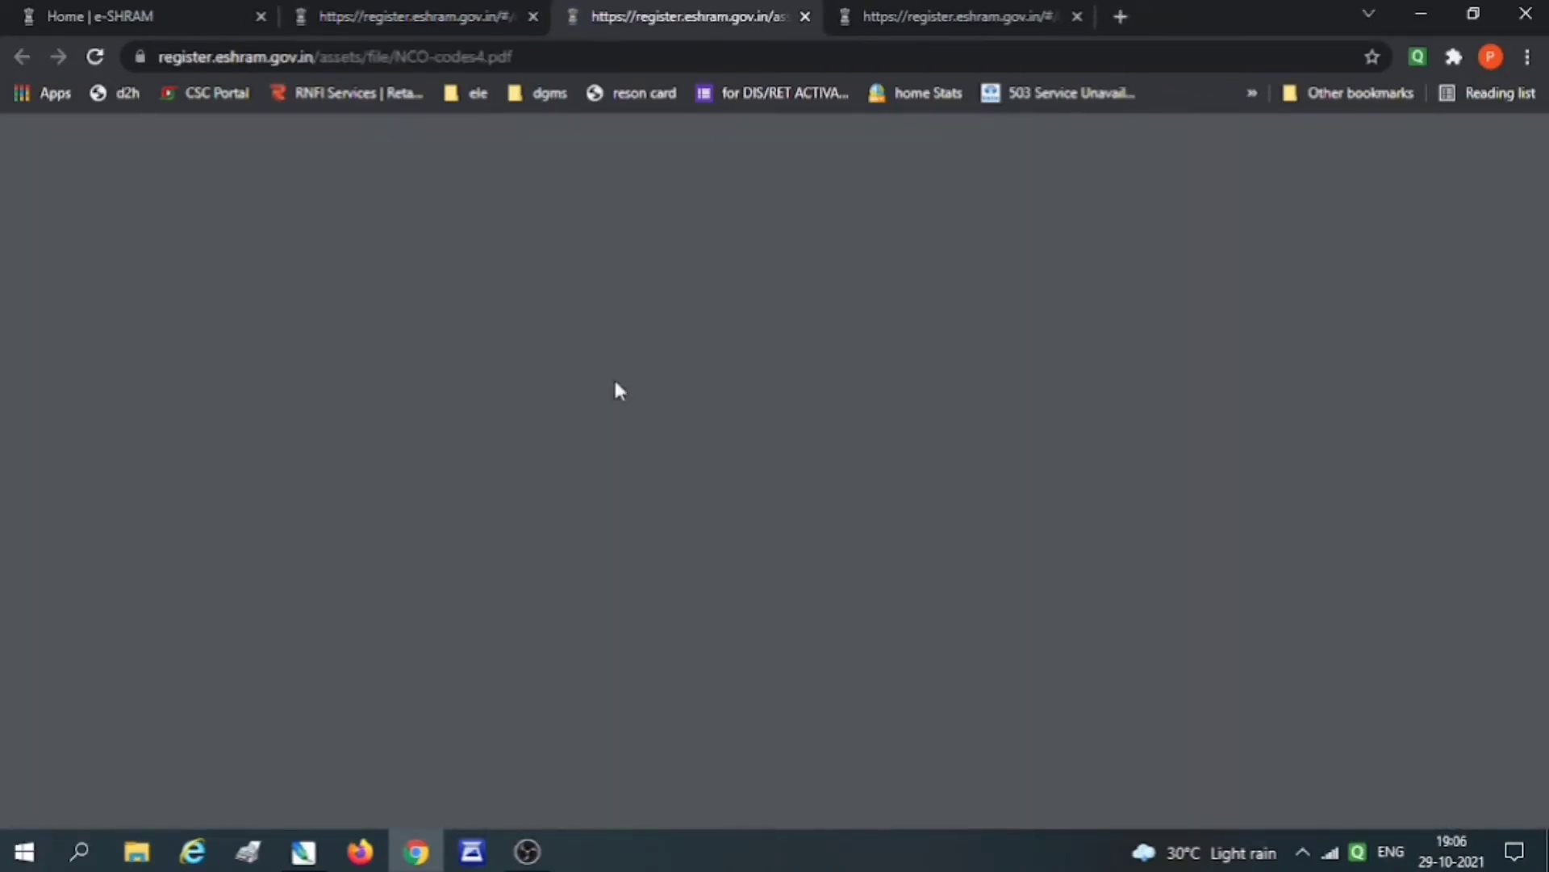
scroll(618, 392, down, 2)
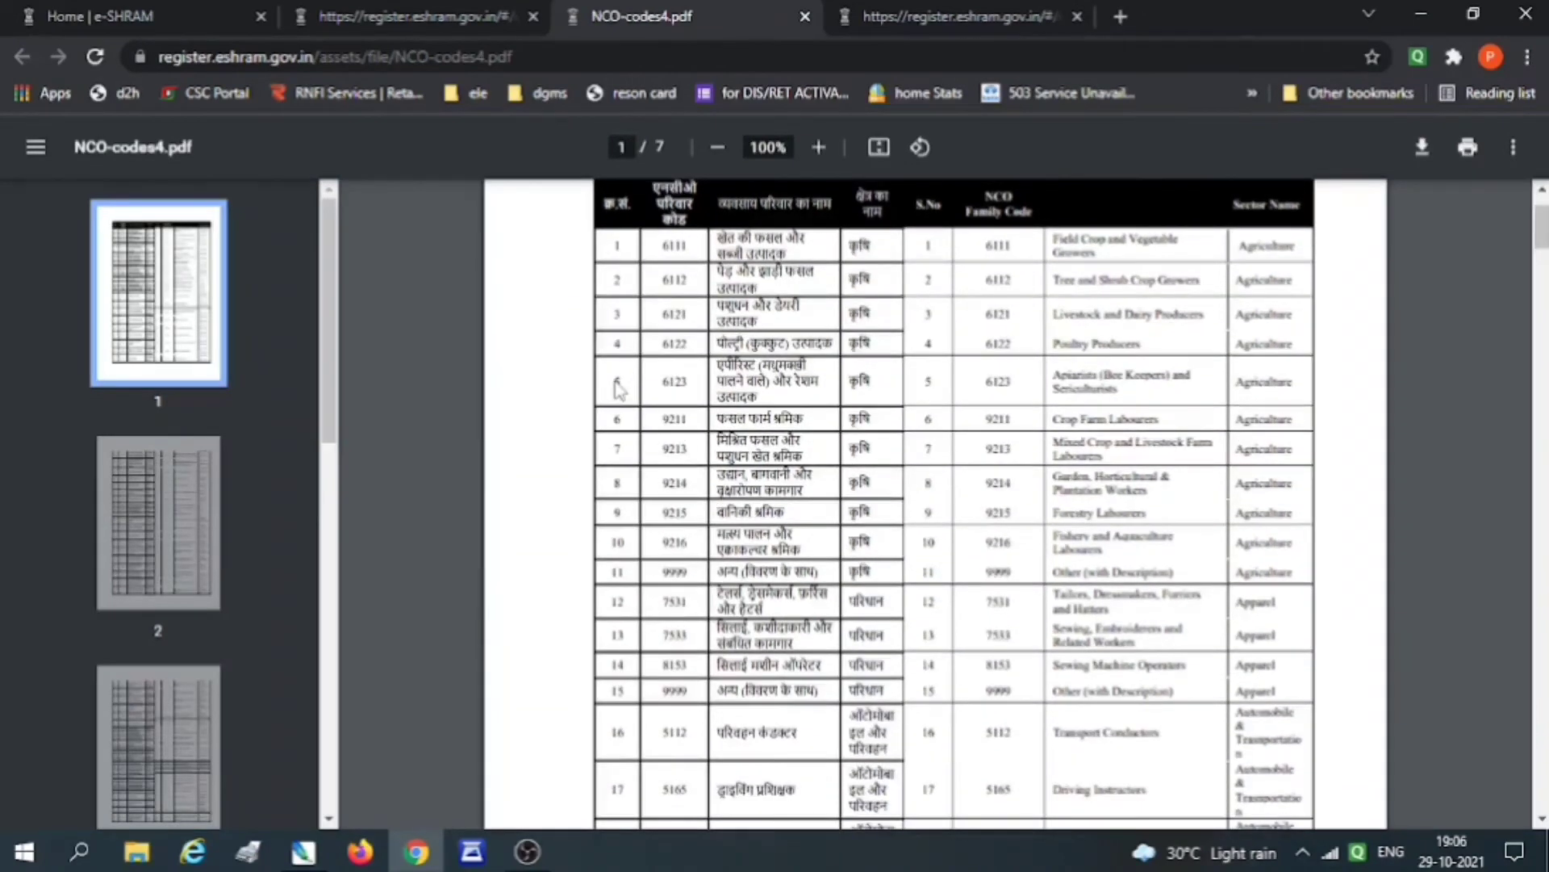
scroll(1176, 373, down, 2)
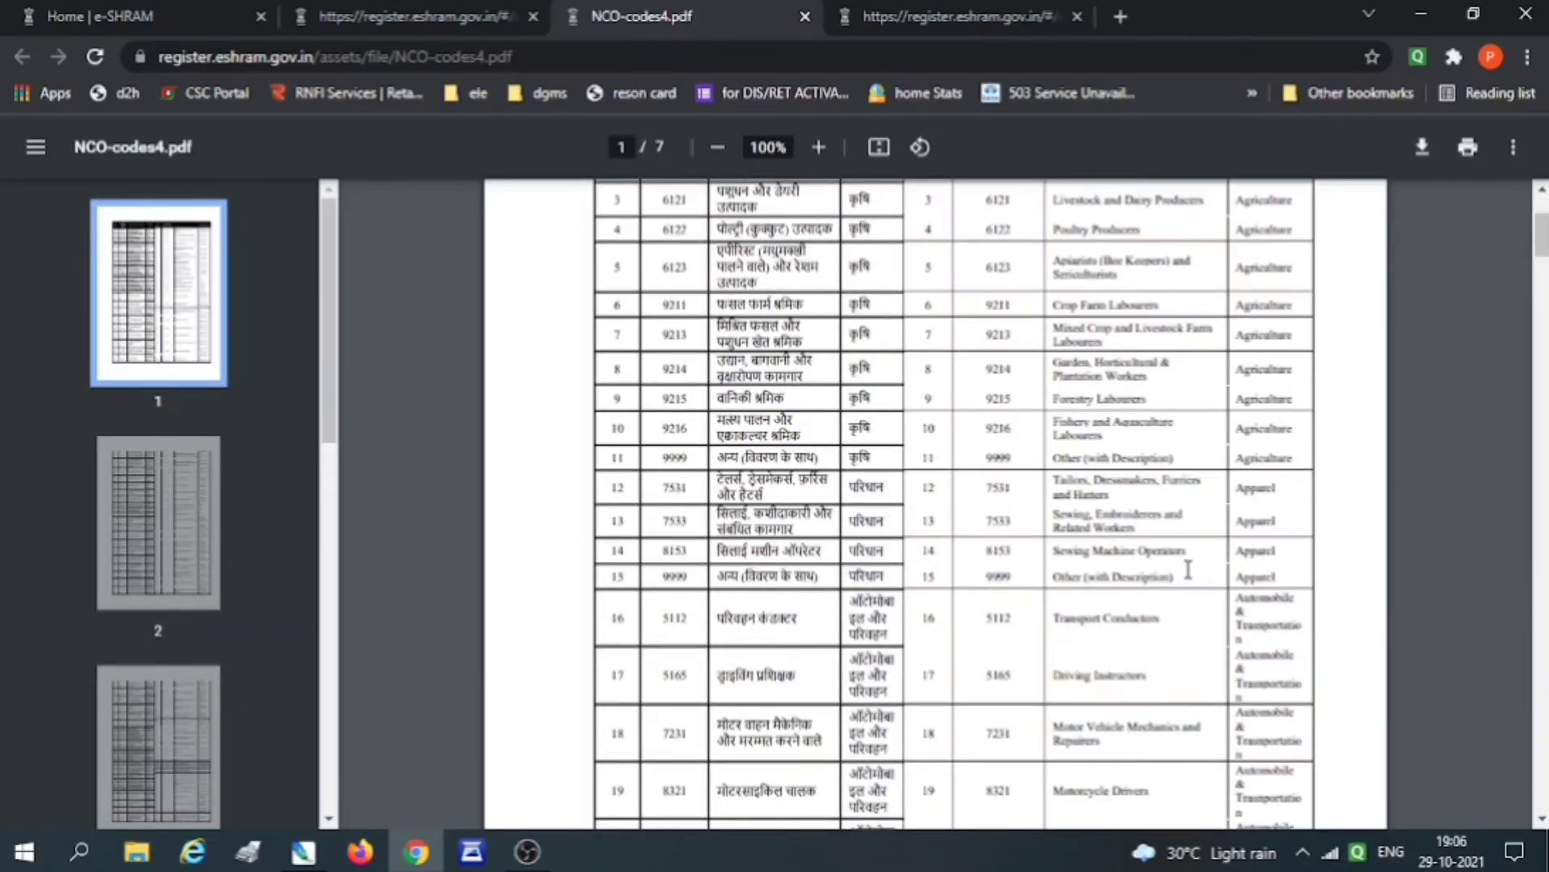
scroll(1188, 569, down, 2)
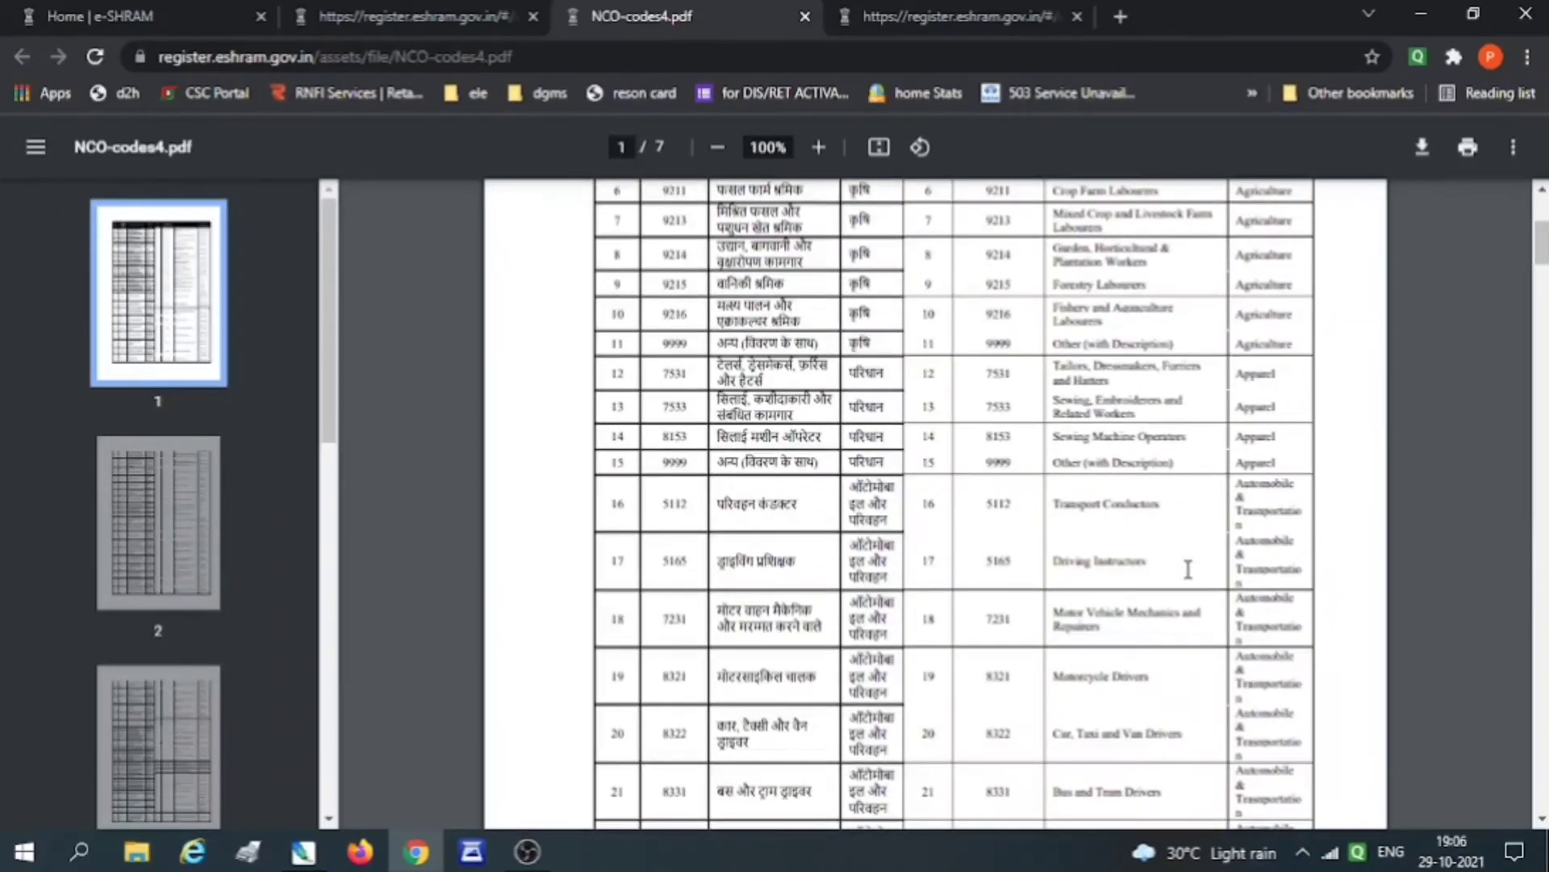
click(449, 11)
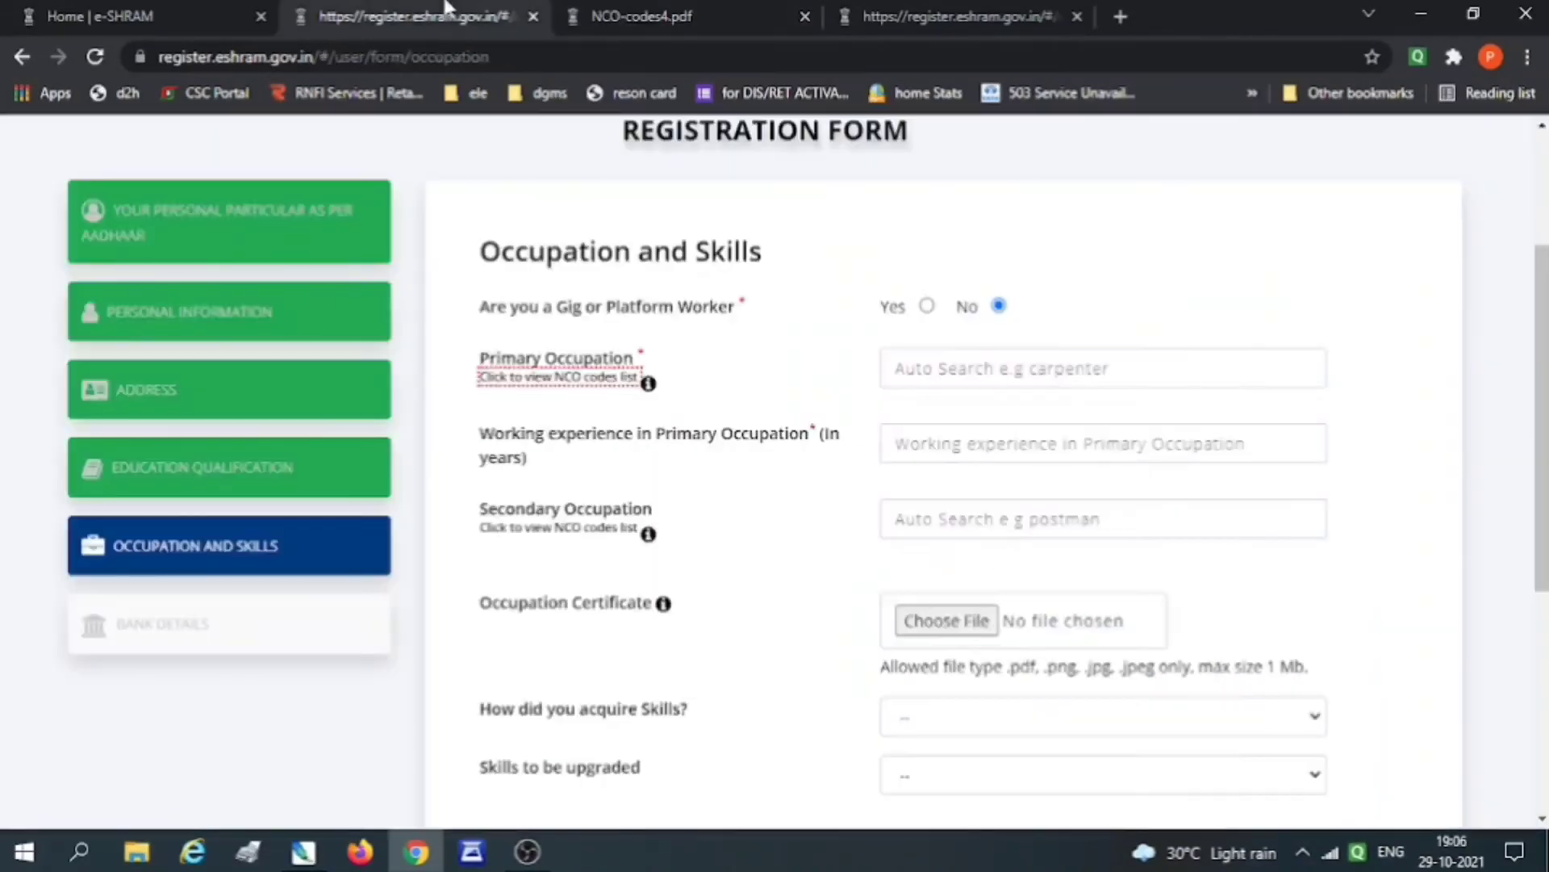
click(662, 11)
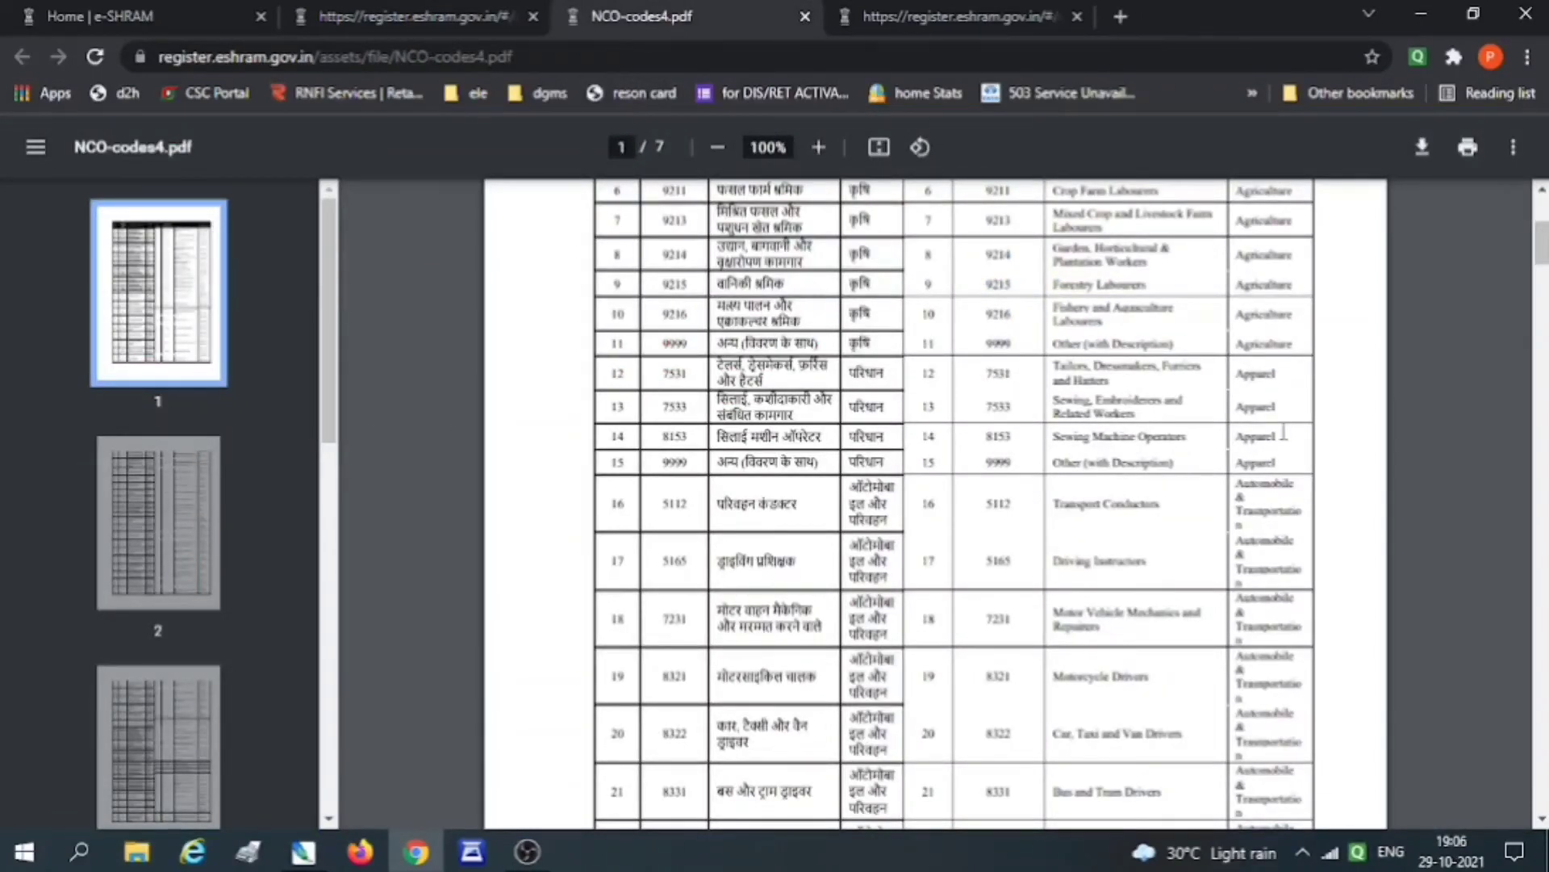
click(360, 10)
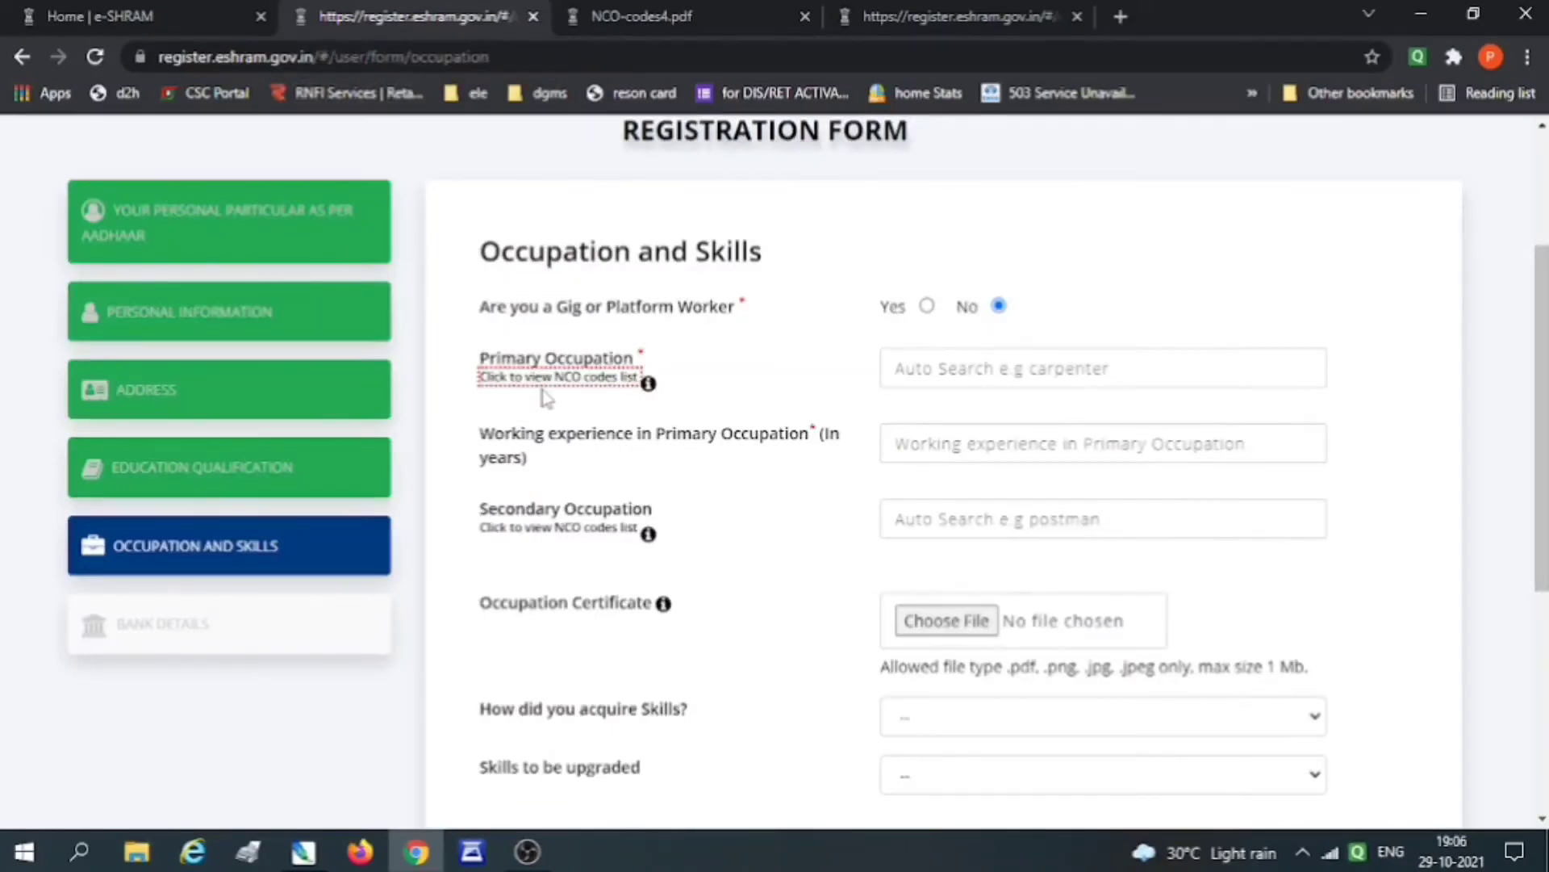
click(714, 10)
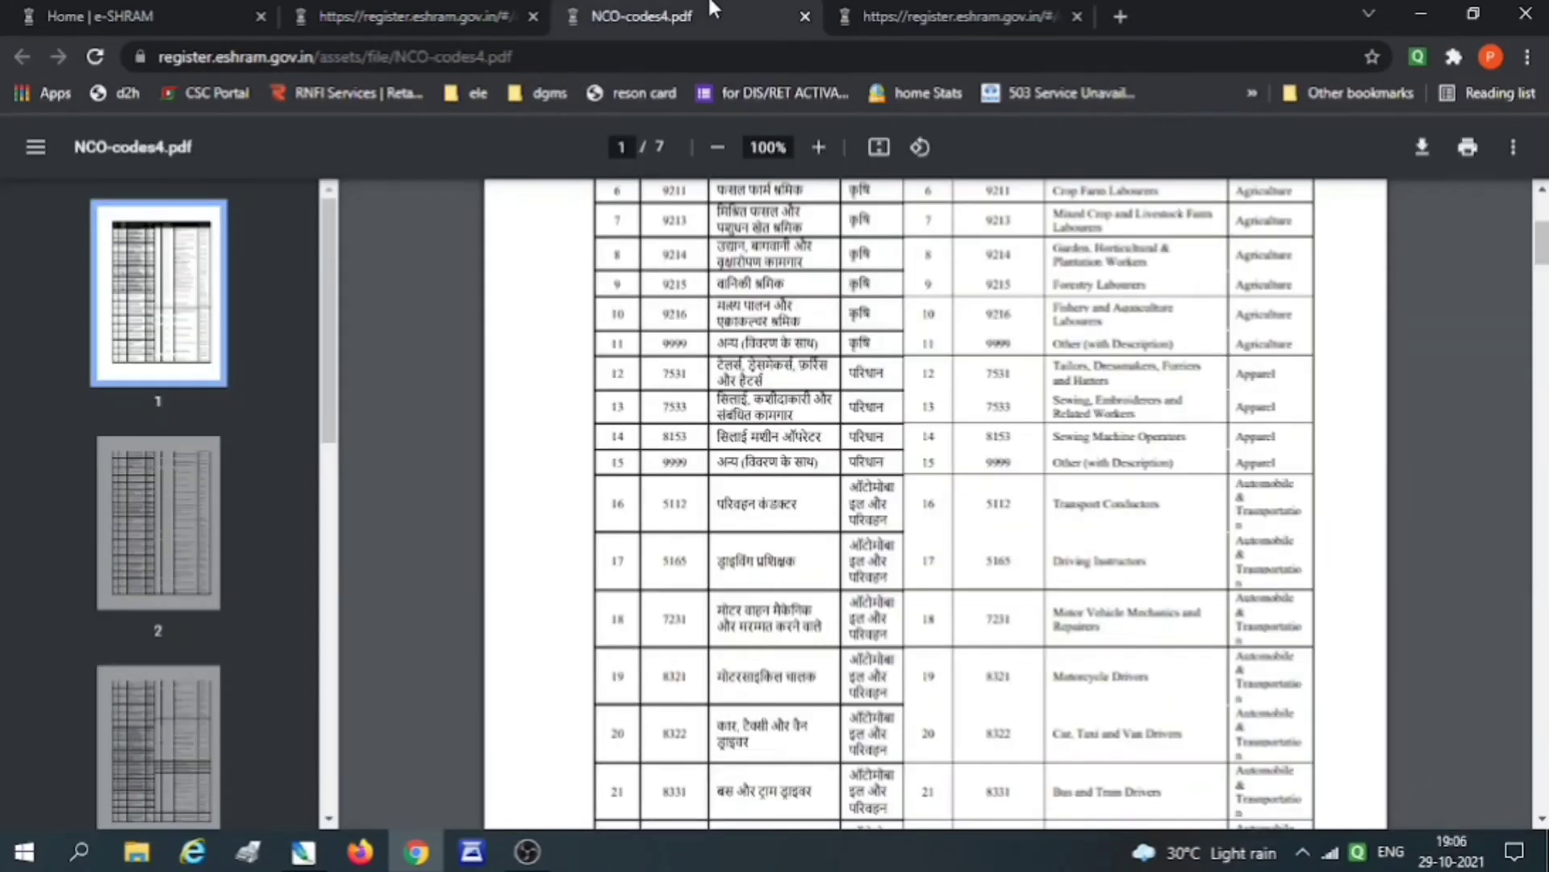
Scroll page 3 of NCO-codes4.pdf to row 70, Tutors and Other Teacher Aides (NCO 5312)
scroll(1193, 526, down, 3)
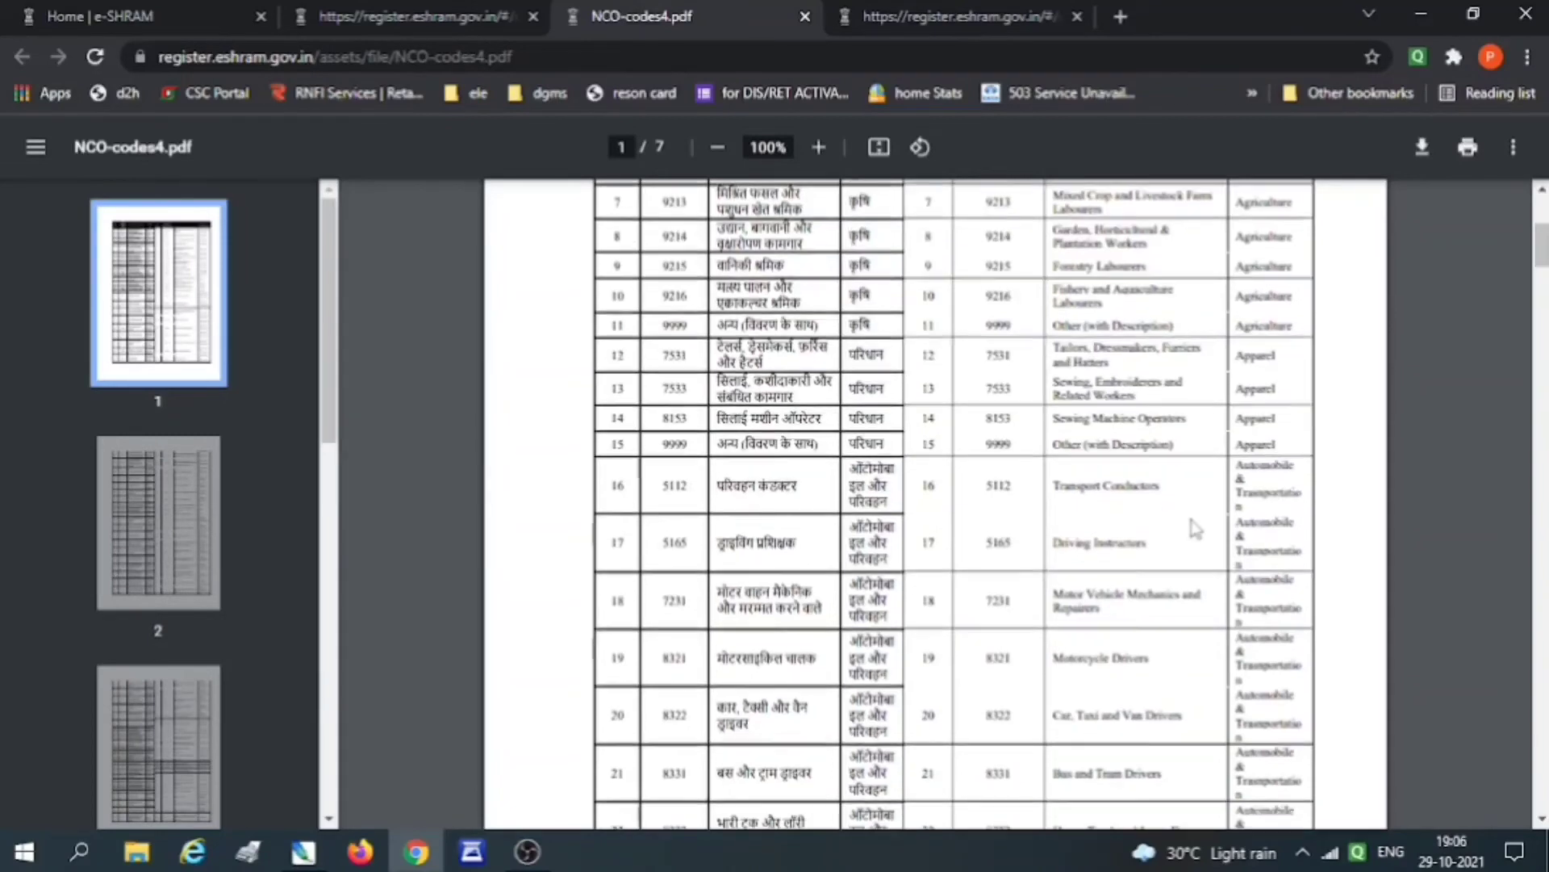
scroll(1194, 529, down, 3)
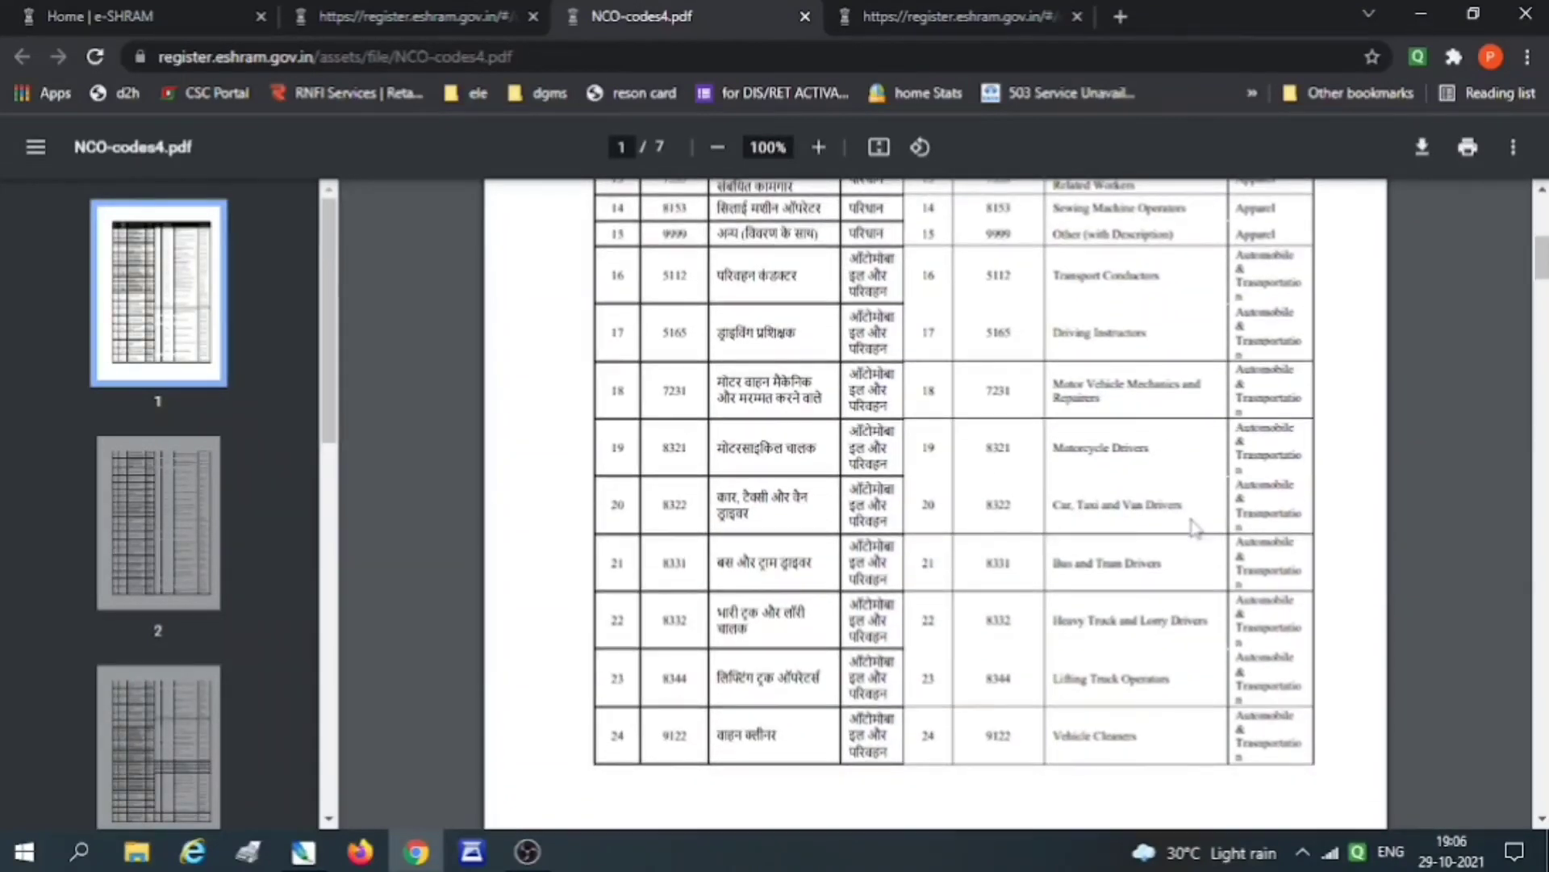
scroll(1194, 526, down, 15)
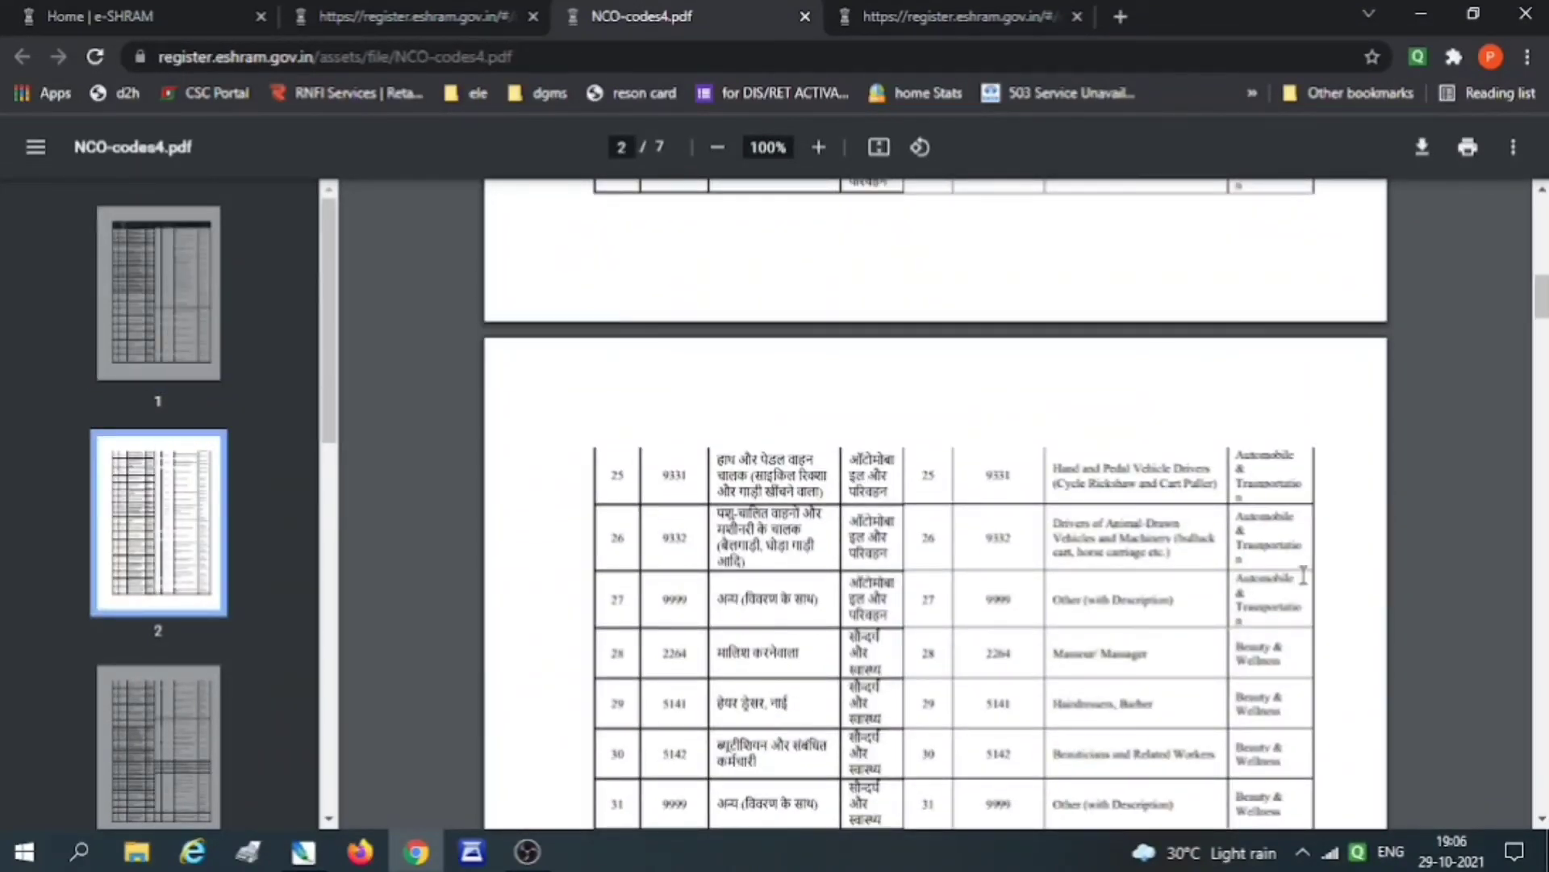
scroll(1170, 621, down, 15)
scroll(1162, 625, down, 10)
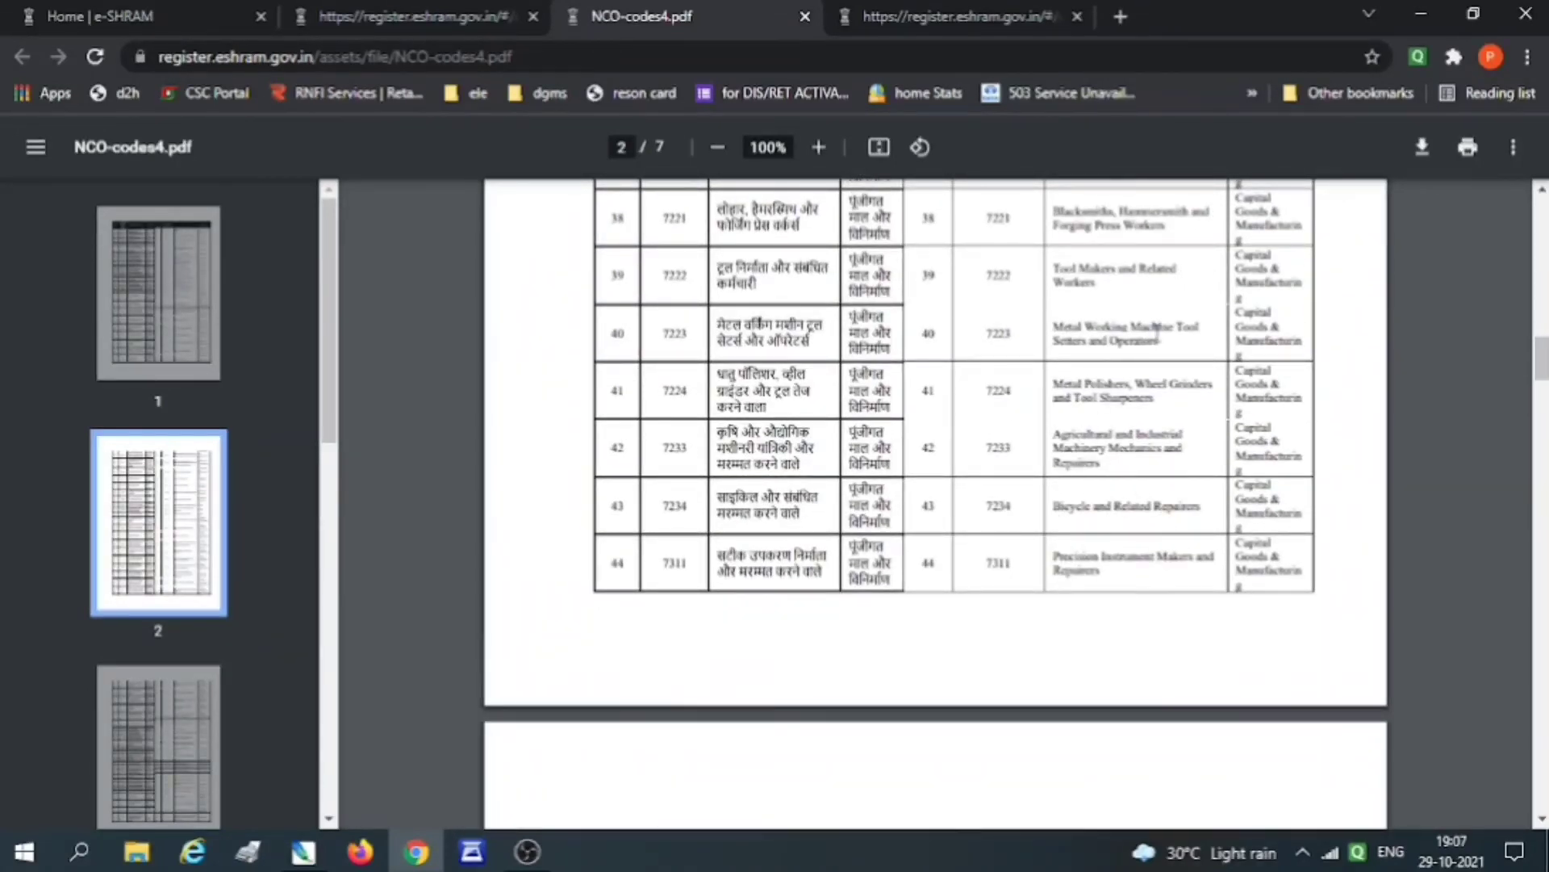
scroll(1170, 335, down, 14)
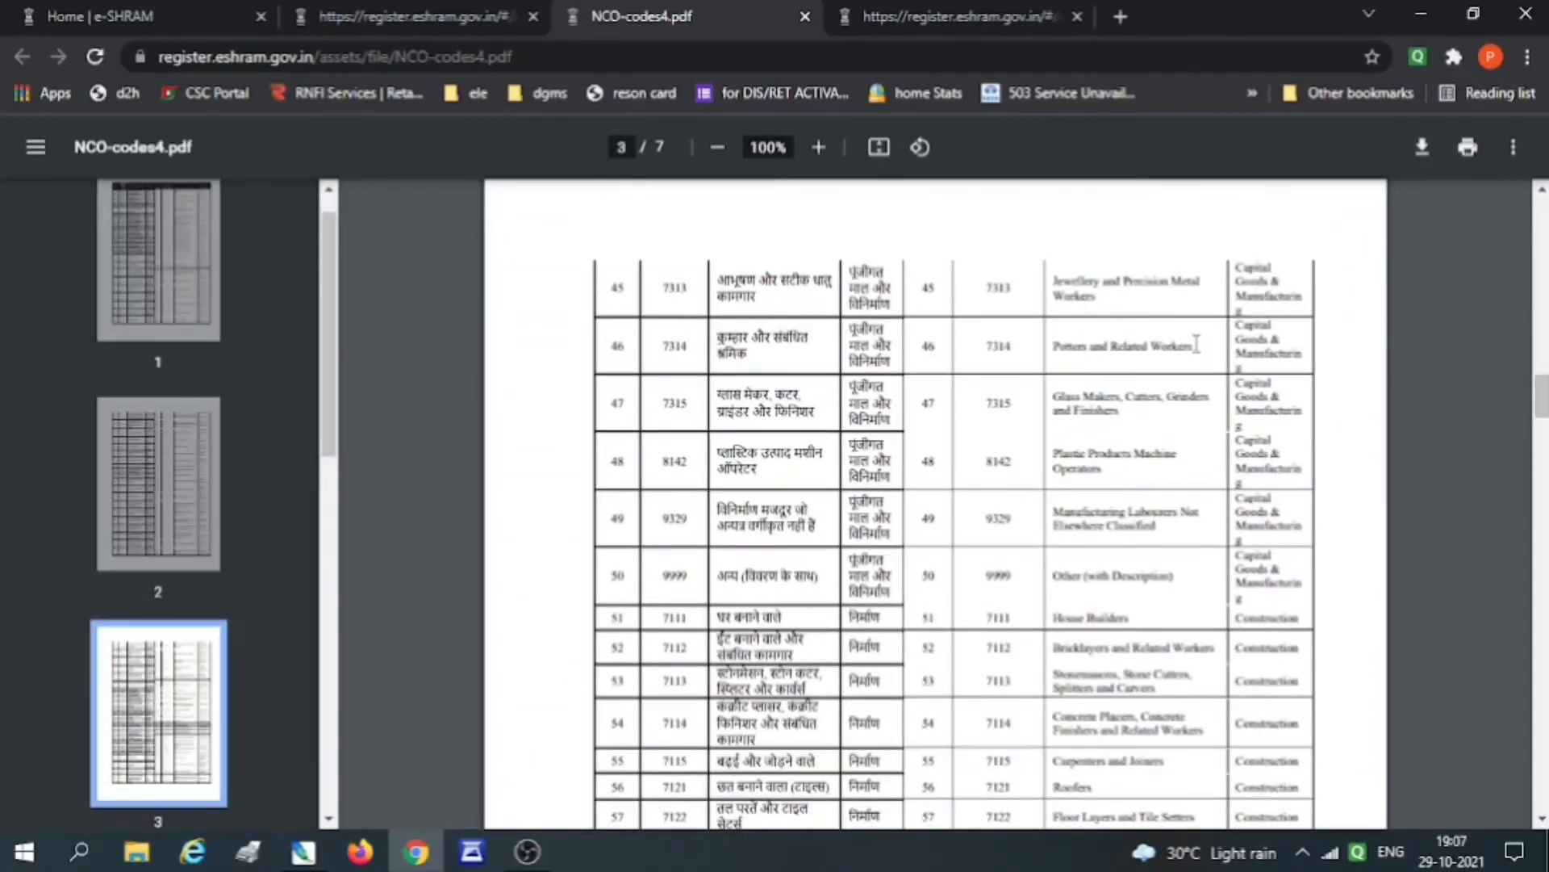
scroll(1197, 344, down, 4)
scroll(1272, 420, down, 2)
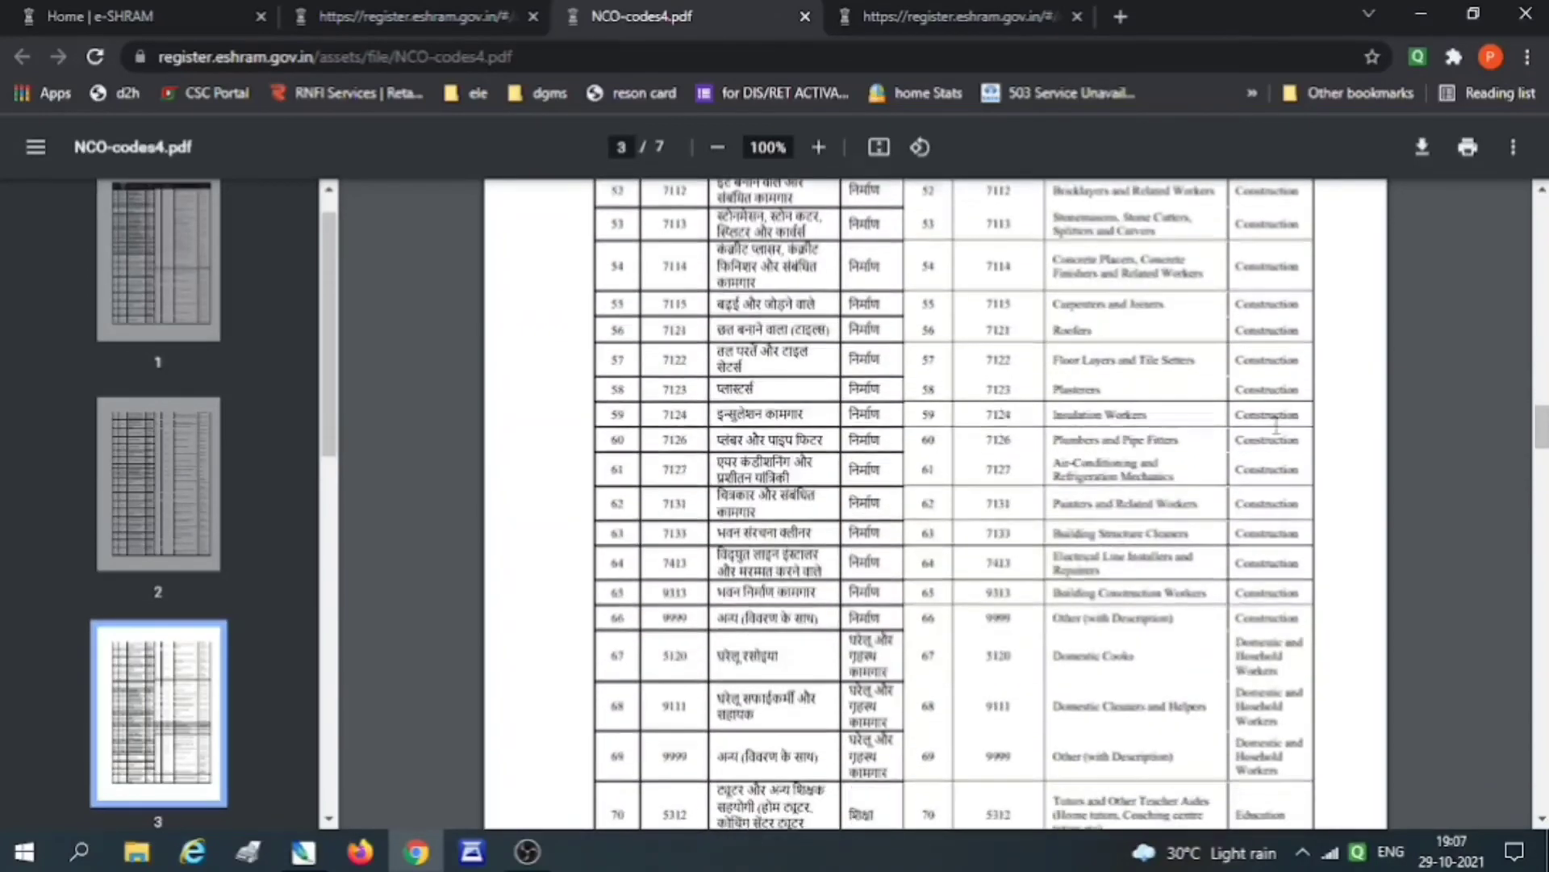
scroll(1278, 426, down, 3)
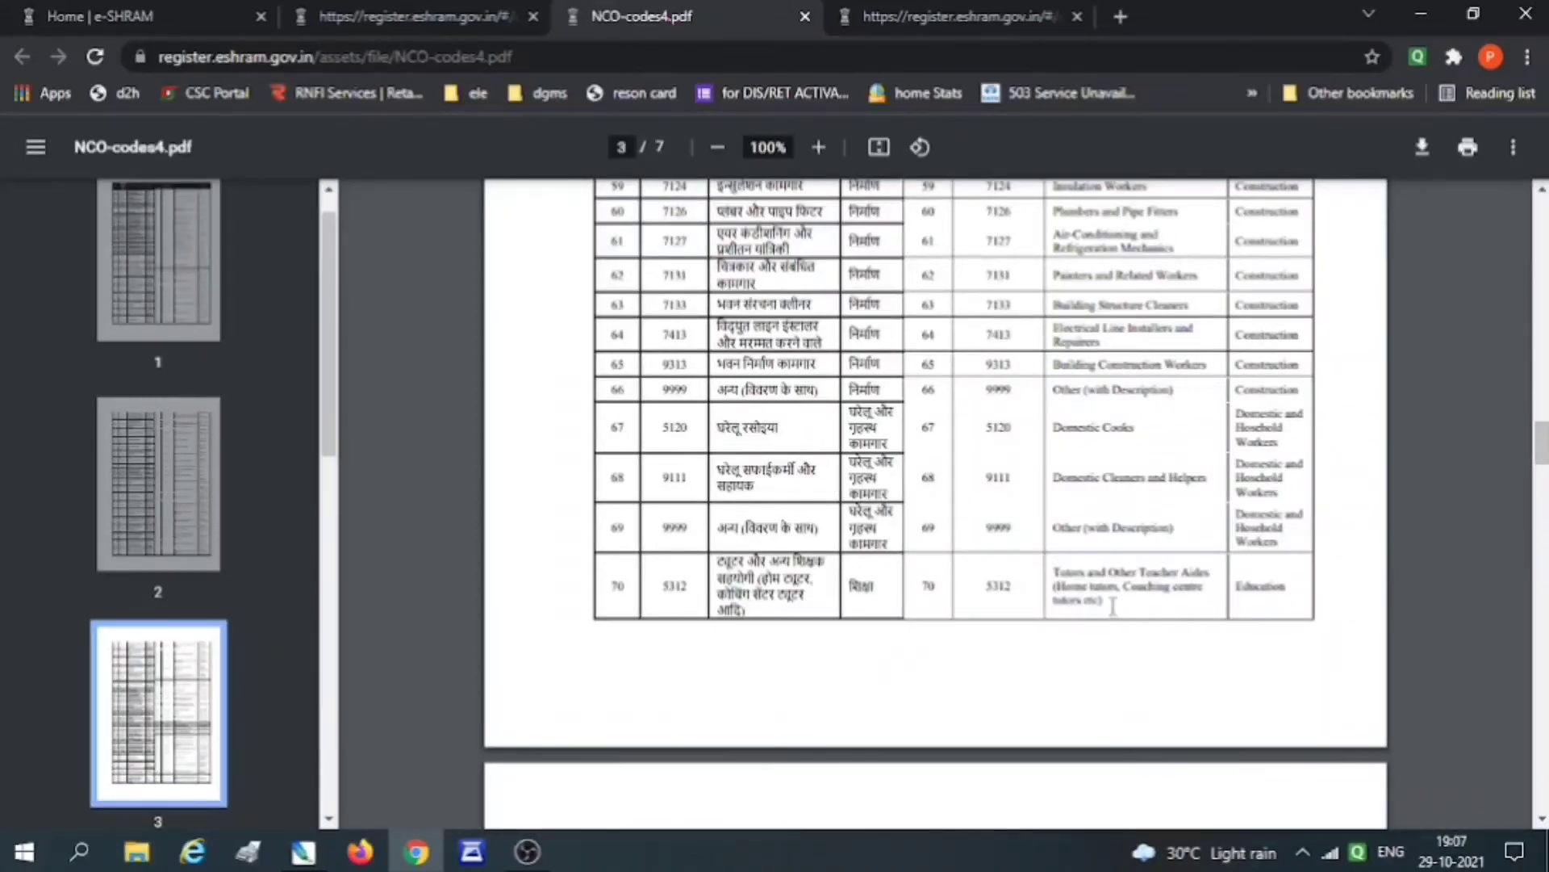
Copy the Tutors and Other Teacher Aides description into Primary Occupation and pick the matching suggestion
drag(1112, 605, 1059, 573)
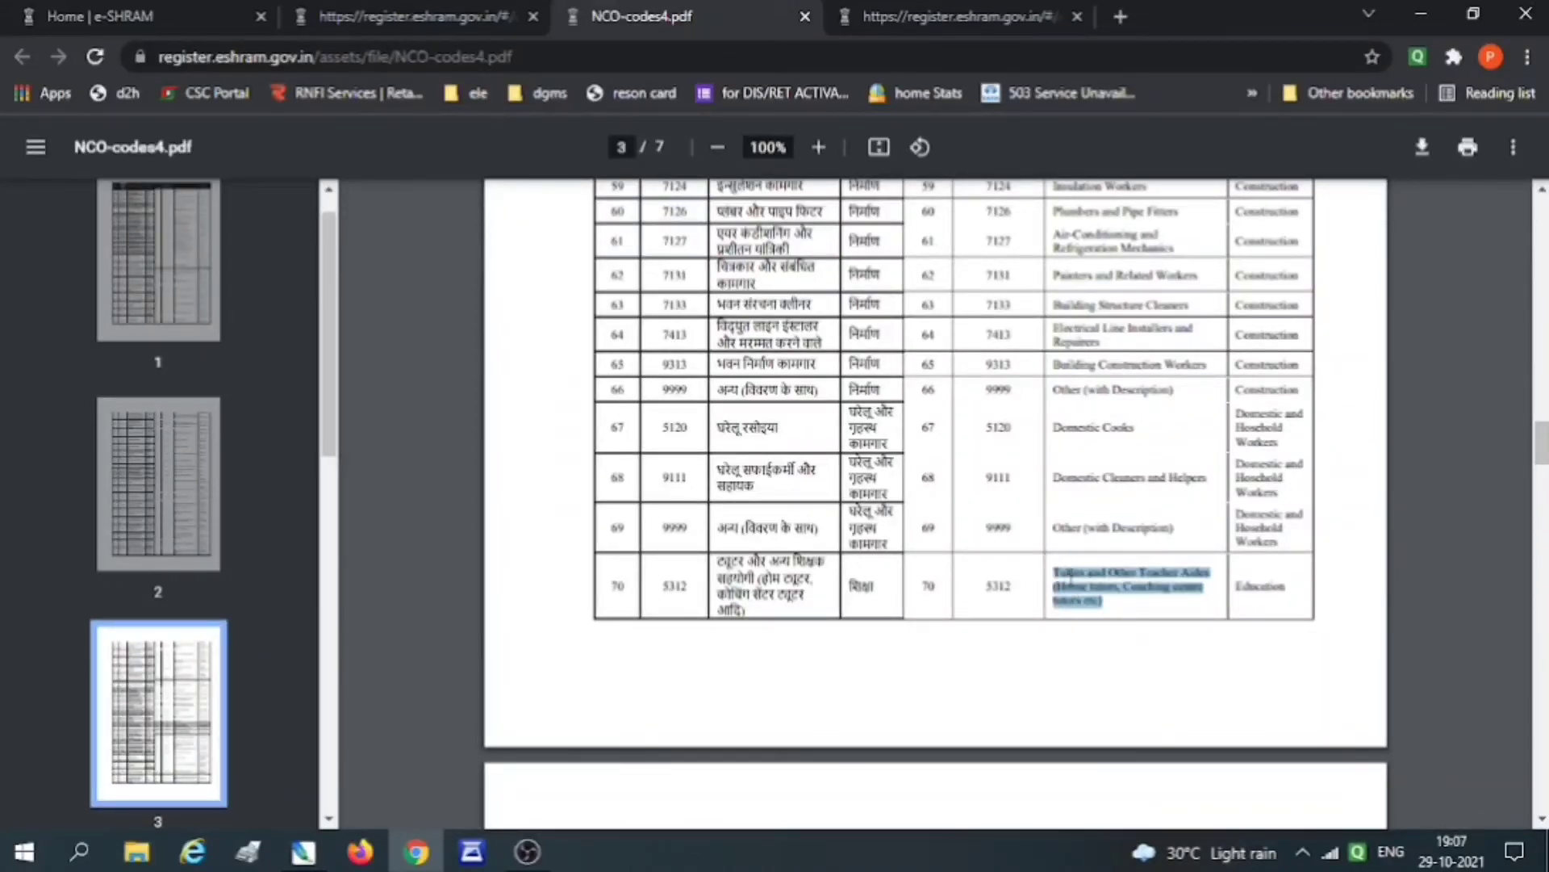
right_click(1033, 569)
click(1073, 592)
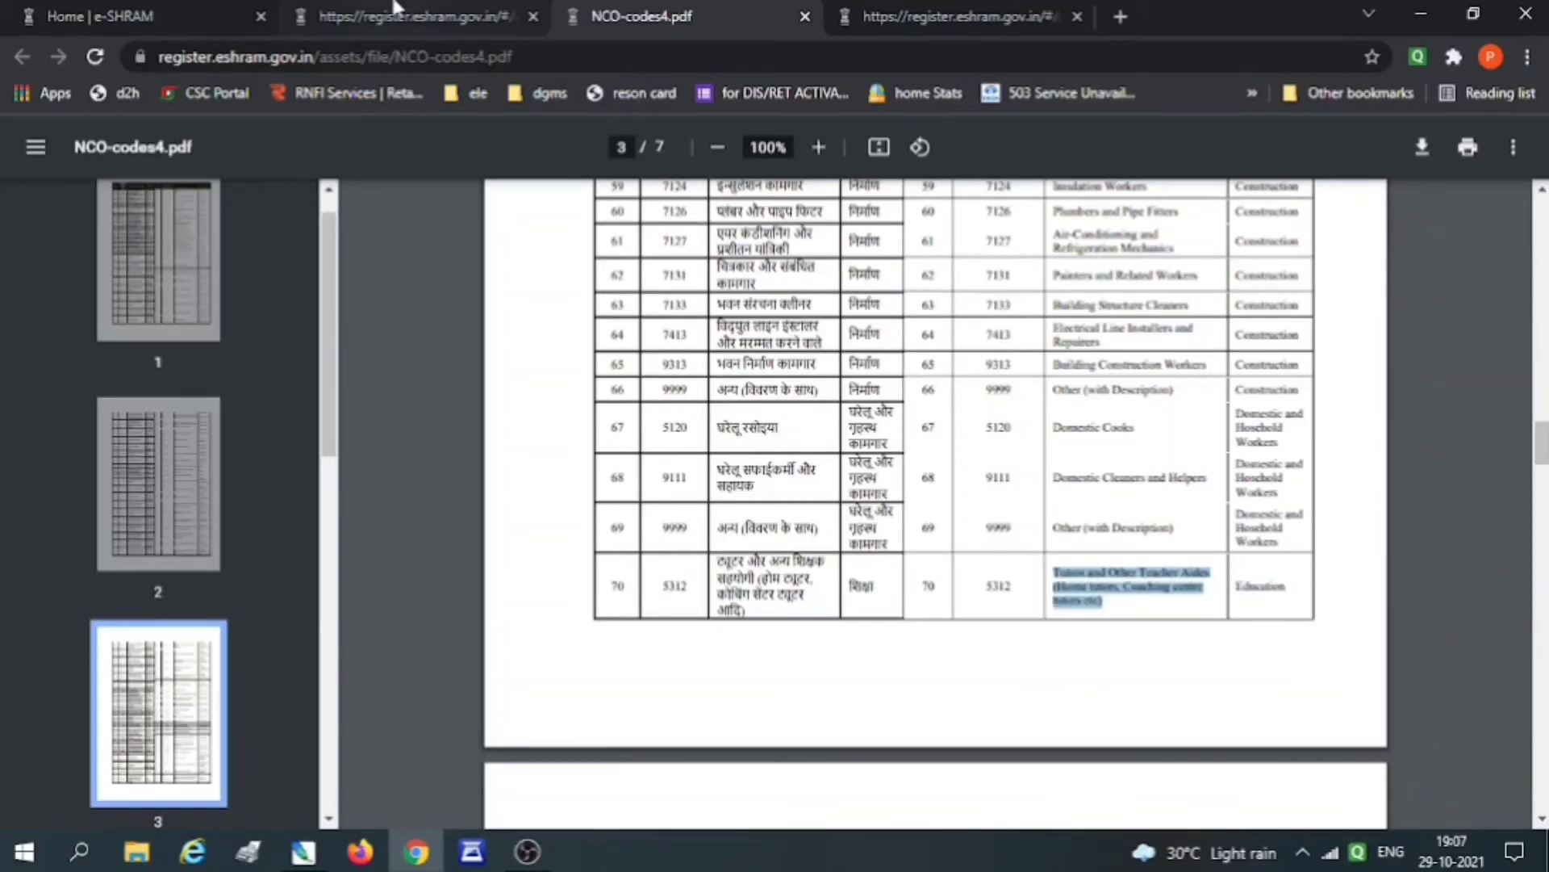
click(393, 8)
right_click(1047, 379)
click(1057, 368)
right_click(1059, 368)
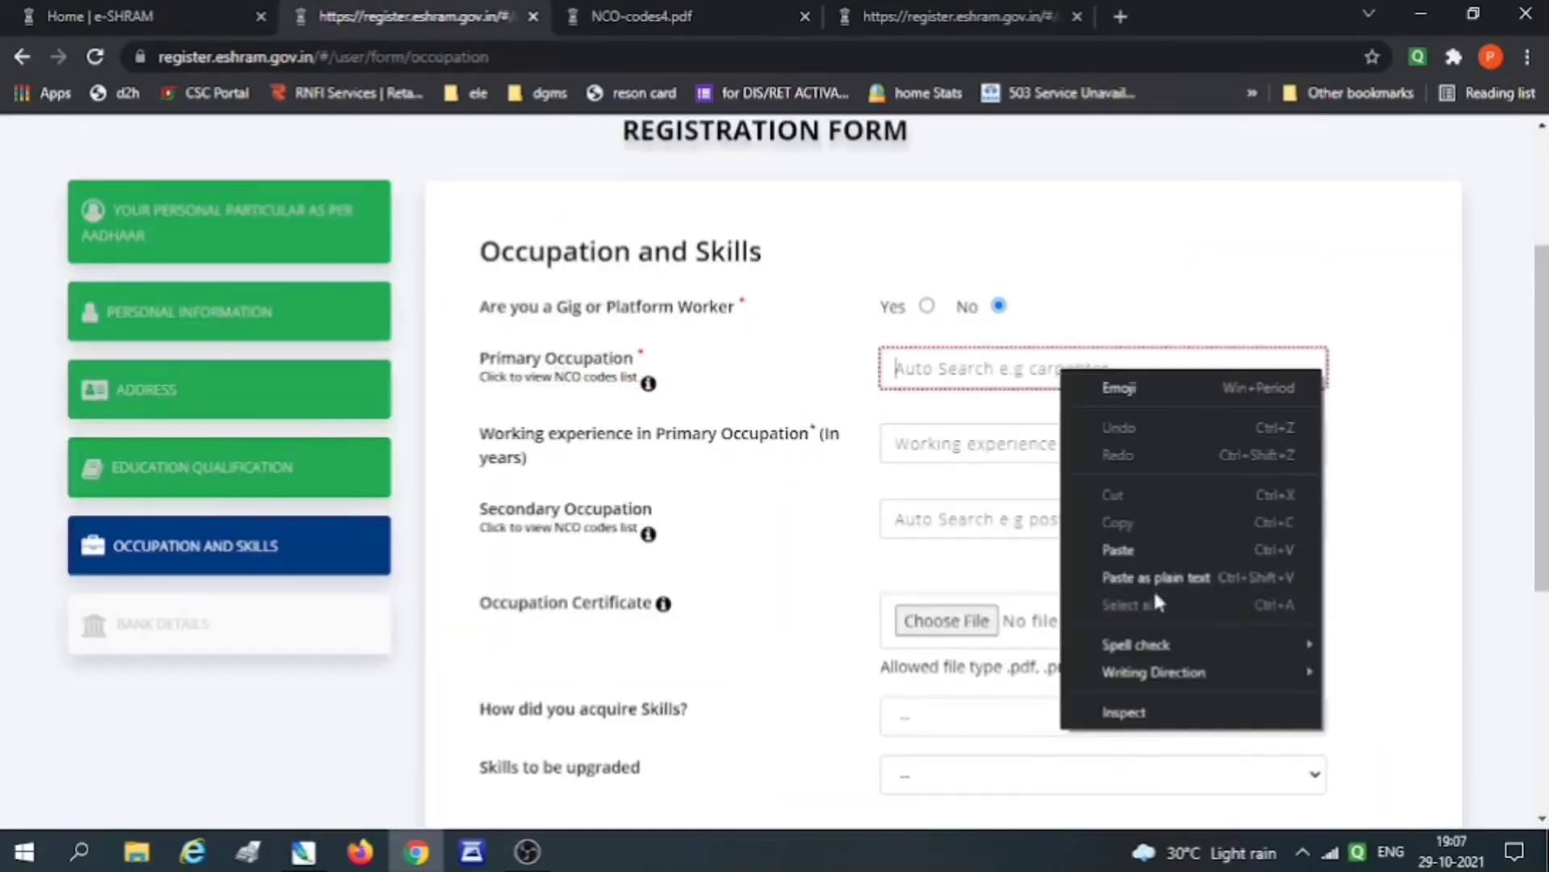
click(1149, 550)
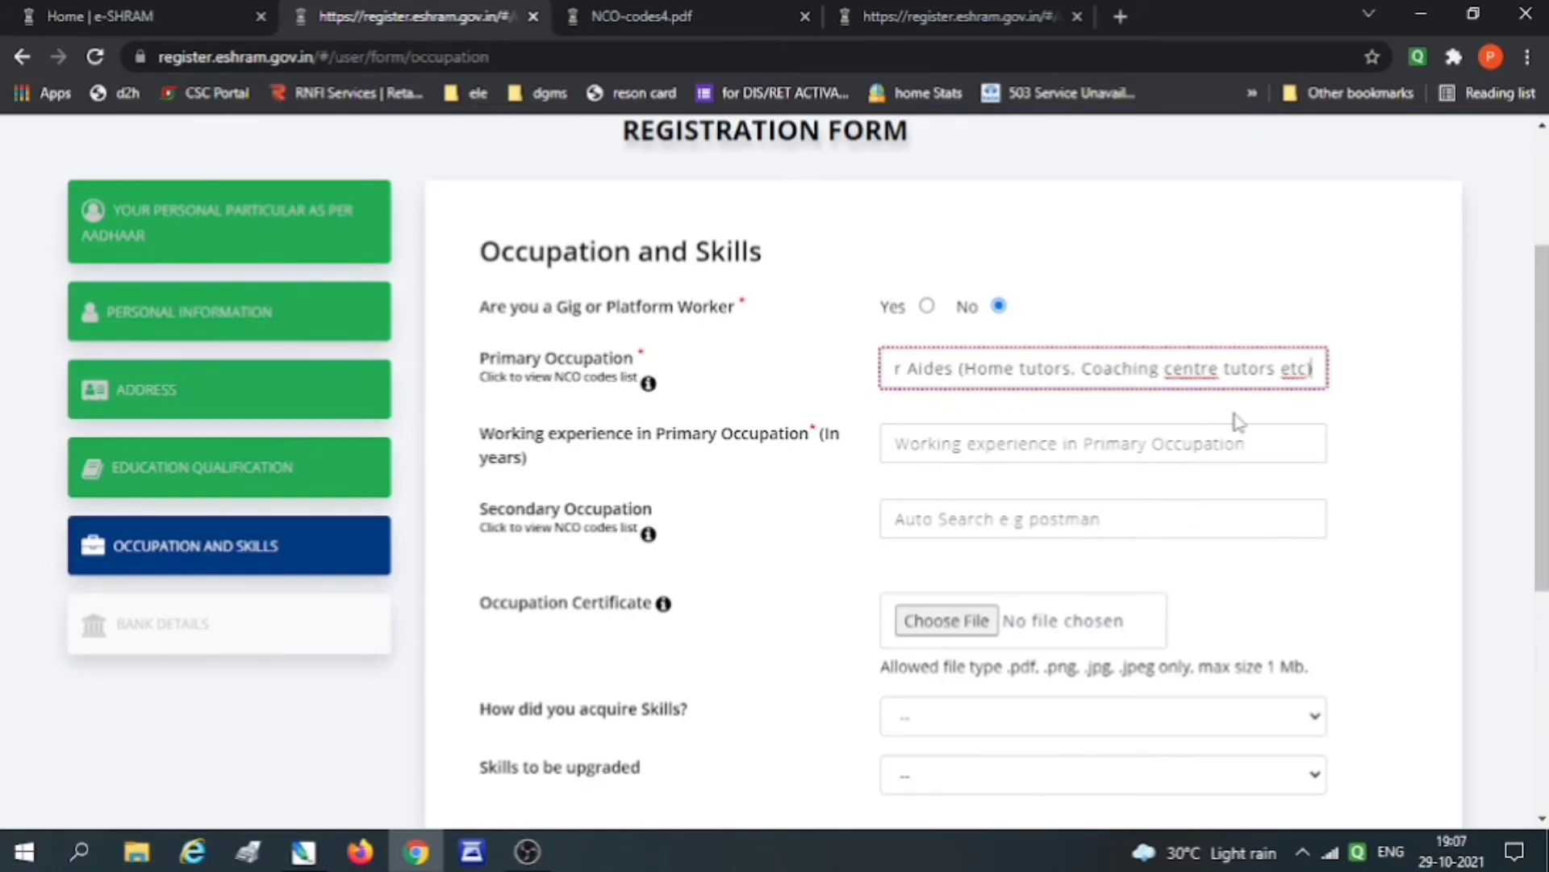
key(Left)
key(Left)
key(Left)
key(Left)
key(Left)
key(Left)
key(Left)
key(Left)
key(Left)
key(Left)
key(Left)
key(Left)
key(Left)
key(Left)
key(Left)
key(Left)
key(Left)
key(Left)
key(Left)
key(Left)
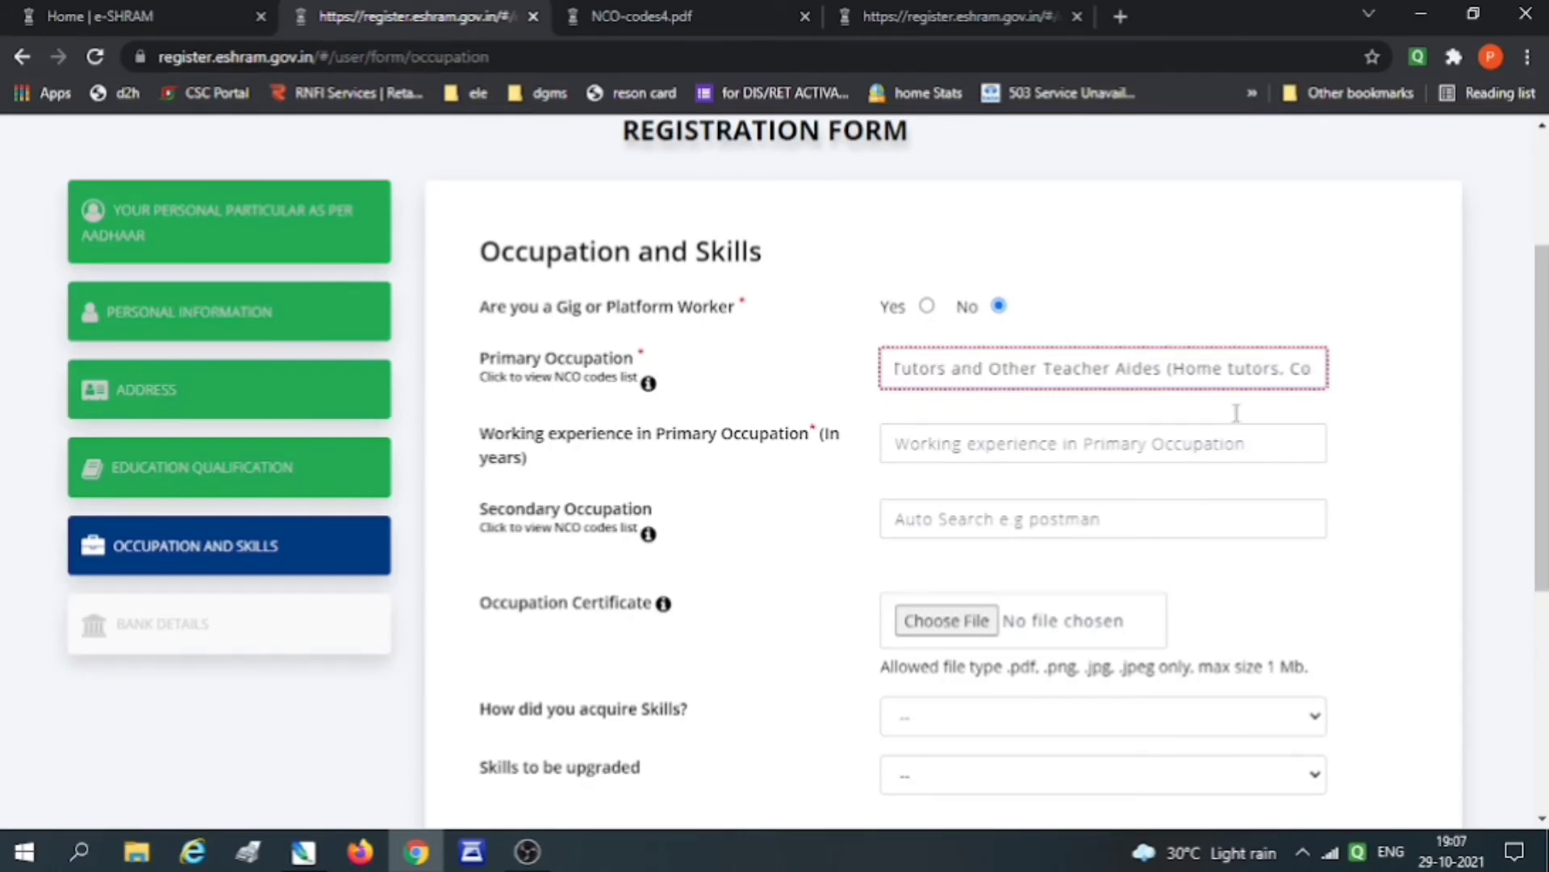
click(1234, 420)
Enter 2 years of working experience and save the occupation details
click(1216, 444)
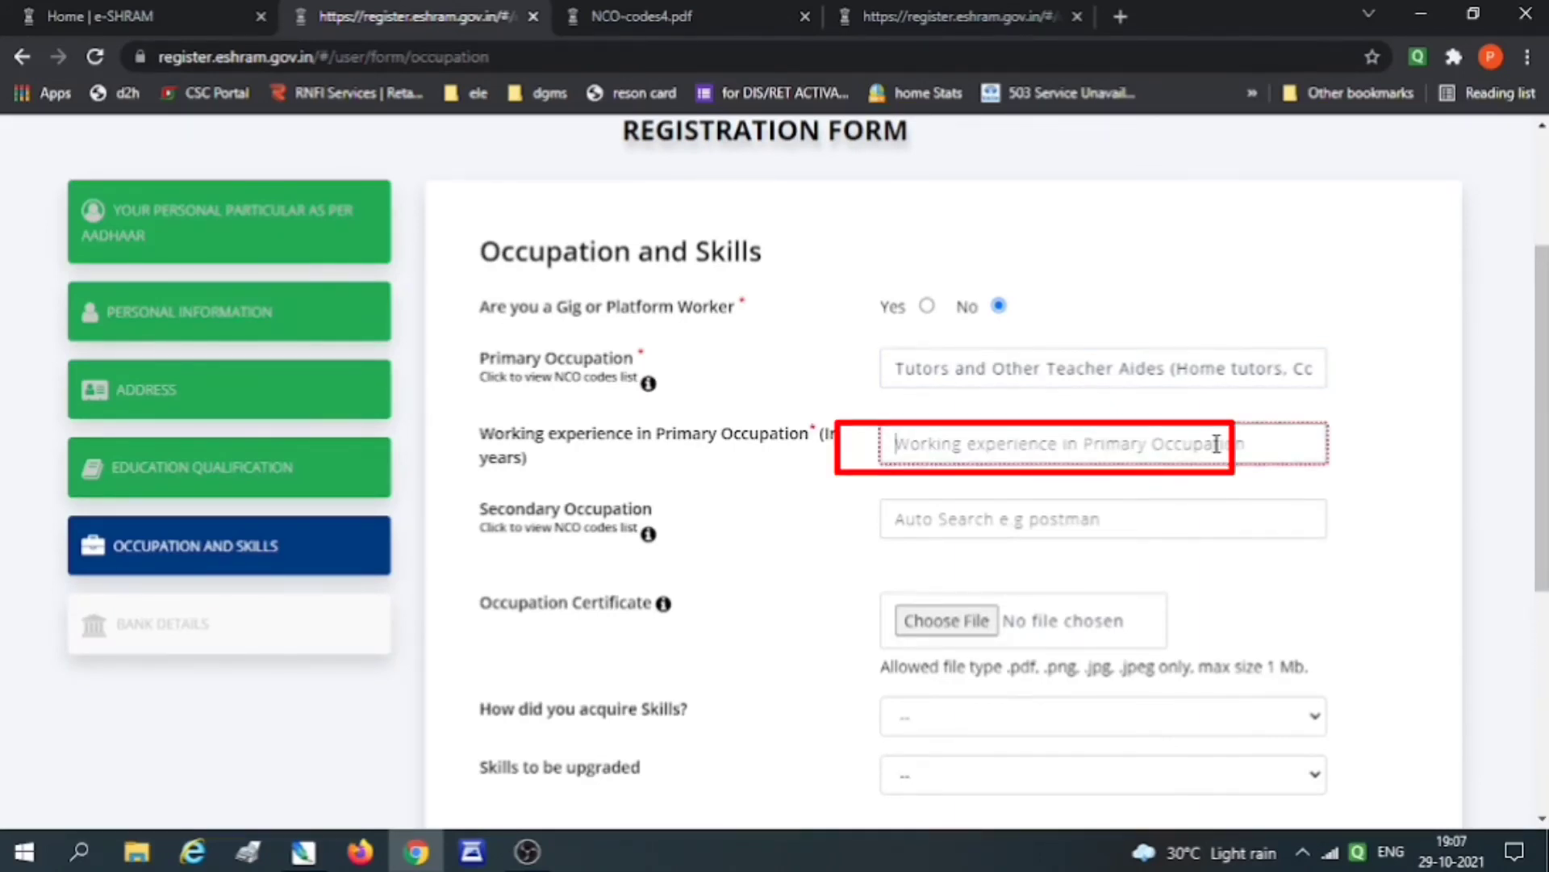
text(3)
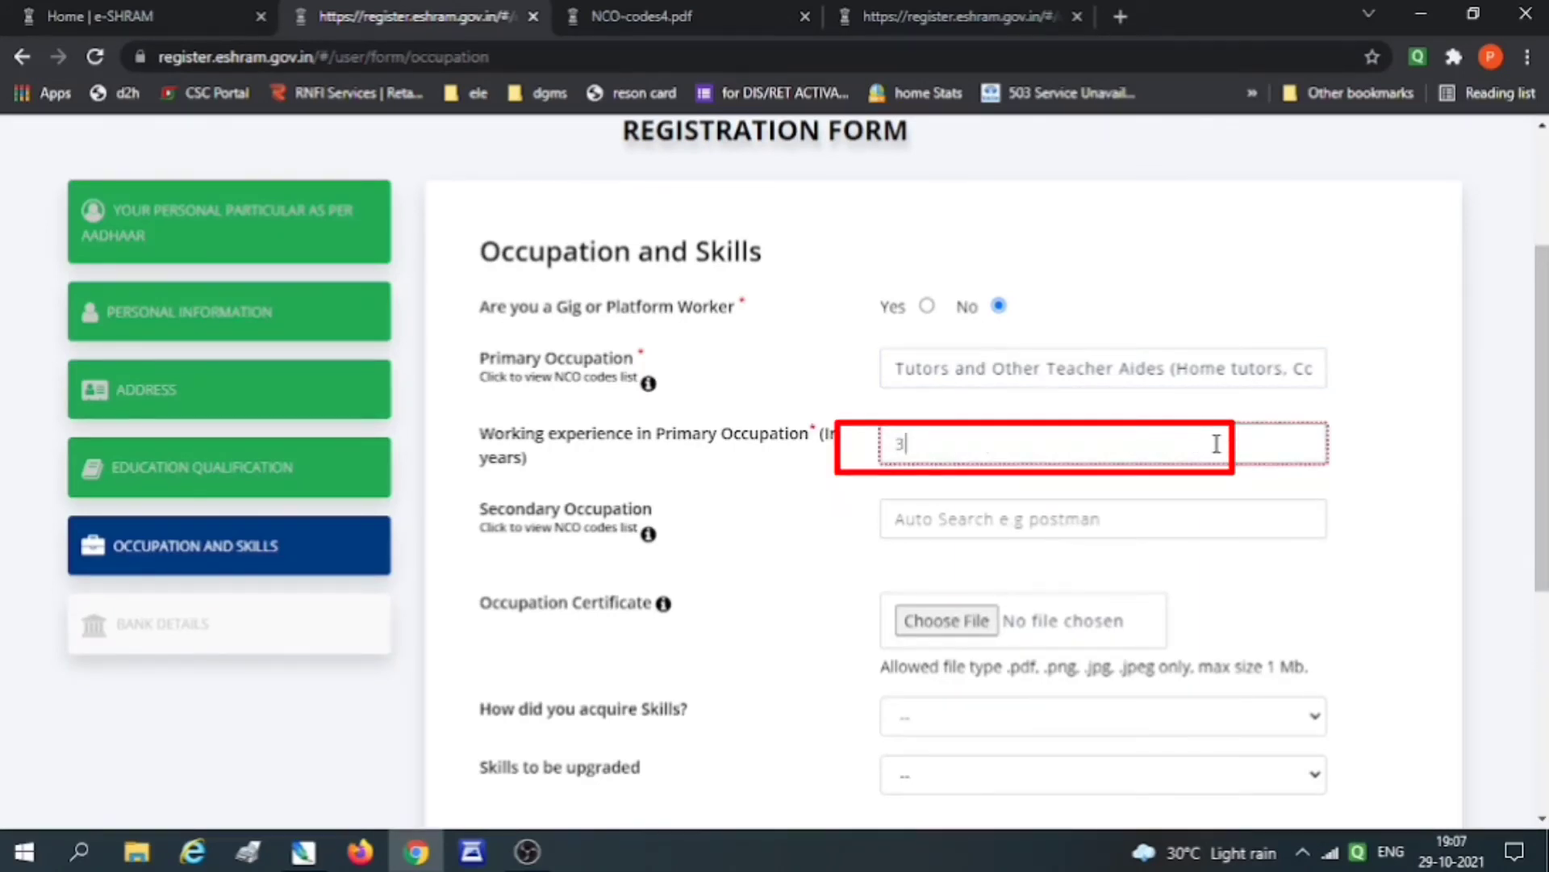
key(BackSpace)
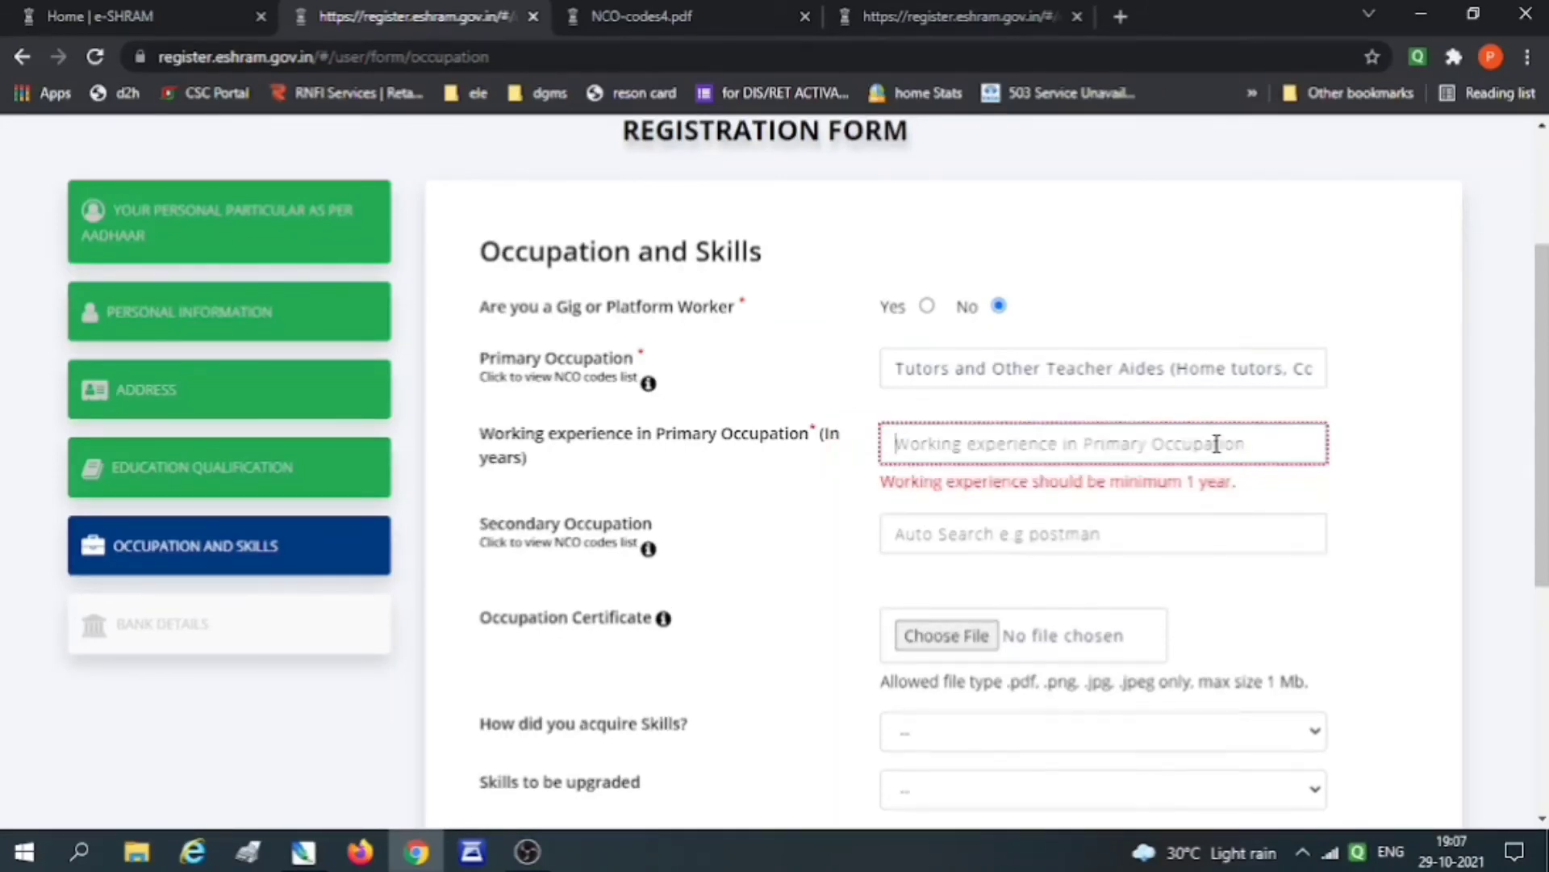
text(2)
scroll(1211, 449, down, 1)
scroll(1210, 501, down, 1)
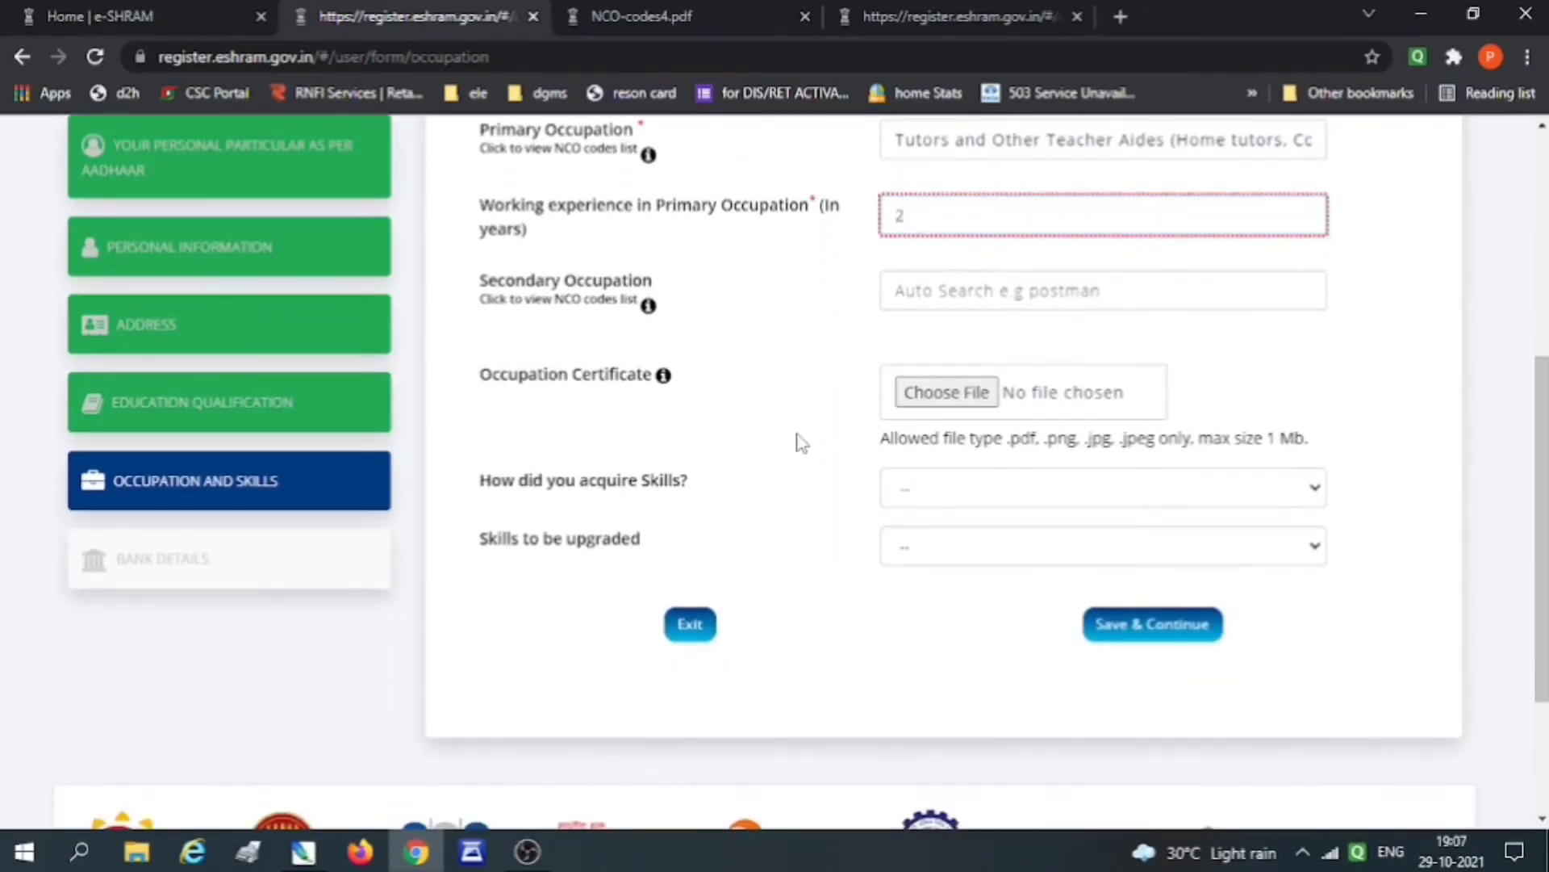
click(1164, 634)
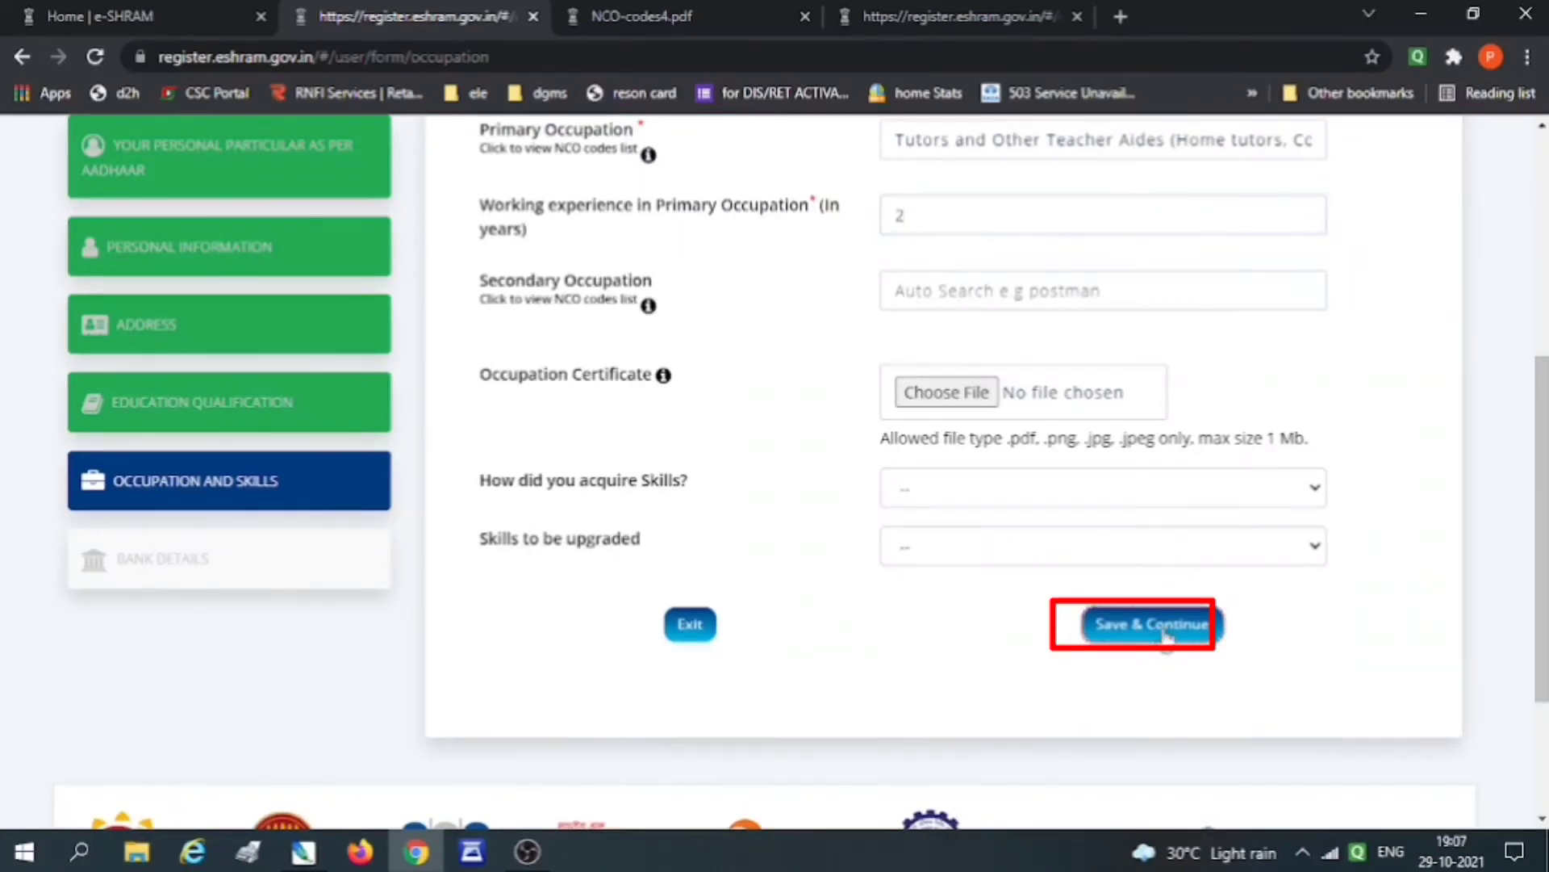
Scroll down to bring the empty Bank Account Details fields into view
scroll(1090, 595, down, 3)
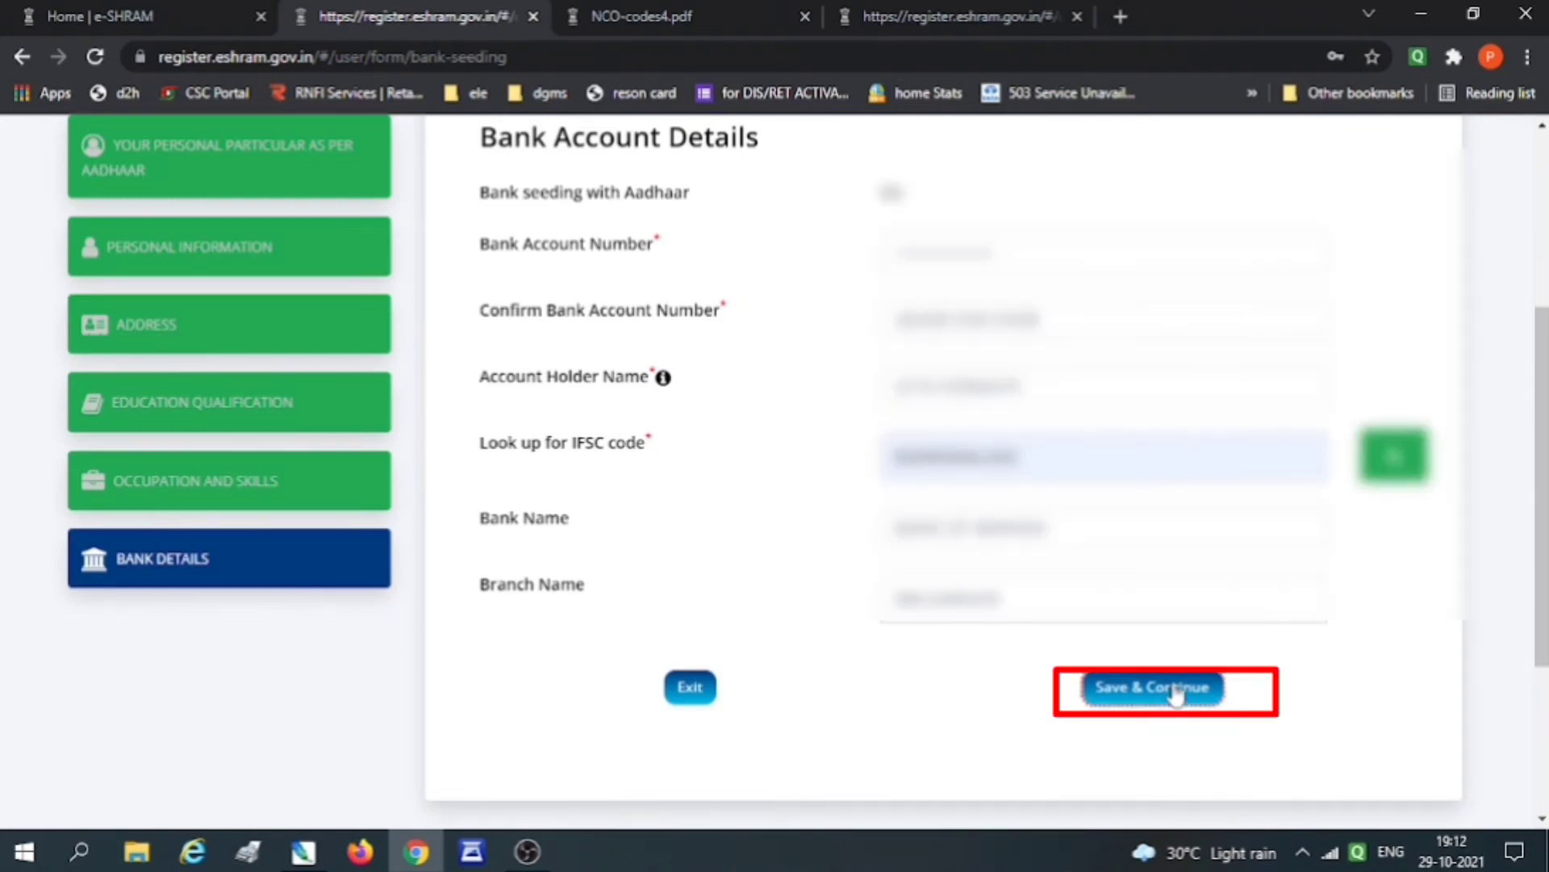
Save the bank details, review the preview, tick the self declaration and submit the registration
click(1173, 686)
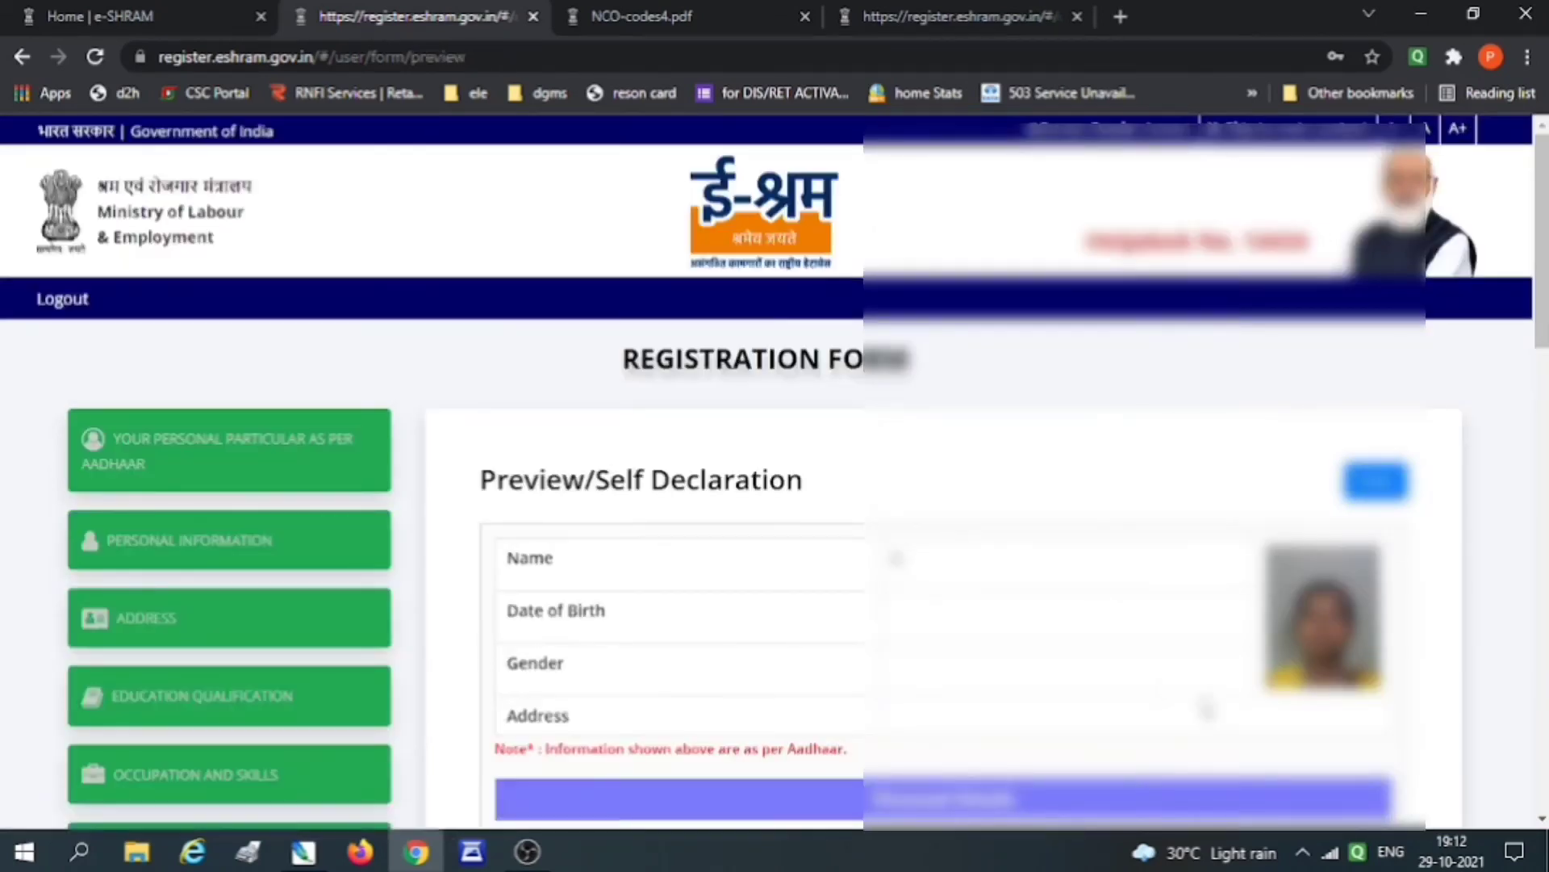
scroll(1210, 646, down, 4)
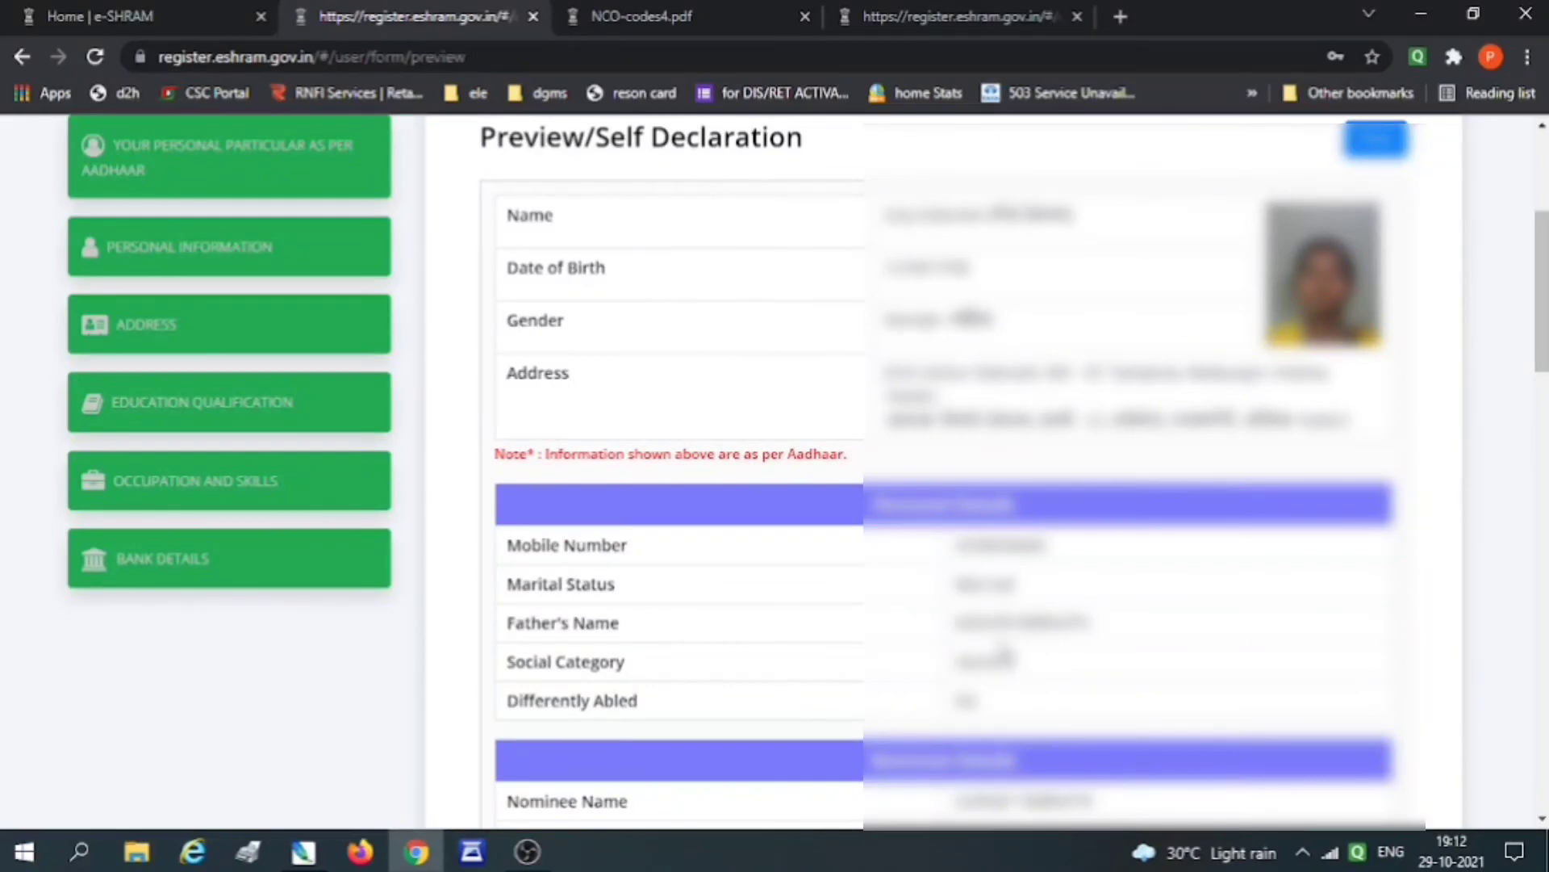
scroll(1001, 652, down, 14)
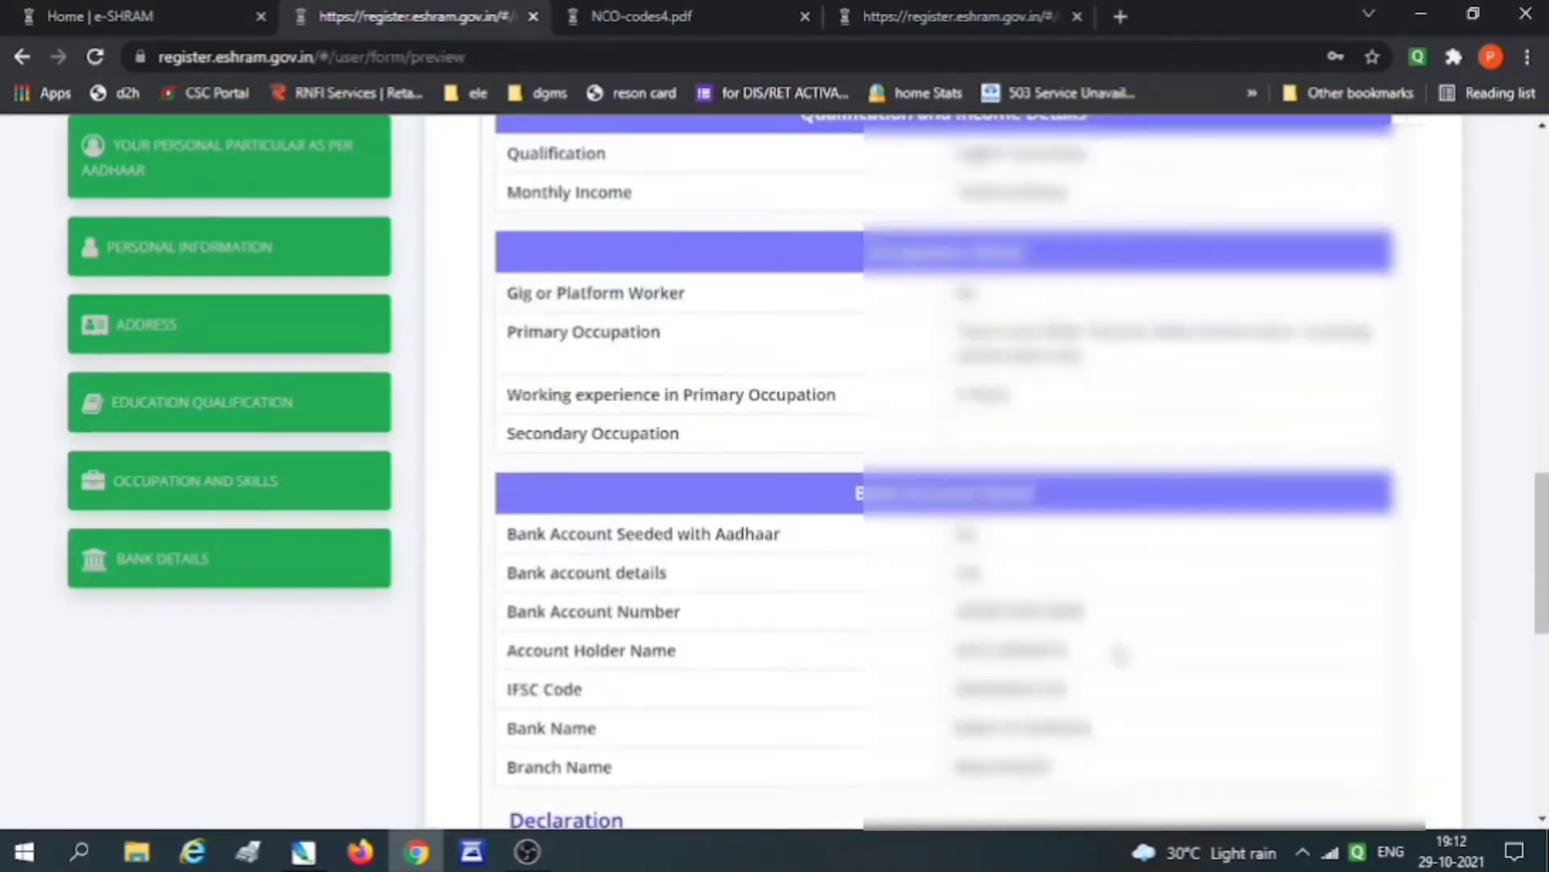
scroll(1120, 654, down, 8)
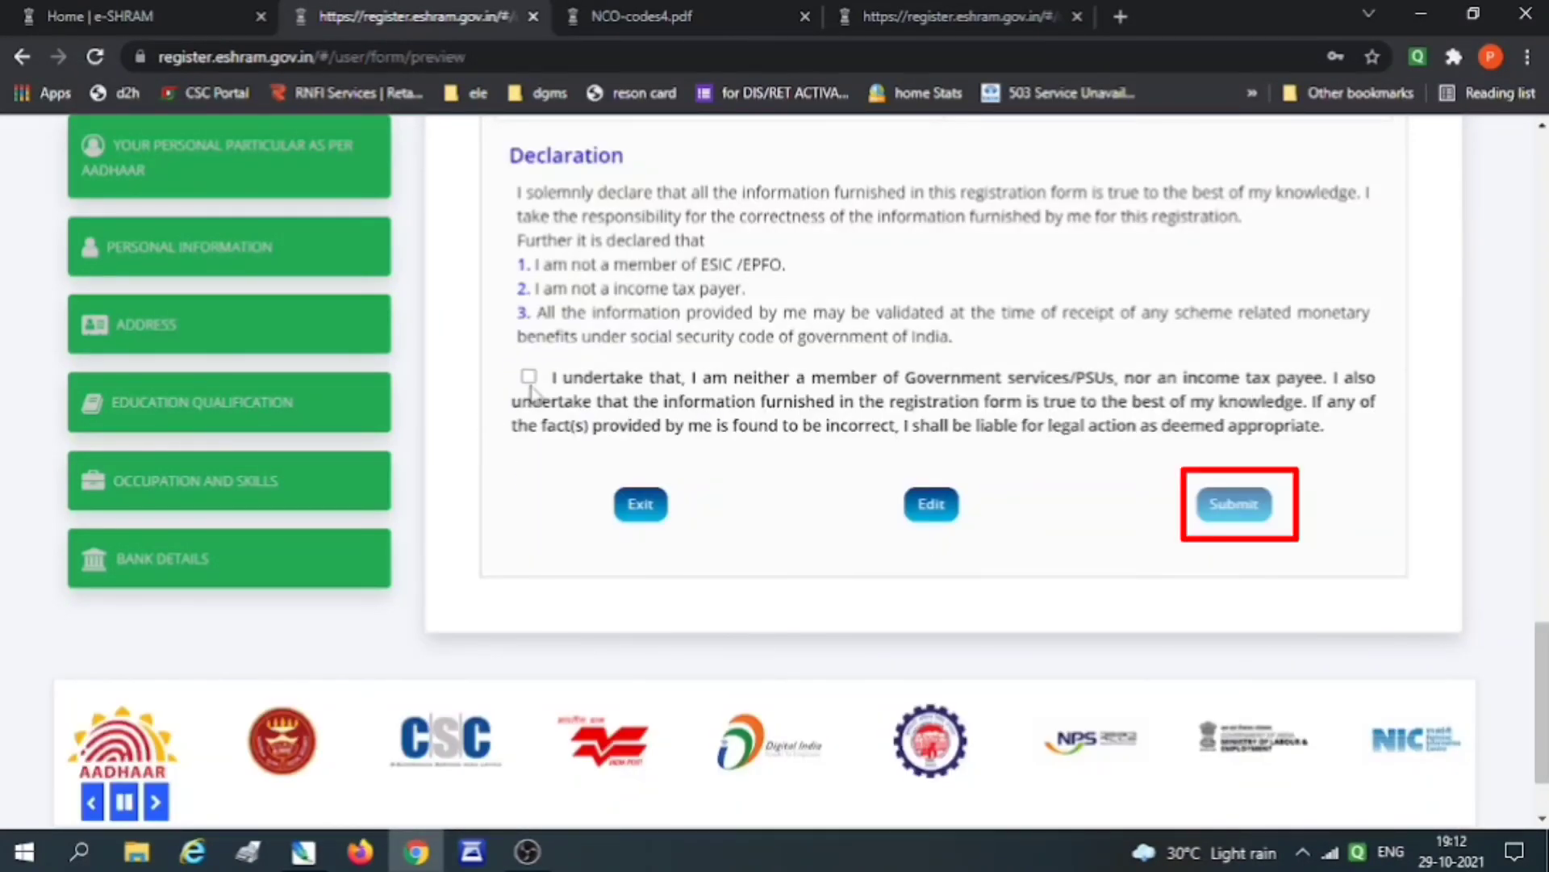
click(528, 376)
click(1245, 517)
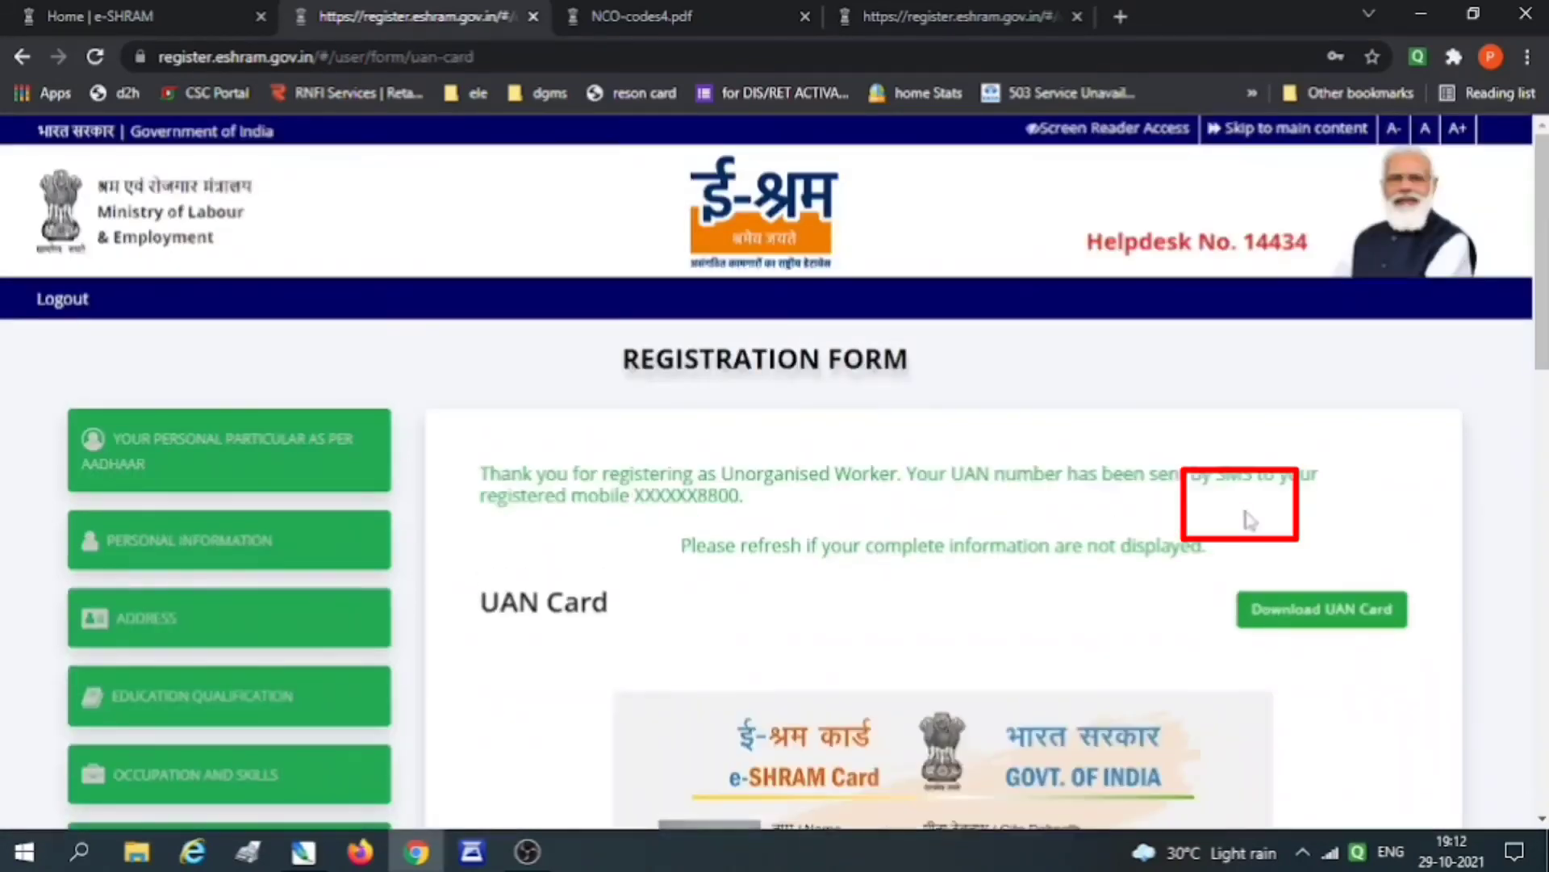
Look over the generated e-SHRAM UAN card, then download it as a PDF
scroll(1259, 609, down, 3)
scroll(945, 468, down, 3)
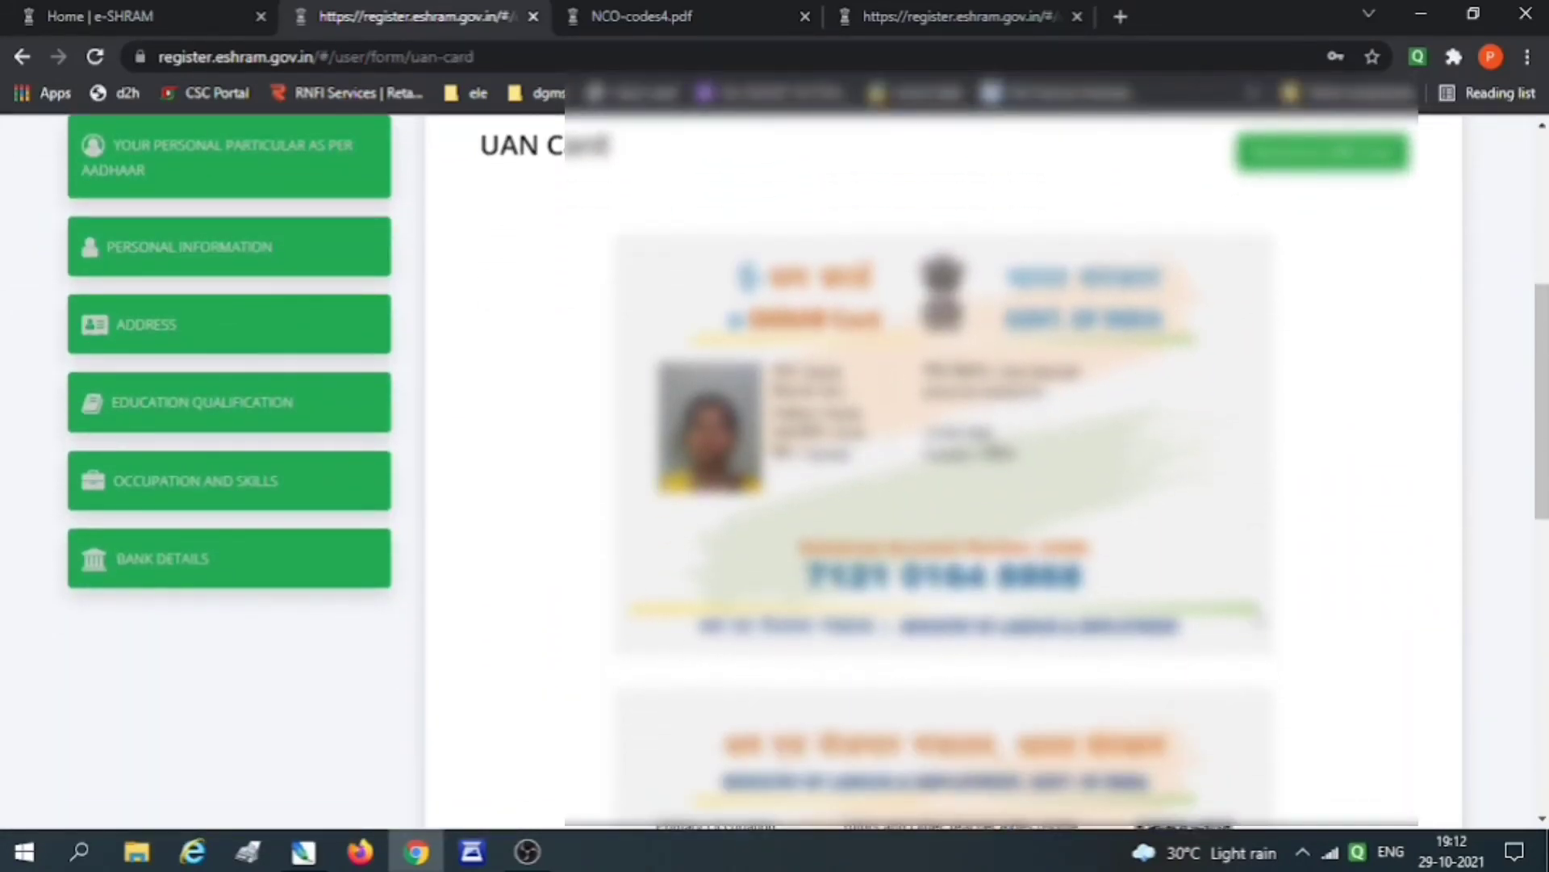
scroll(944, 468, down, 2)
scroll(944, 468, down, 3)
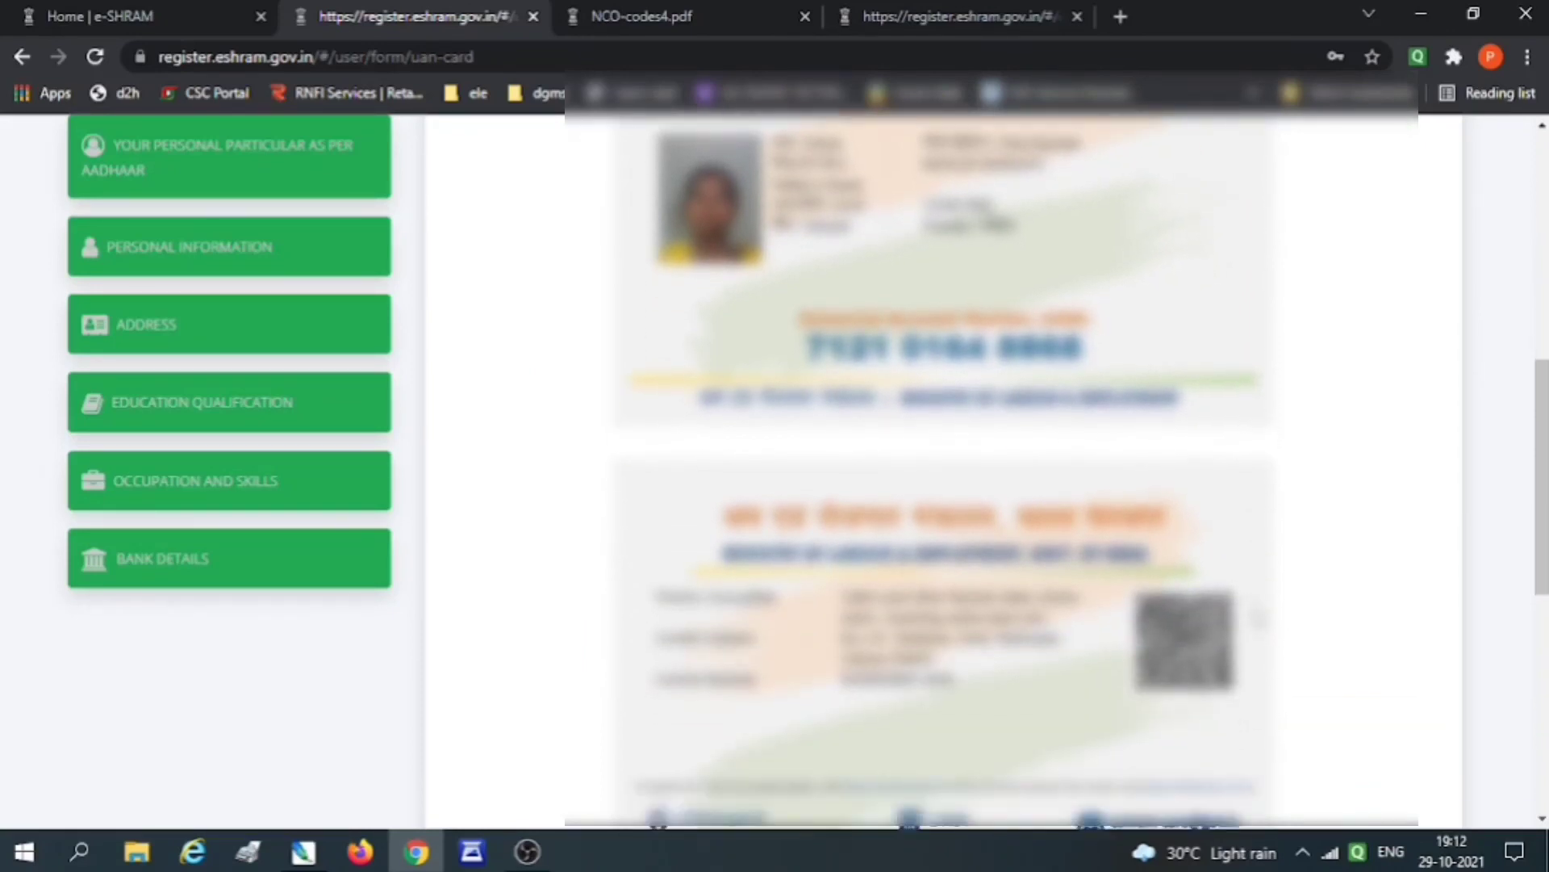
scroll(1302, 635, up, 10)
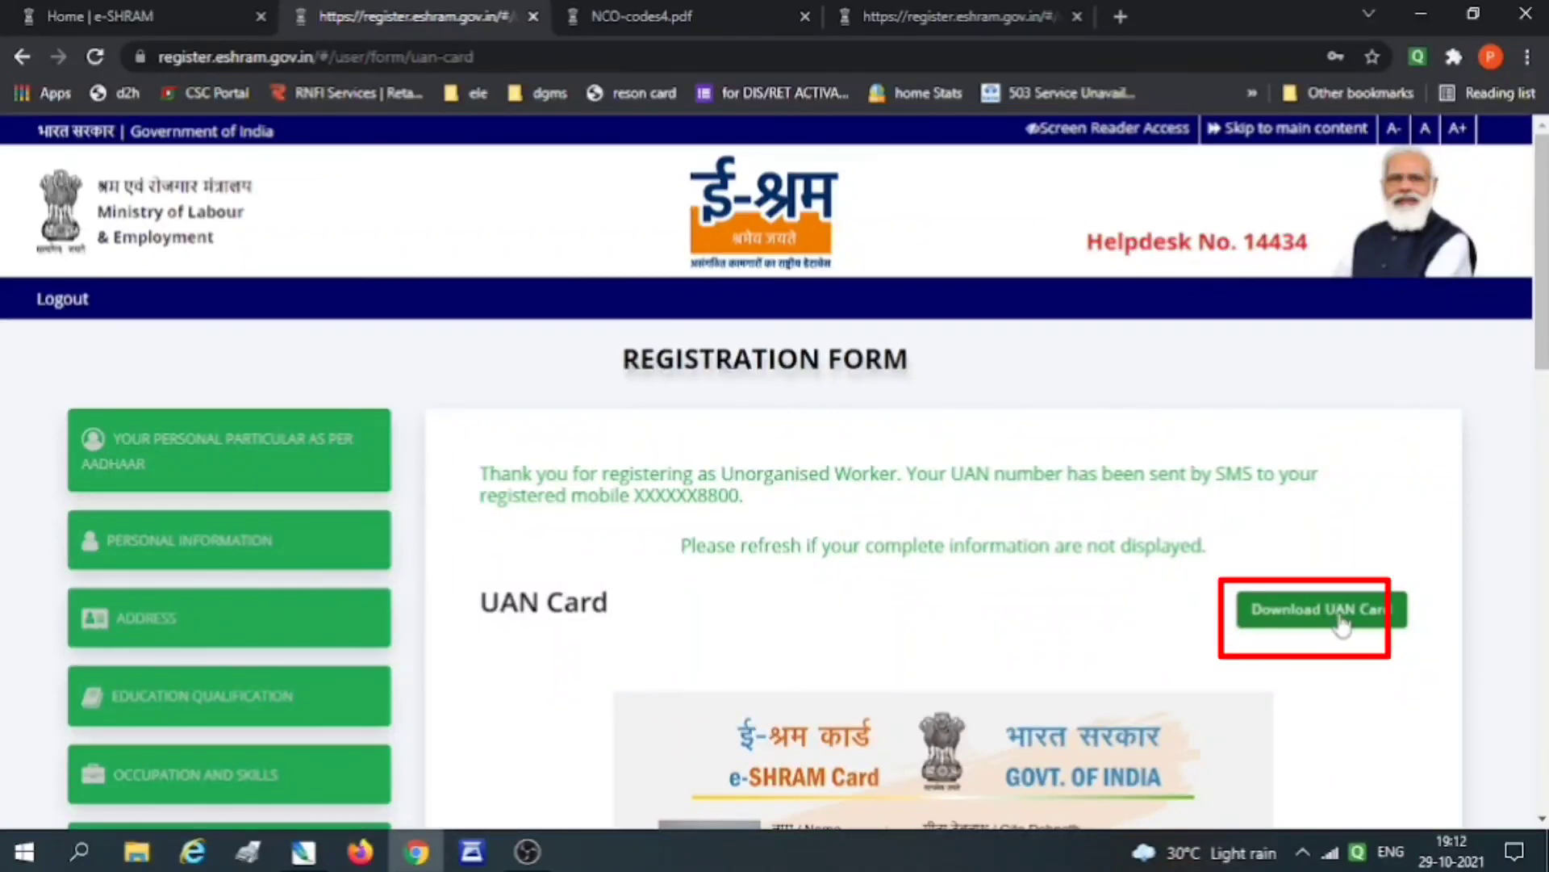
click(1342, 624)
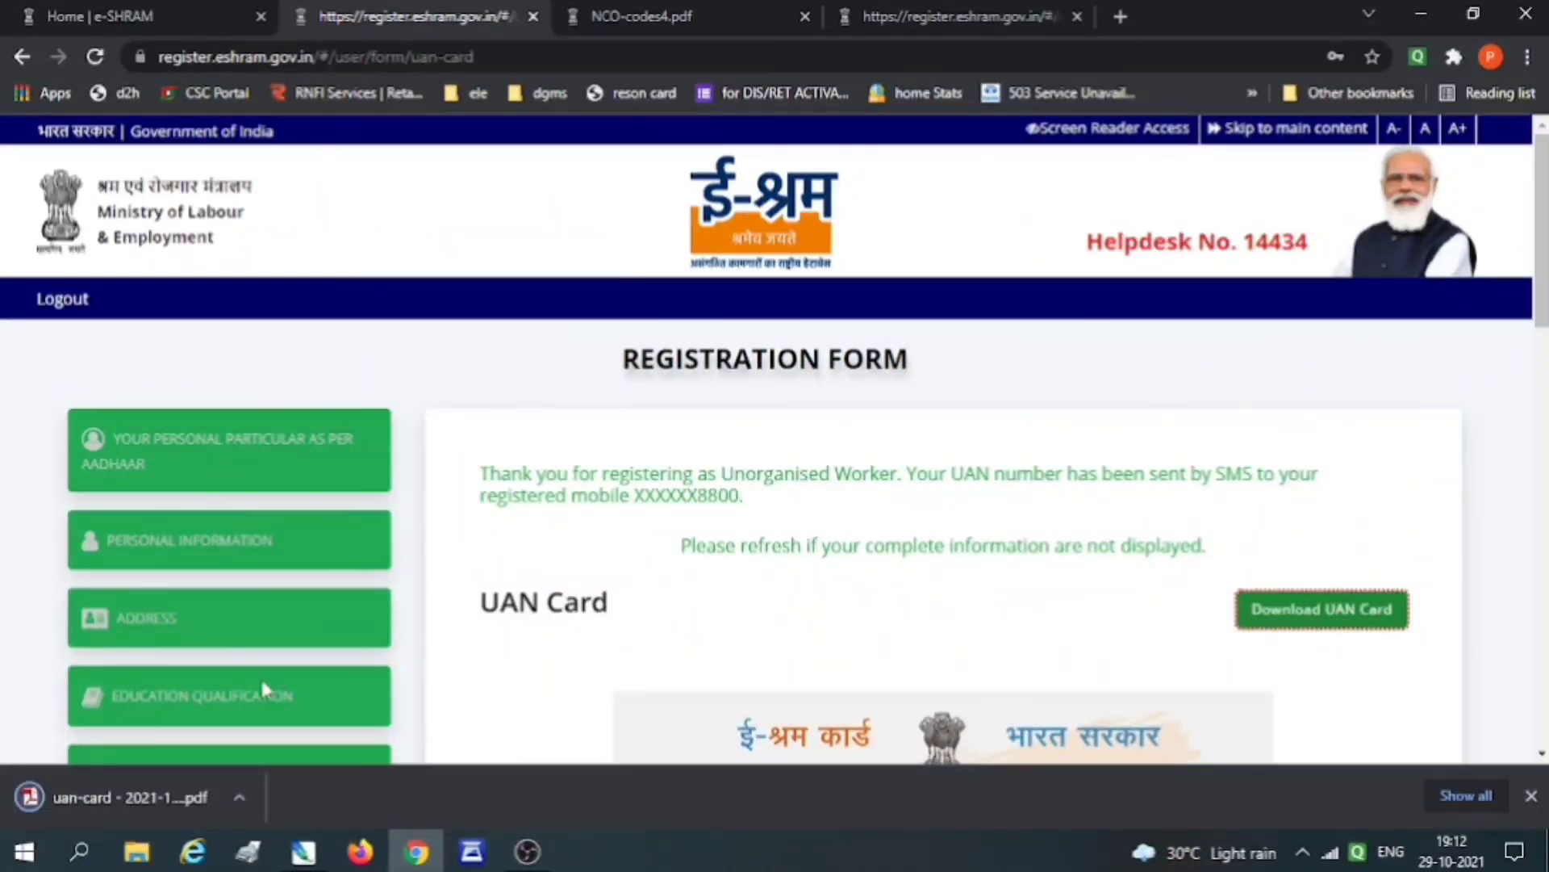
Open the downloaded uan-card PDF and bring up its Print dialog for EPSON L380 Series
click(138, 802)
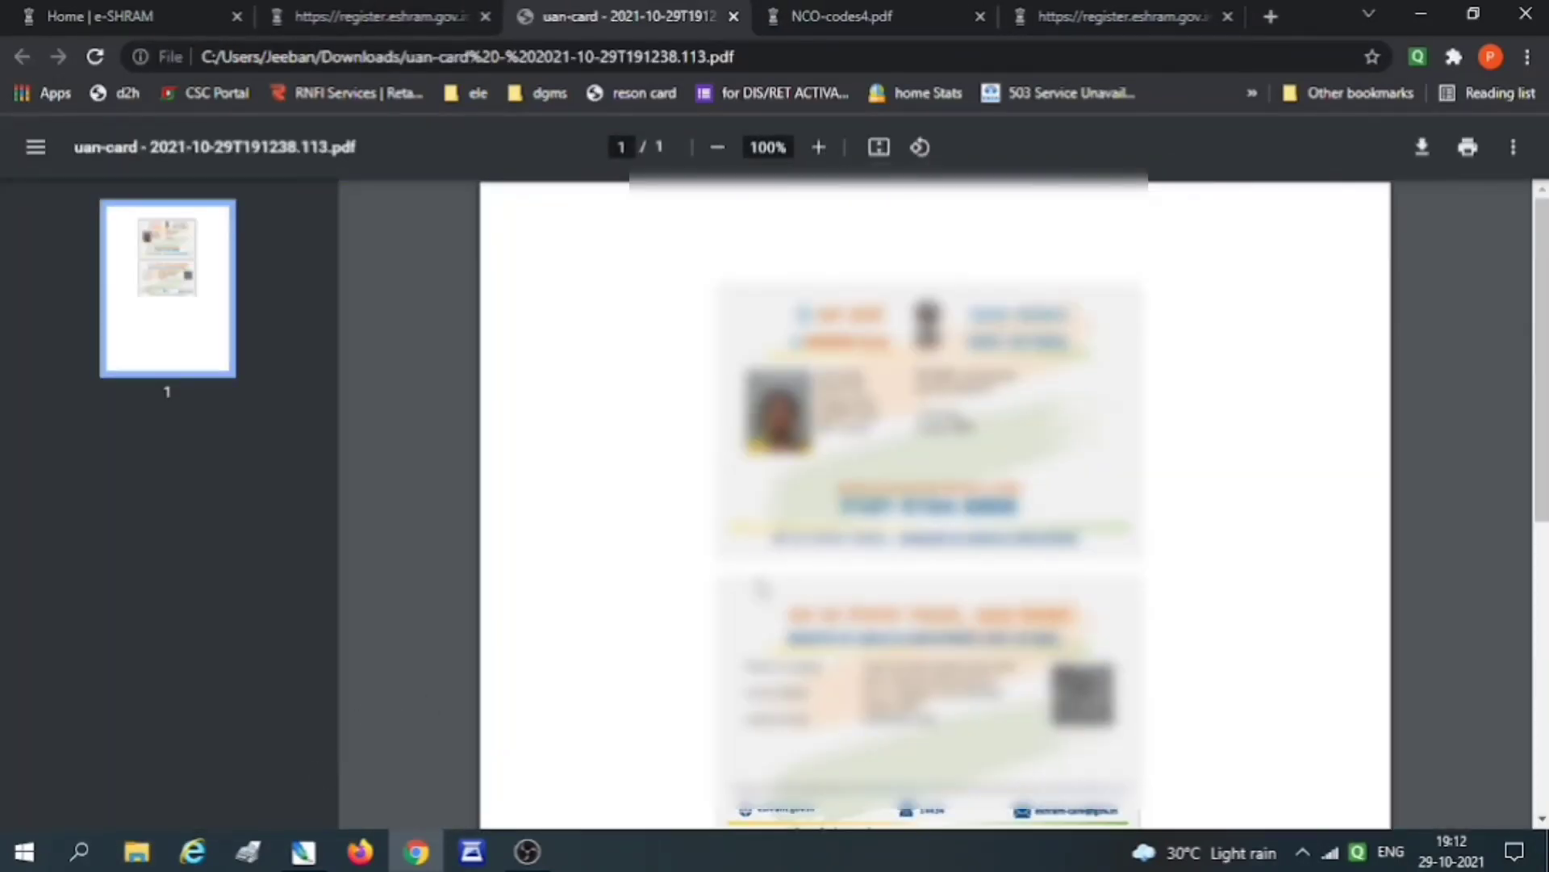
click(1469, 152)
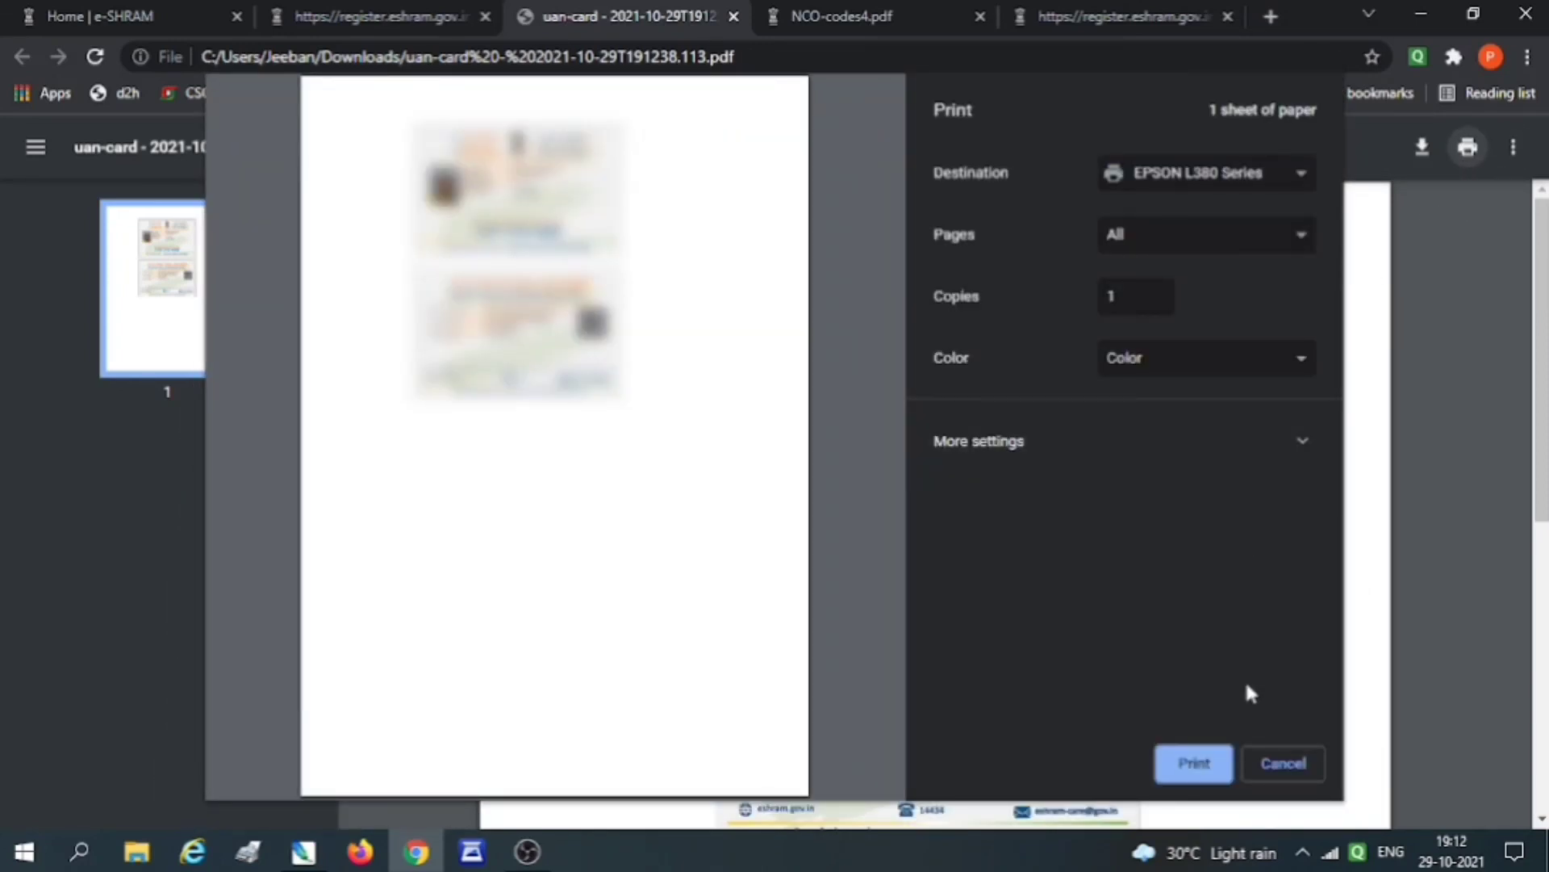